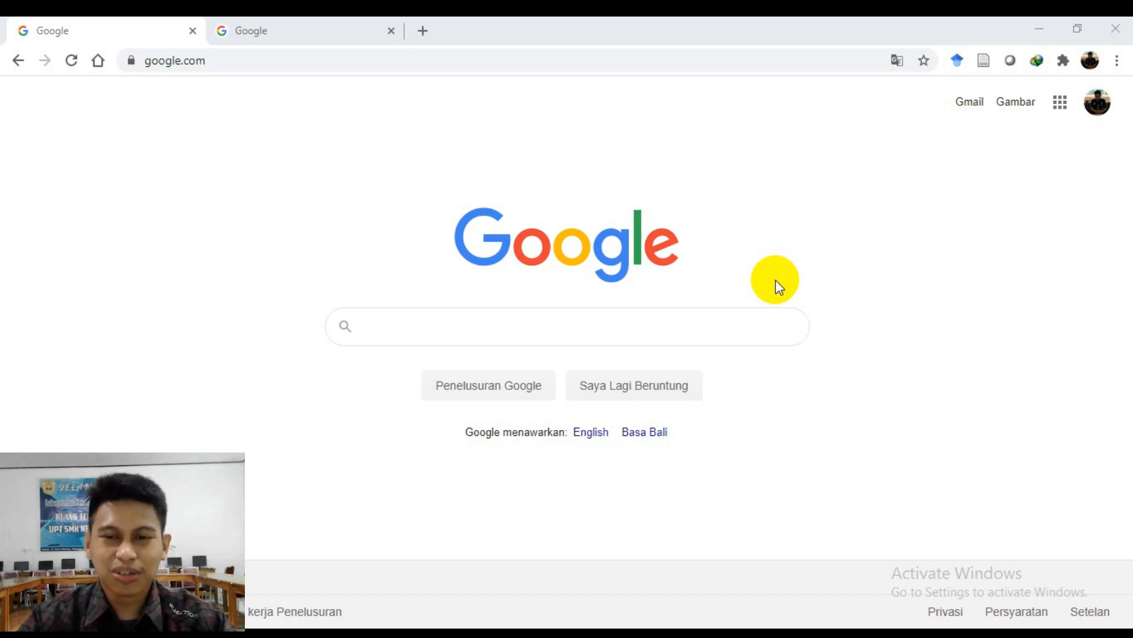
Open Google Classroom from the Google apps on the search homepage.
left_click(1064, 104)
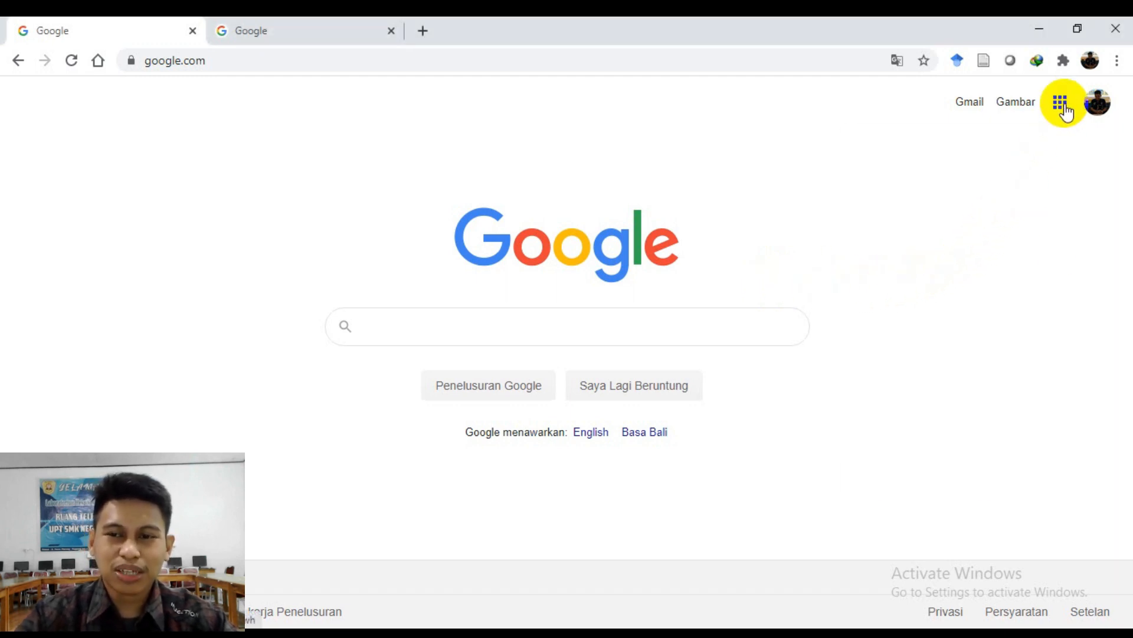
left_click(1062, 105)
scroll(999, 292, "down", 5)
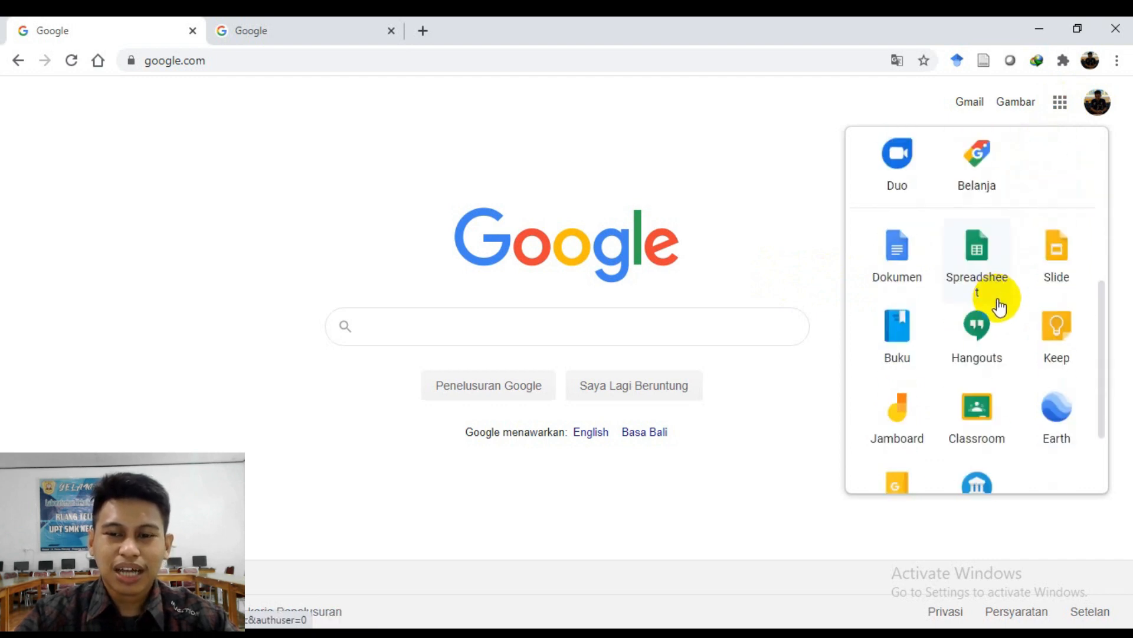
left_click(977, 416)
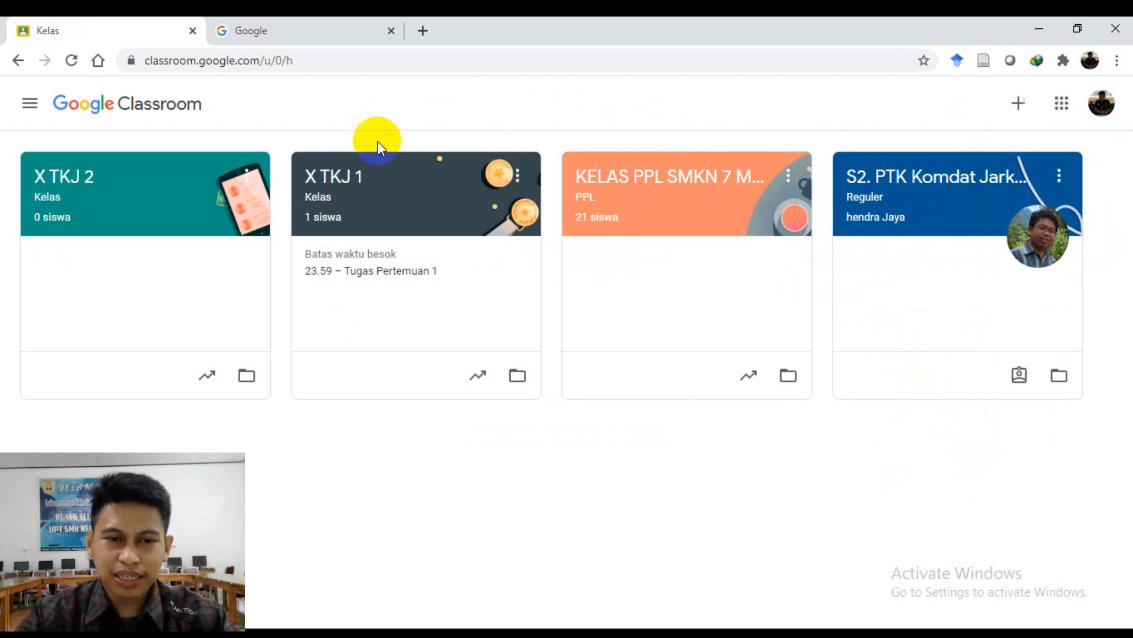
Open the X TKJ 1 class, look over its forum posts and go to its Tugas Kelas page.
left_click(340, 185)
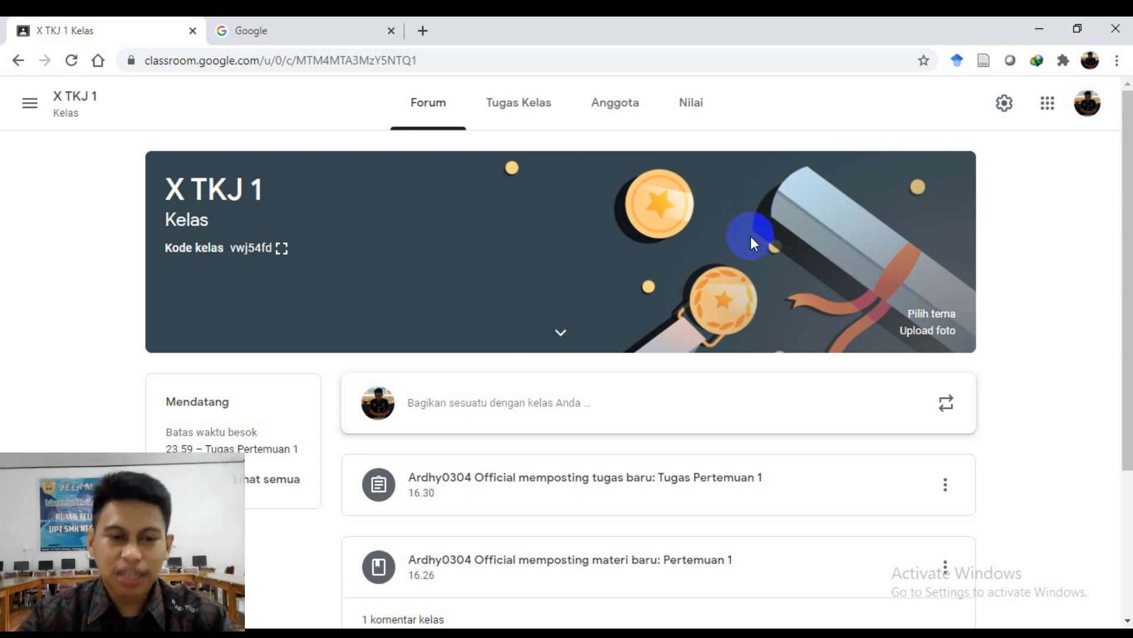
scroll(750, 235, "down", 3)
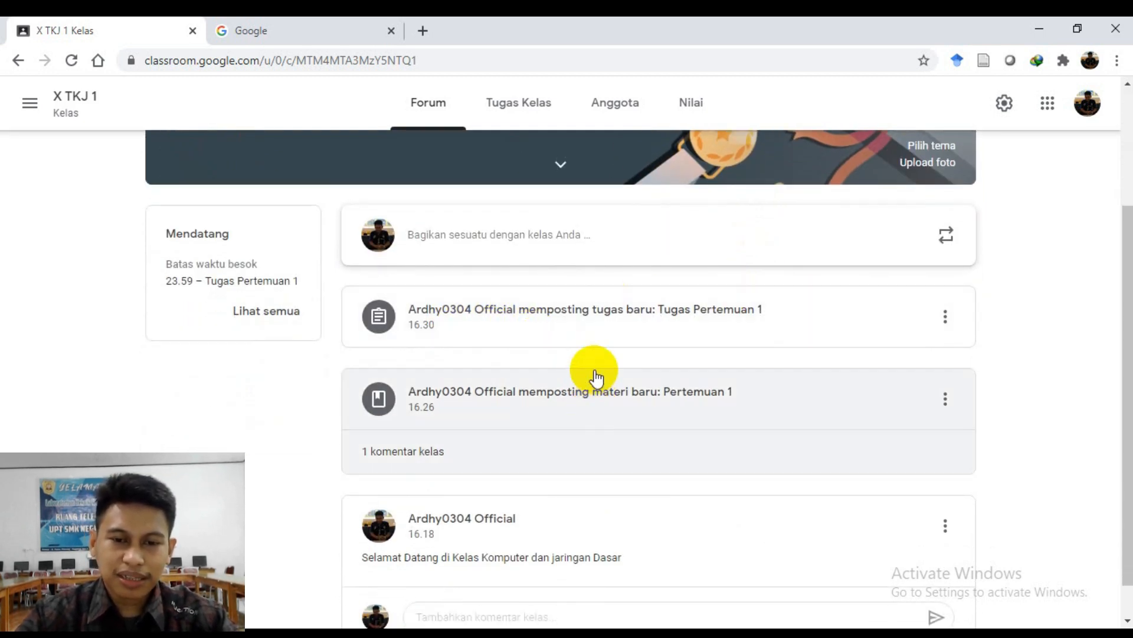
scroll(594, 372, "up", 3)
left_click(505, 105)
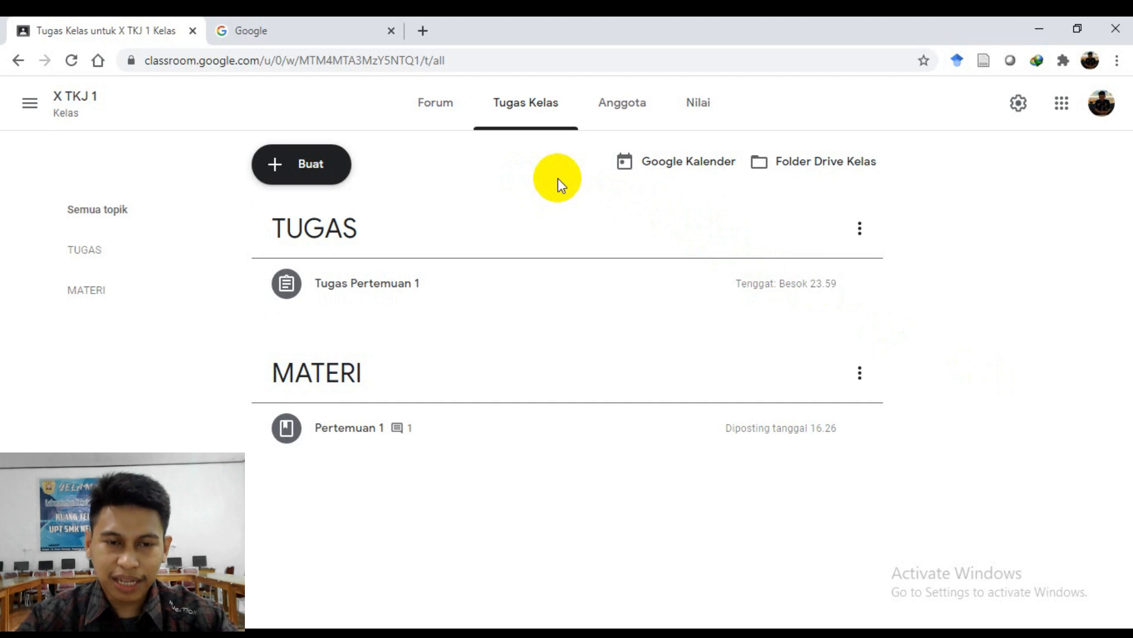
Add a new topic named ABSENSI to the X TKJ 1 classwork.
left_click(294, 179)
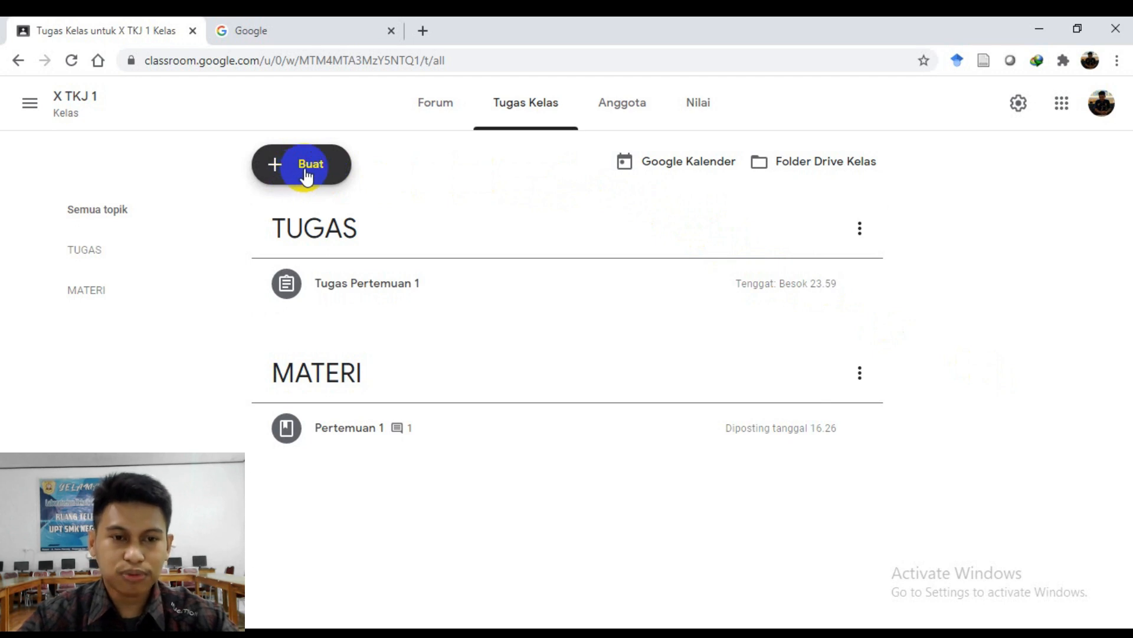
left_click(305, 176)
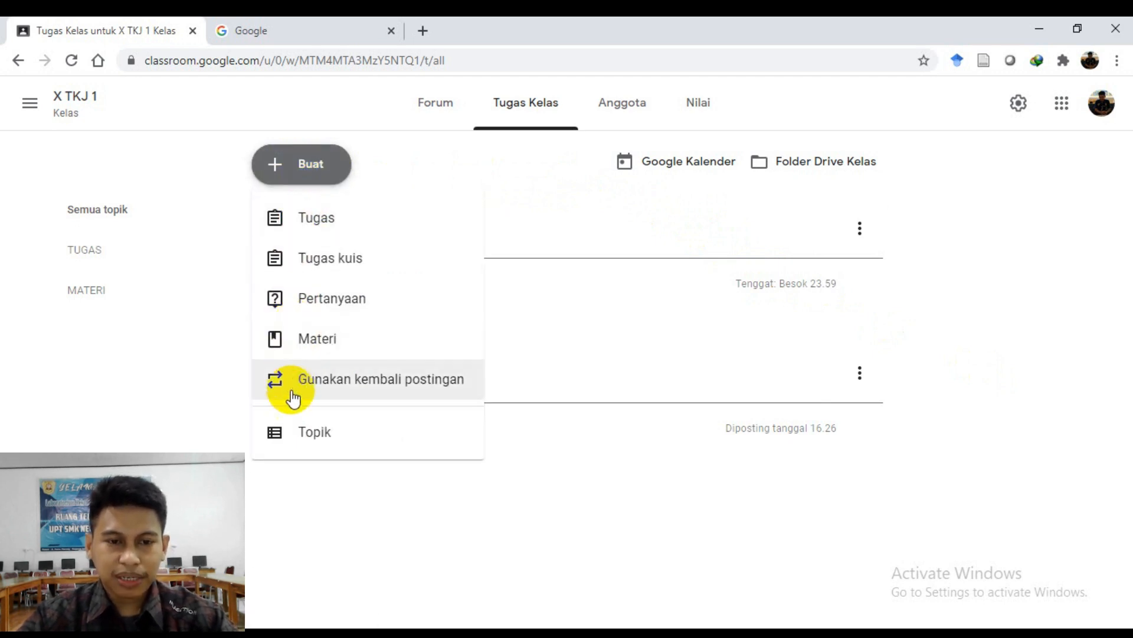
left_click(316, 446)
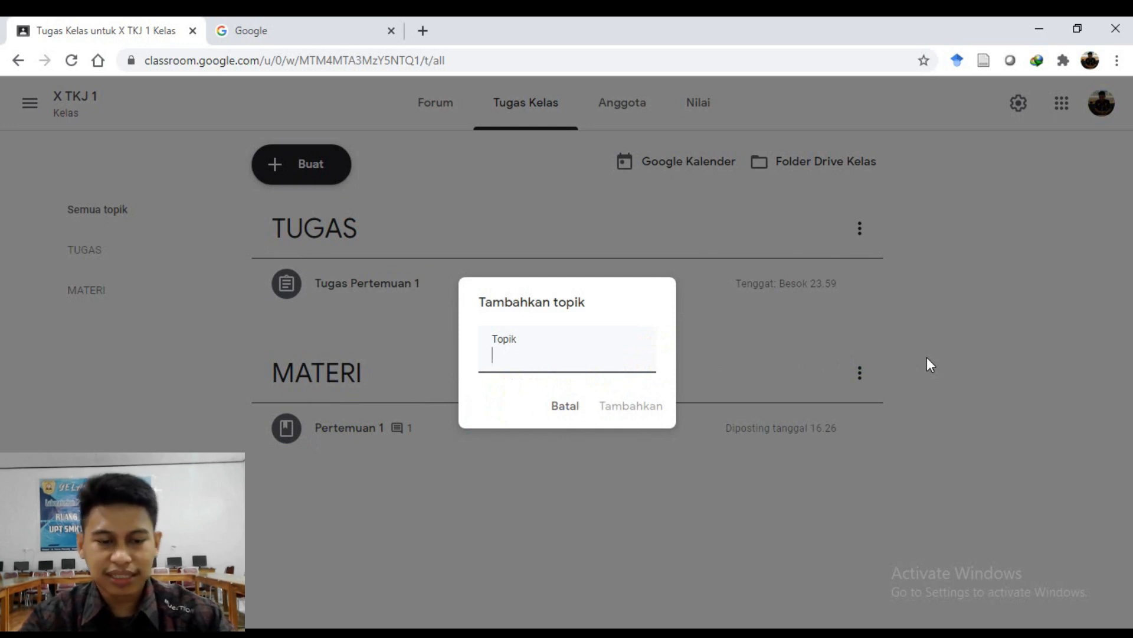
type("ABSENSI")
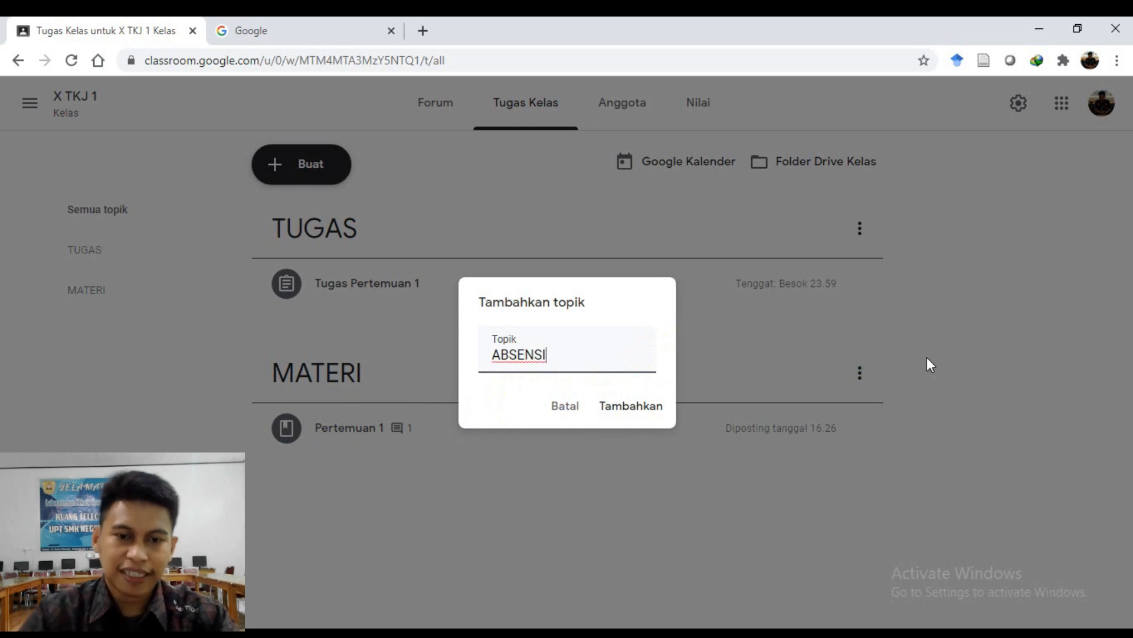
left_click(641, 423)
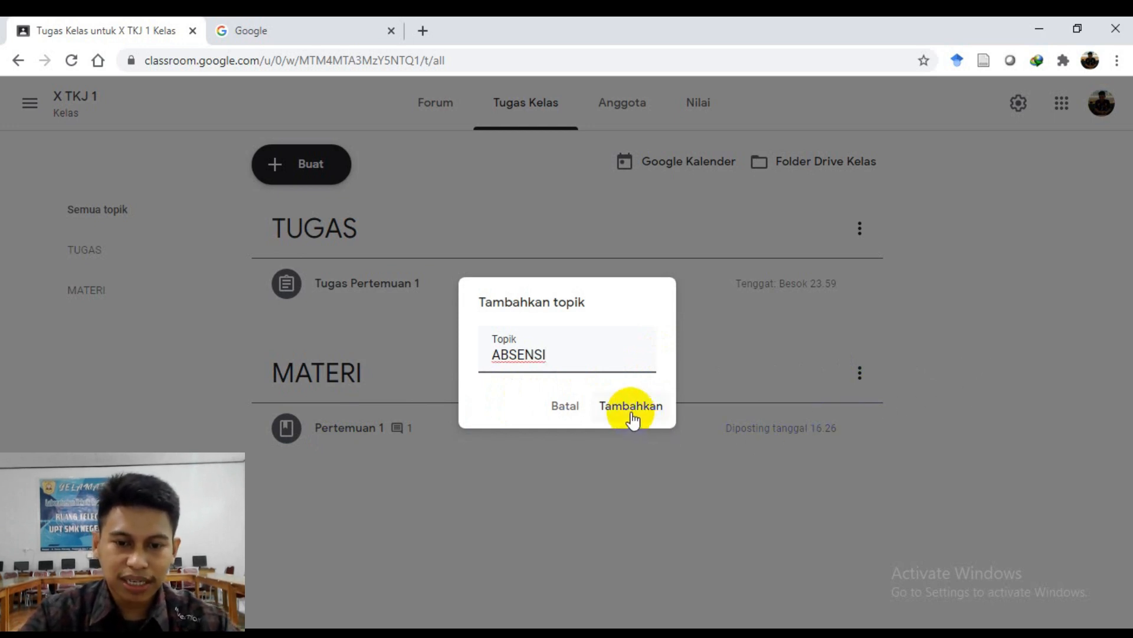
left_click(632, 412)
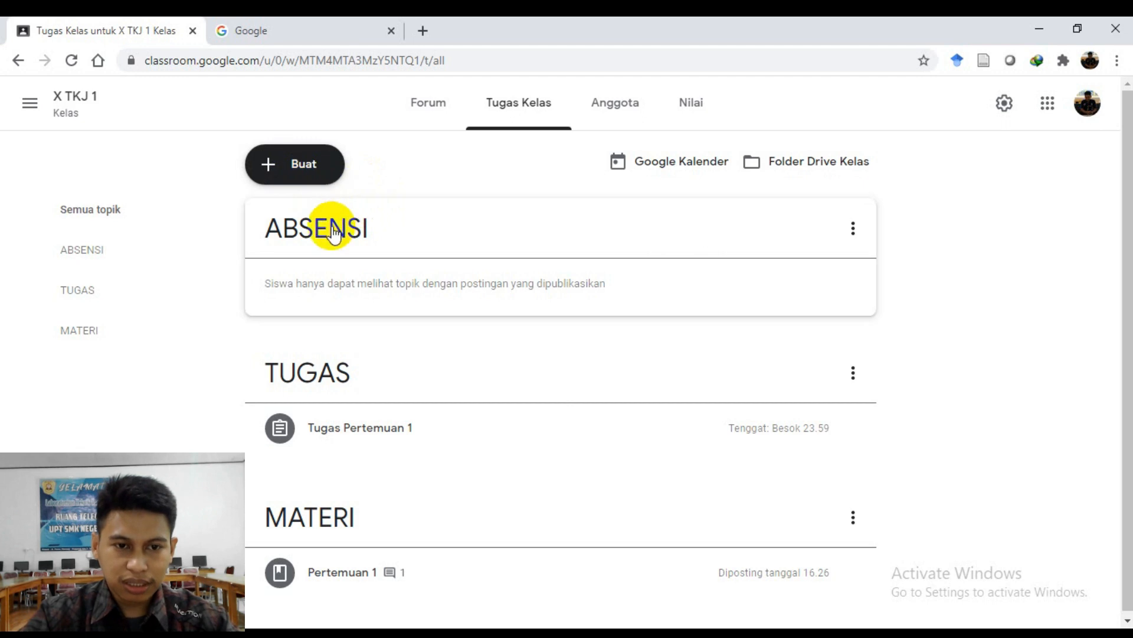
Create a new Materi post in the class and title it "Absensi Online Siswa".
left_click(296, 172)
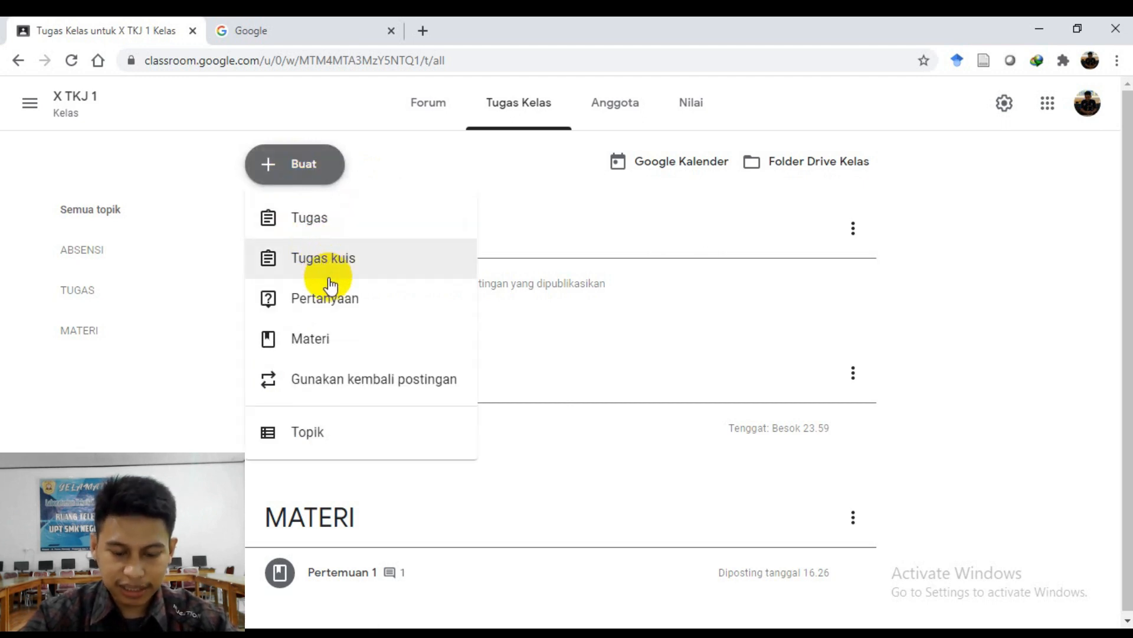
left_click(314, 347)
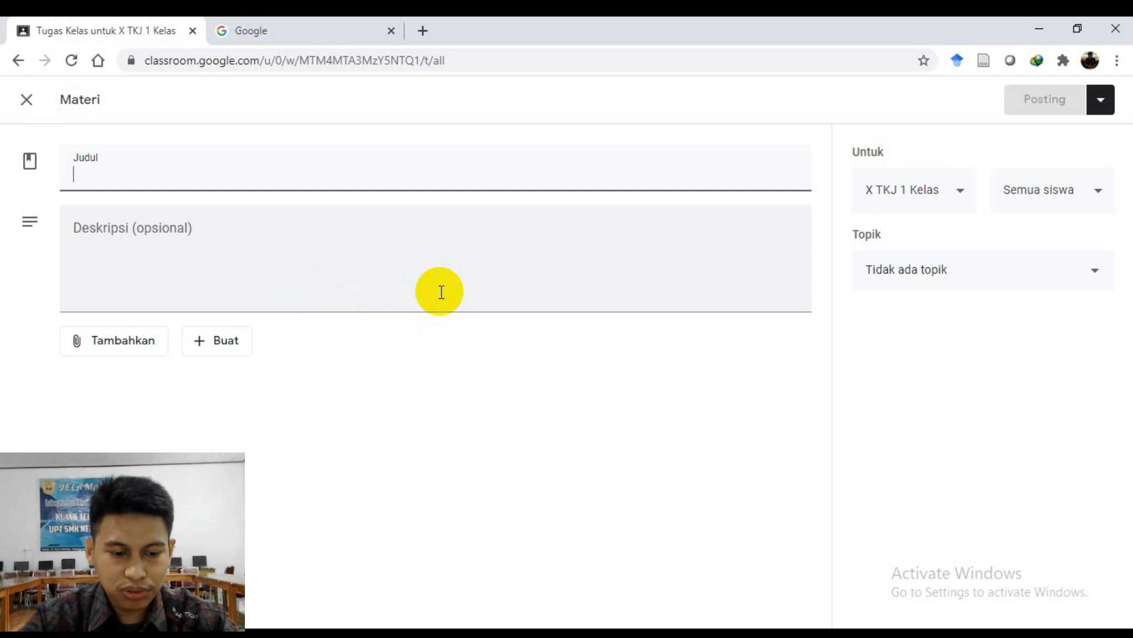
type("Abse")
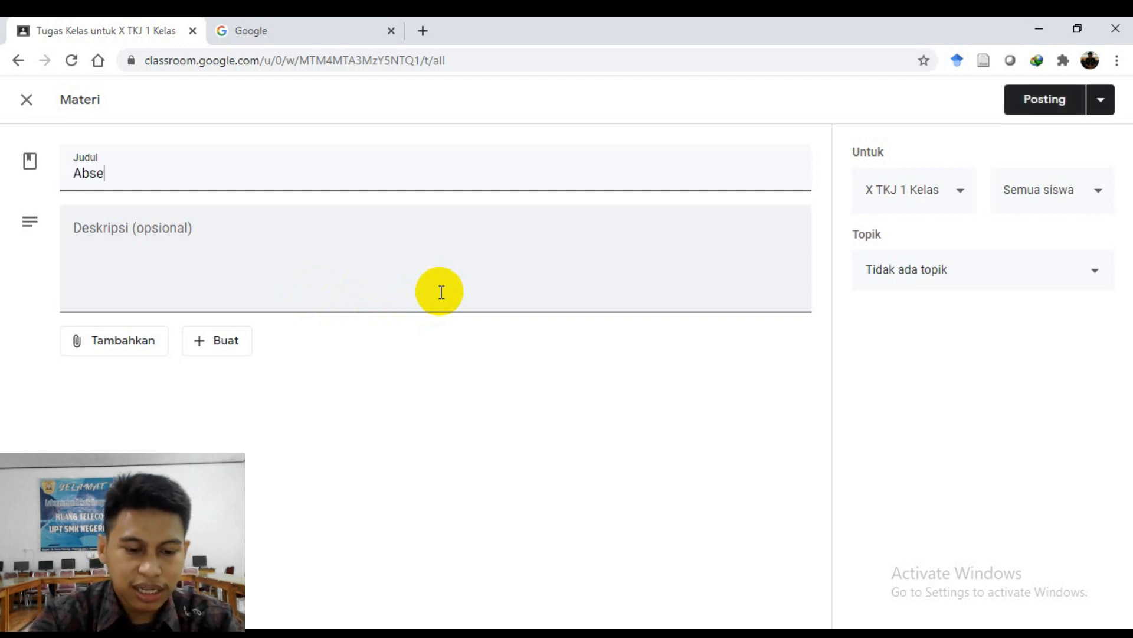
type("nsiOn")
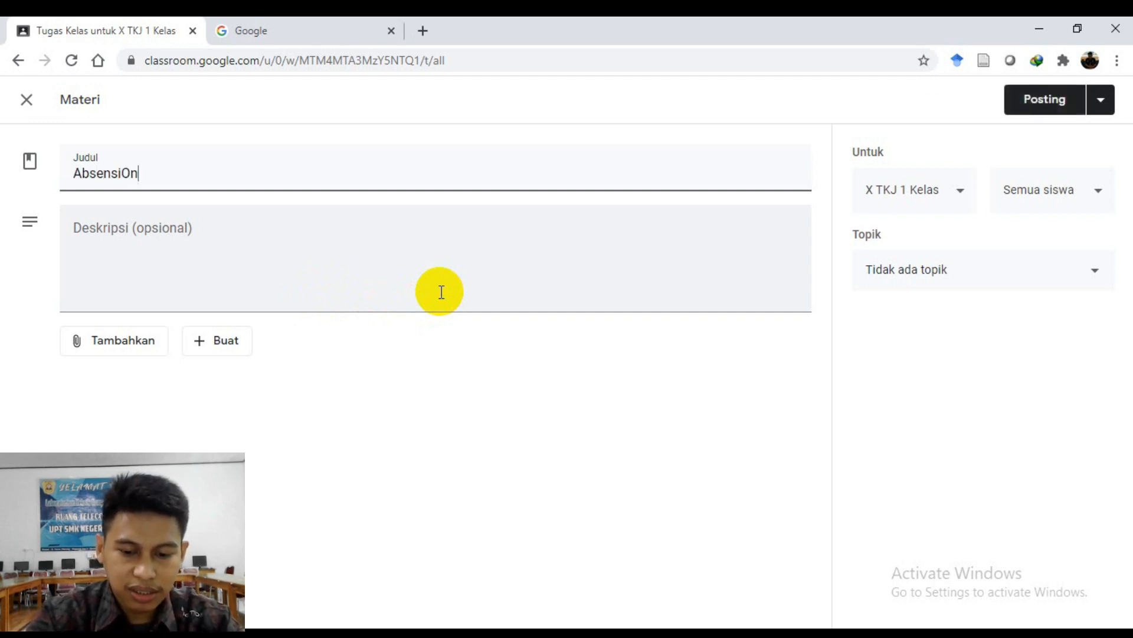
type("line Siswa")
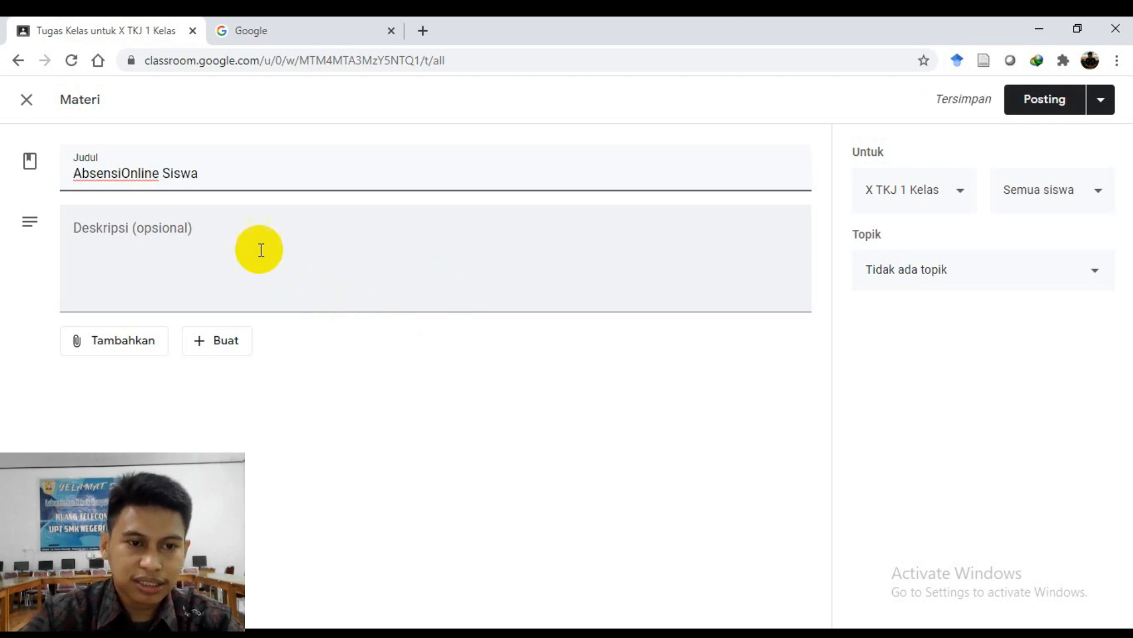
left_click(128, 171)
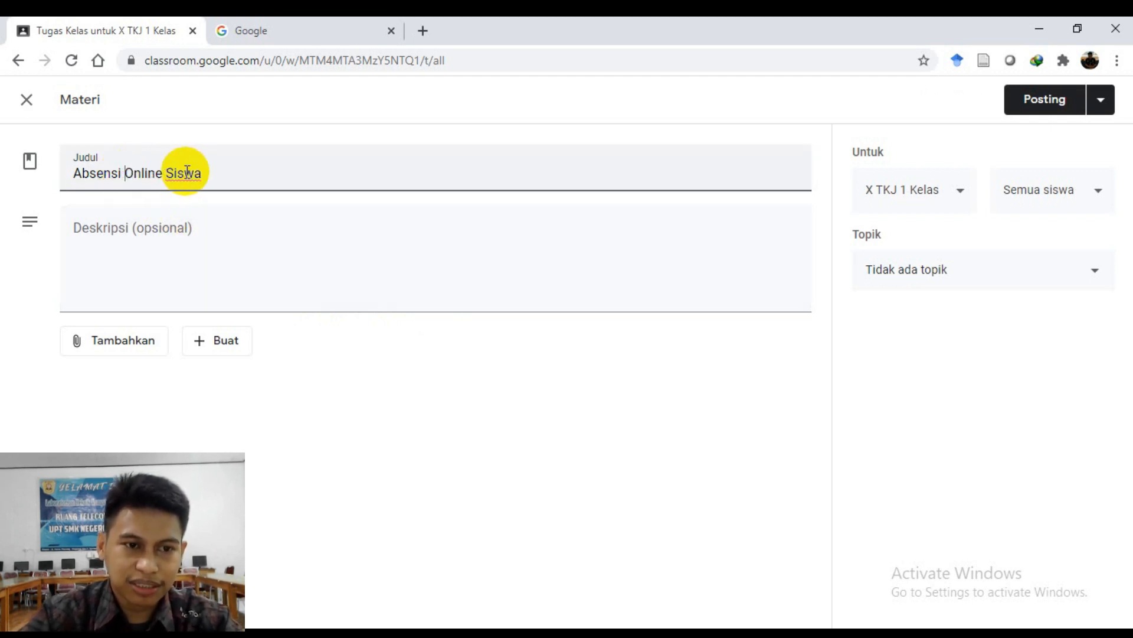
Enter the material's description "Silahkan mengisi absensi online ini setiap hari sesuai jadwal mata pelajaran ini".
left_click(191, 226)
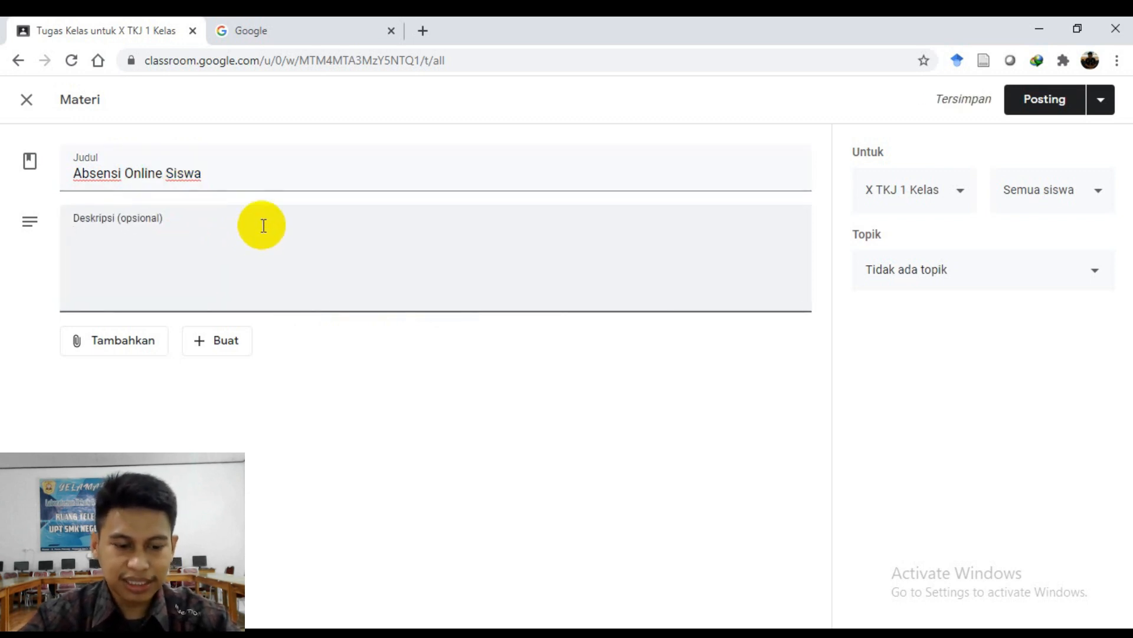
type("Sila")
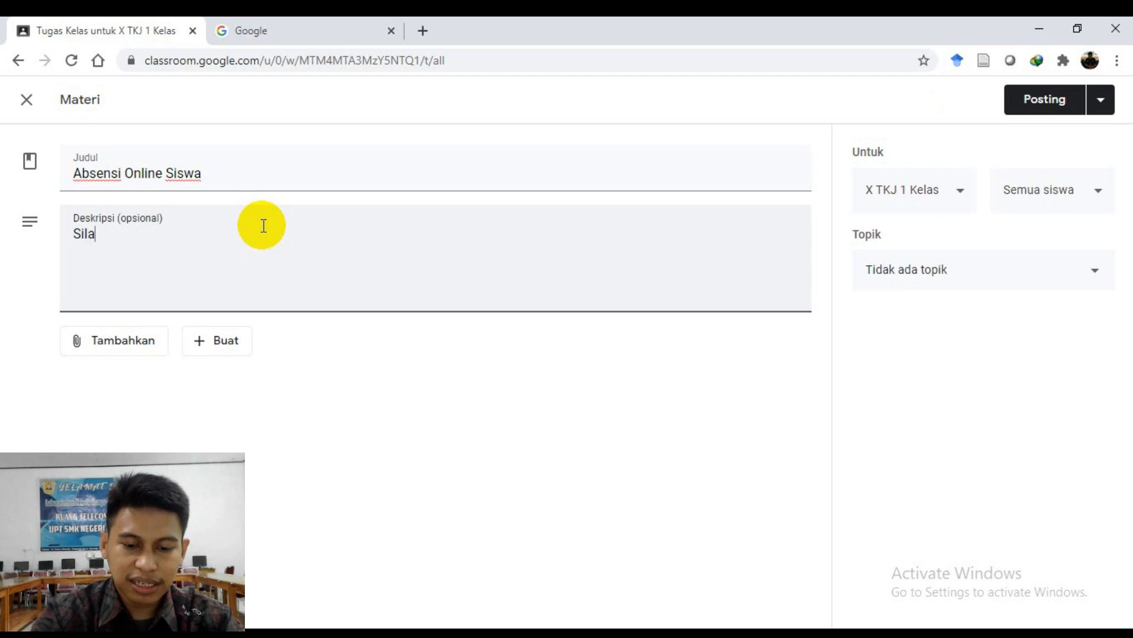
type("hkan menf")
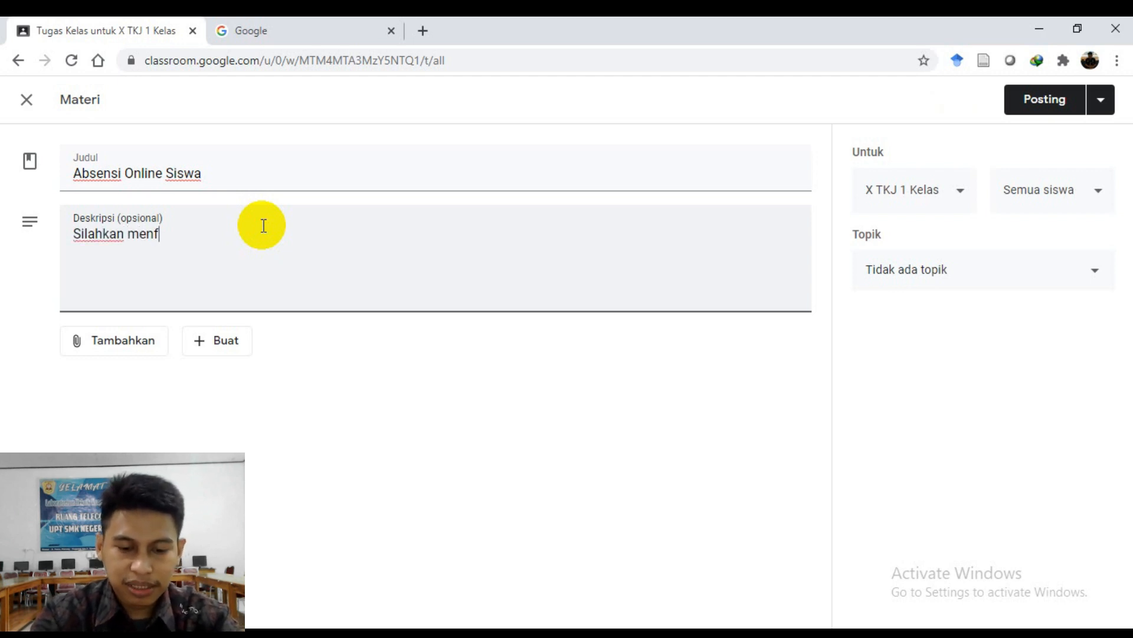
key("BackSpace")
type("gi")
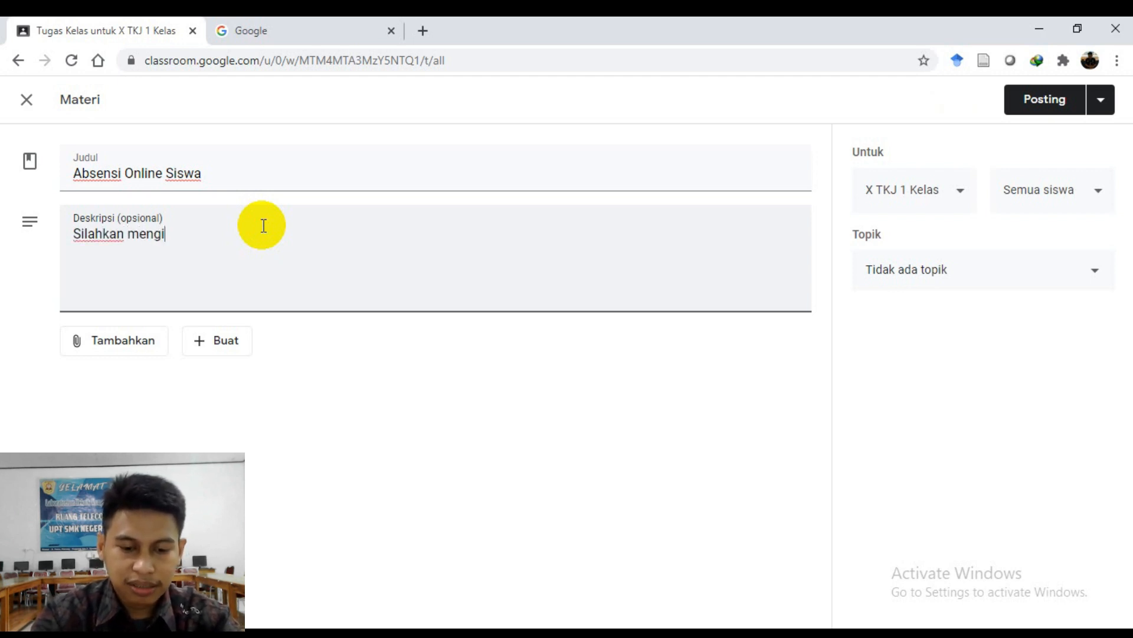
type("si absens")
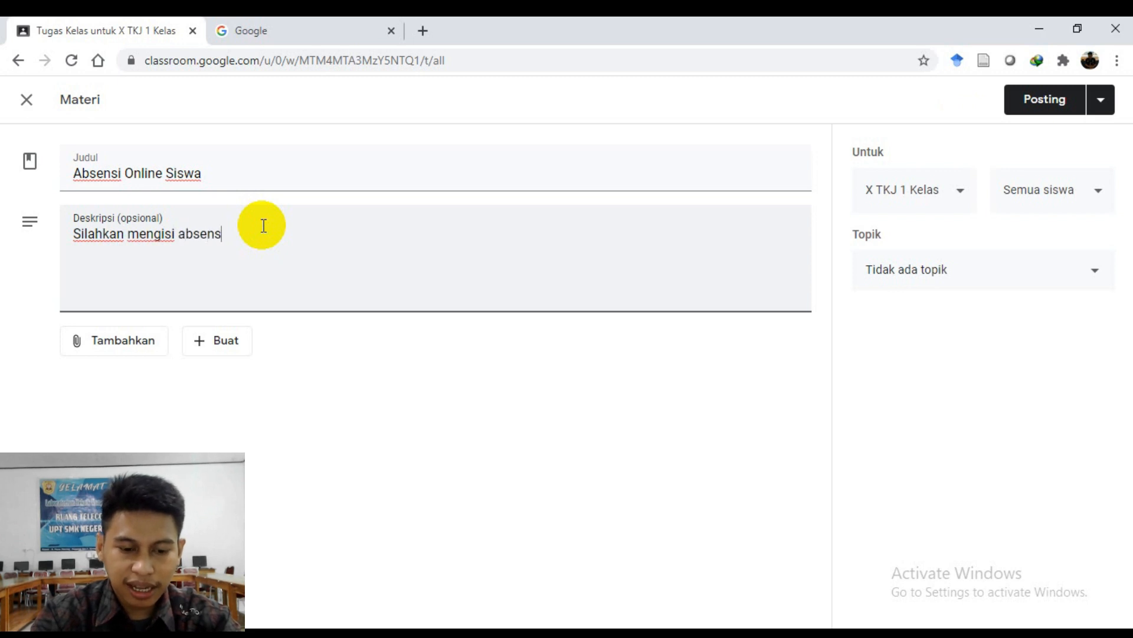
type("i online")
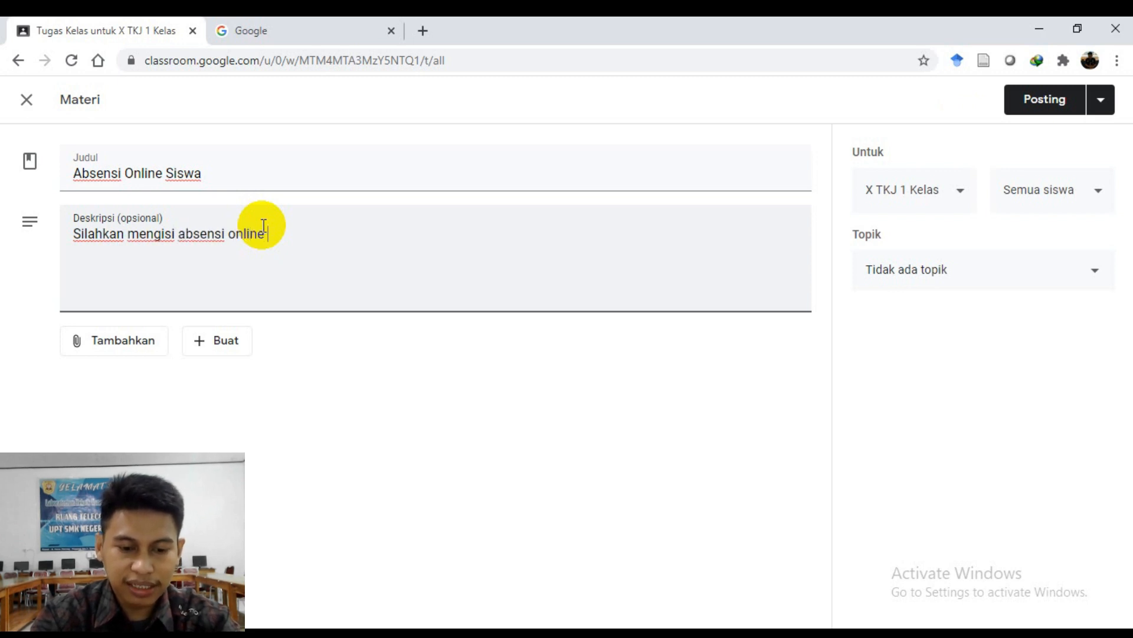
type(" ini se")
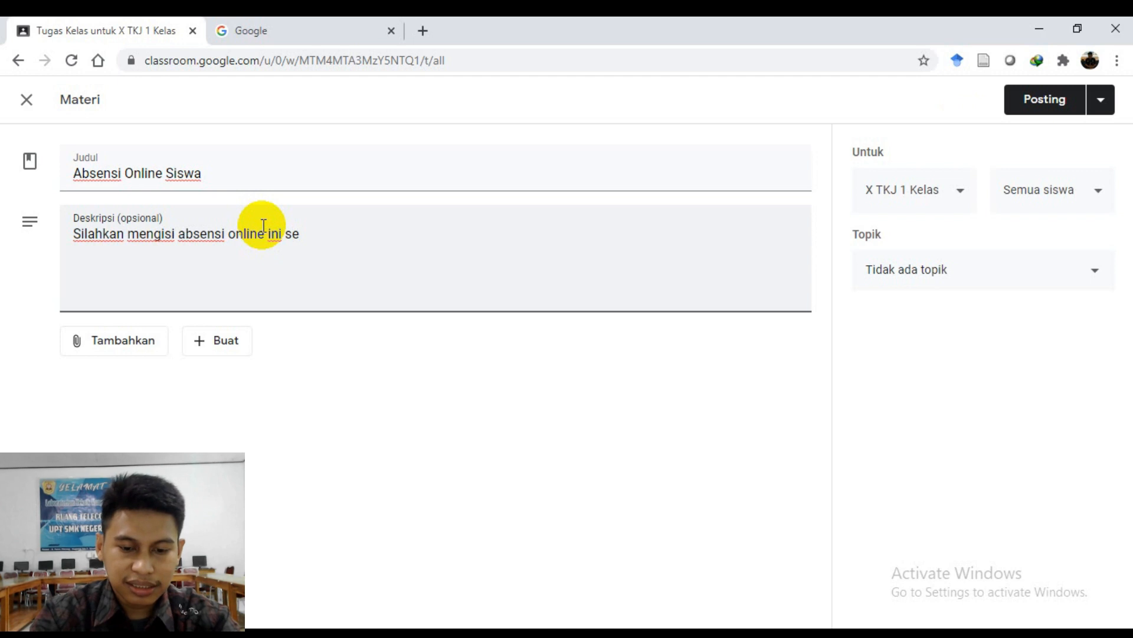
type("tiap ")
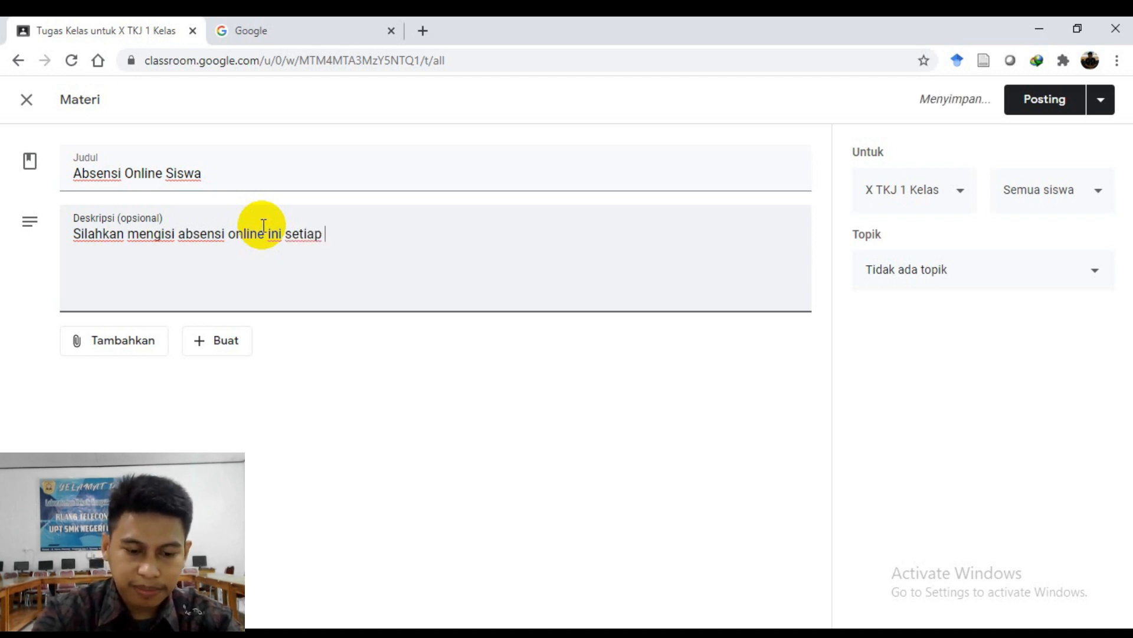
type("h")
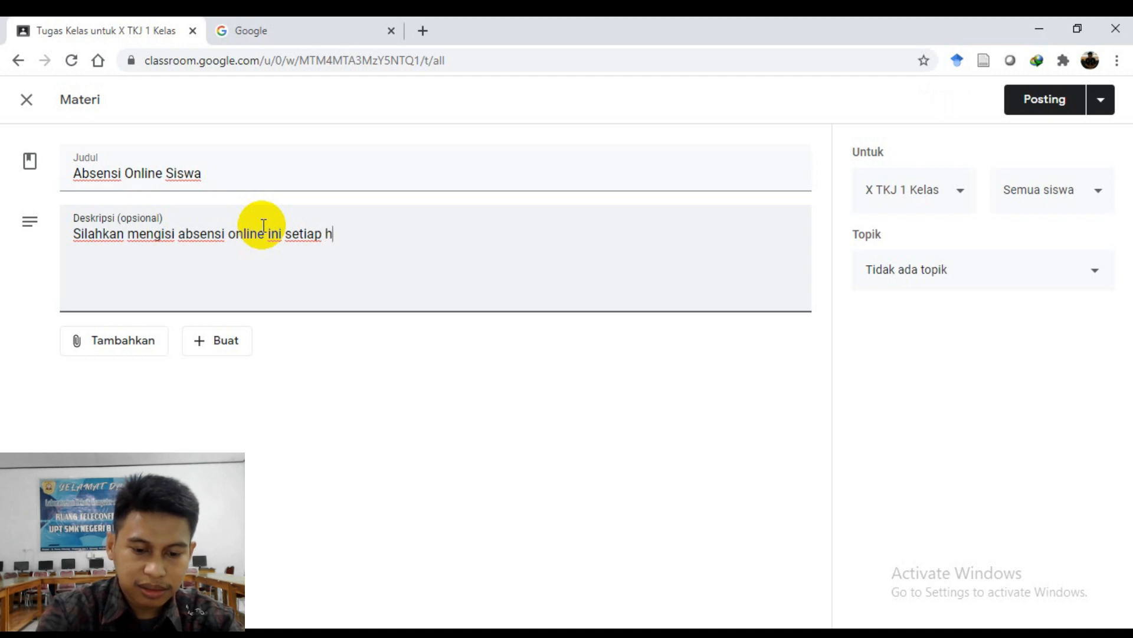
type("ari sesu")
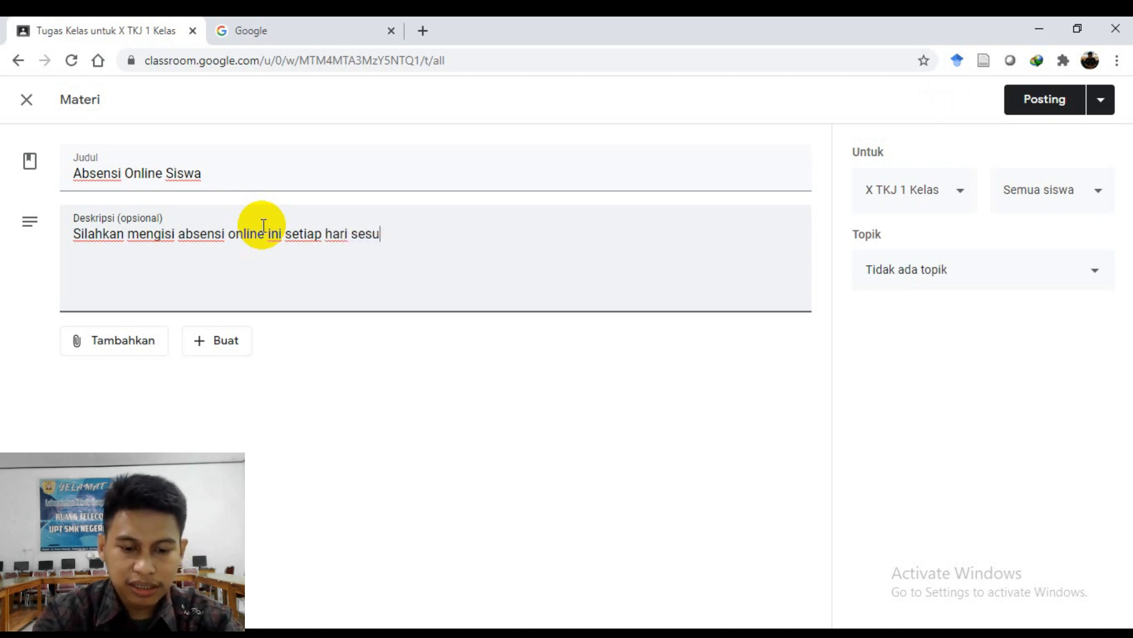
type("ai jadwal")
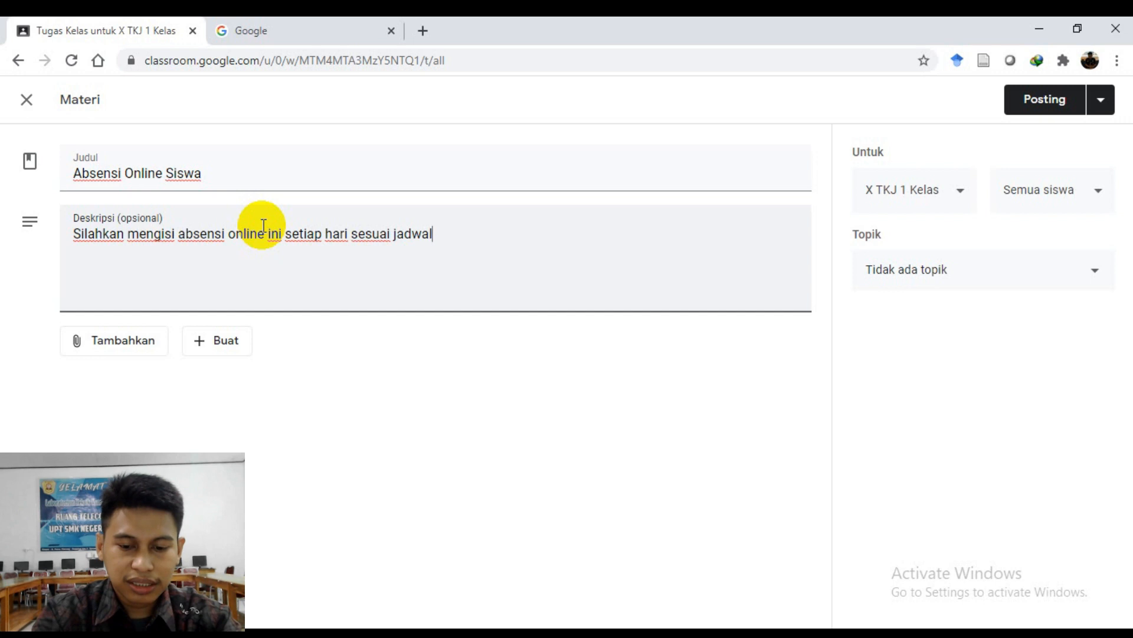
type(" mata pe")
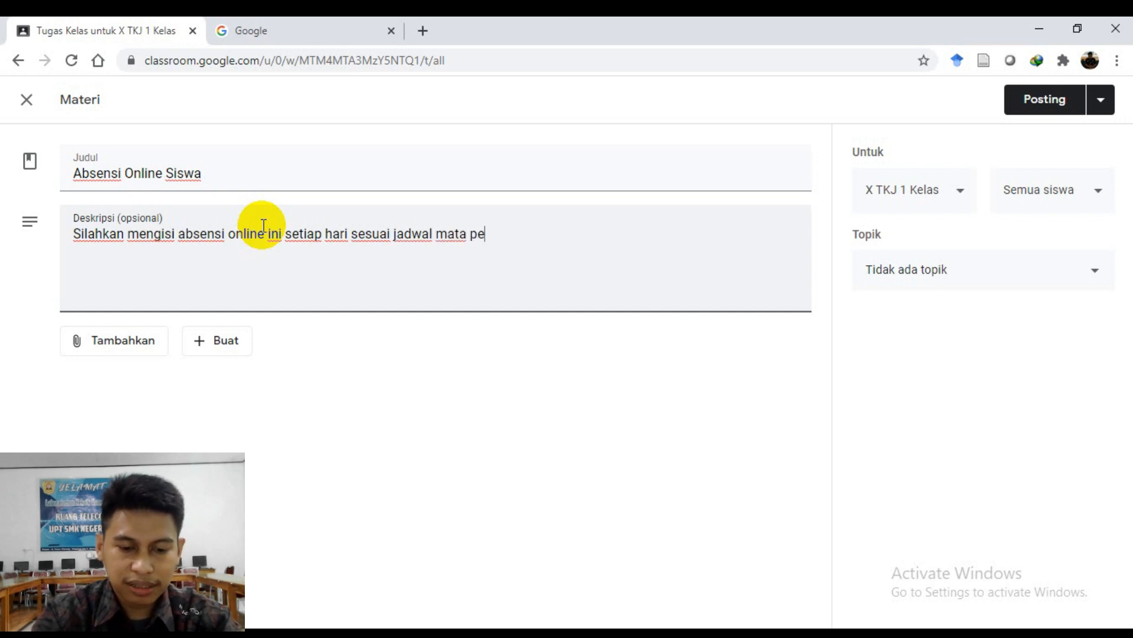
type("lajaran ")
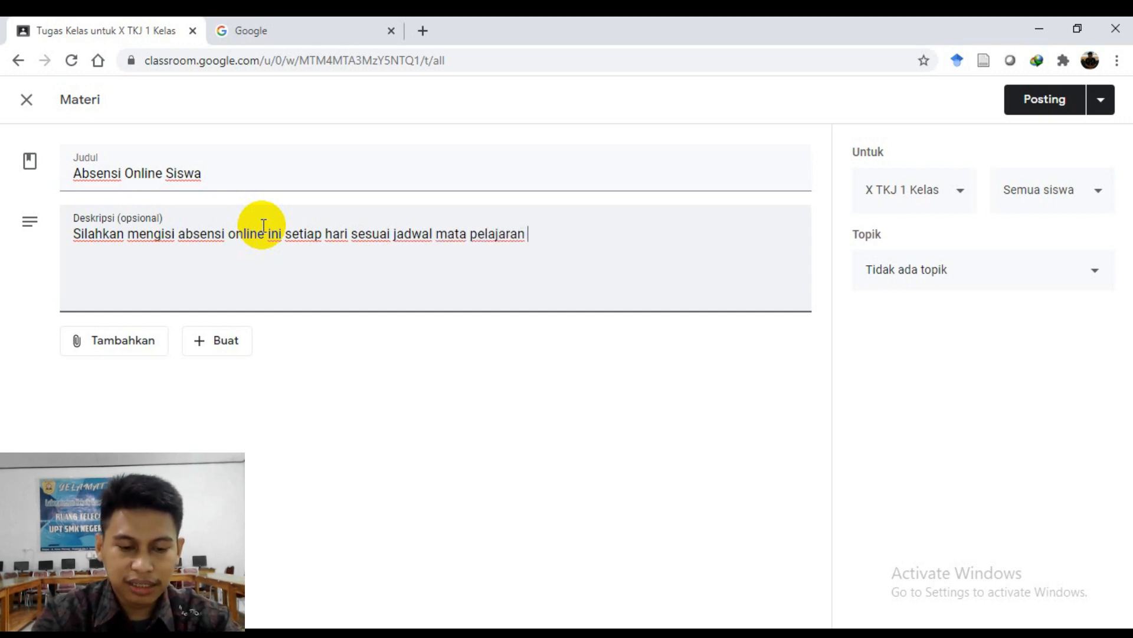
type("Komputer d")
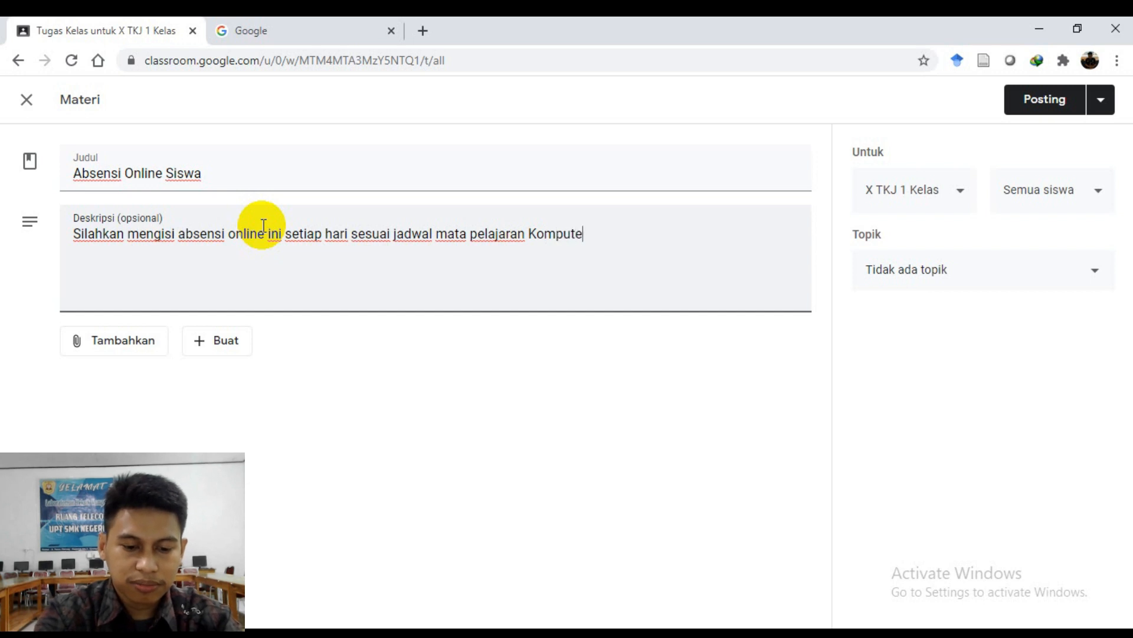
key("BackSpace")
key("BackSpace")
key("BackSpace")
key("BackSpace")
key("BackSpace")
key("BackSpace")
key("BackSpace")
key("BackSpace")
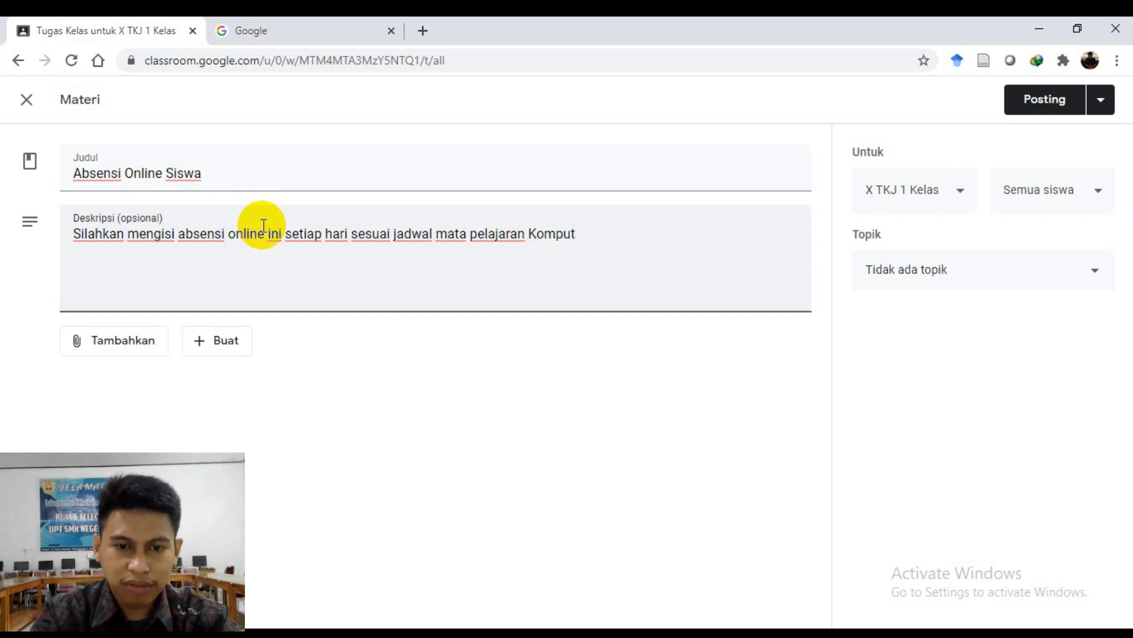
key("BackSpace")
key("BackSpace")
key("BackSpace")
type("ini")
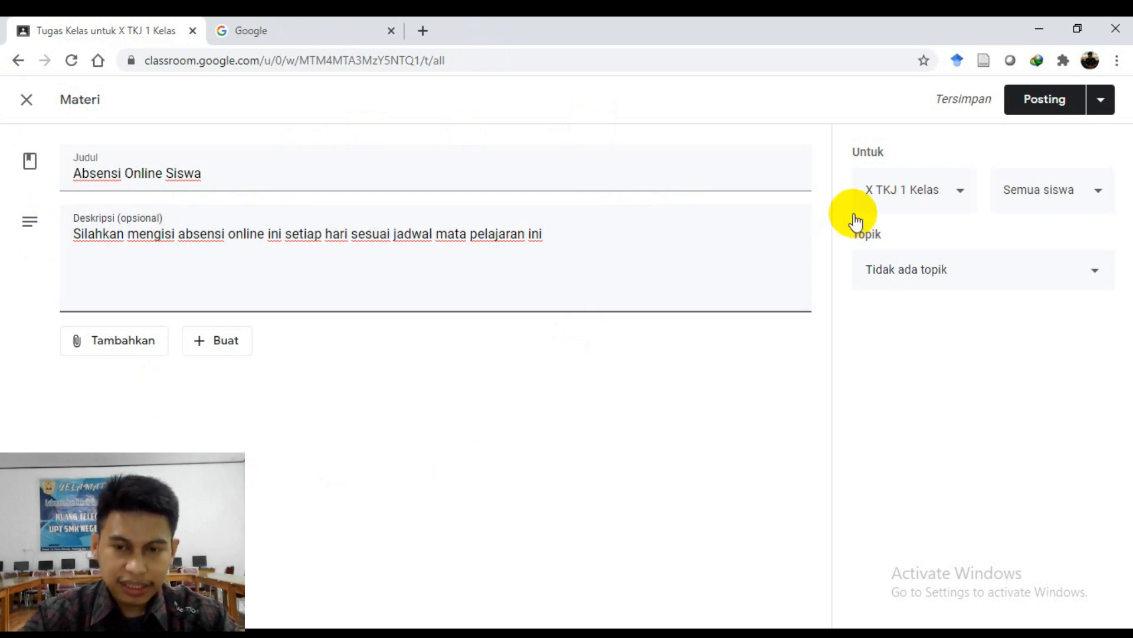
Check which classes the material can be assigned to, keep X TKJ 1, and create a new Formulir attachment for it.
left_click(961, 196)
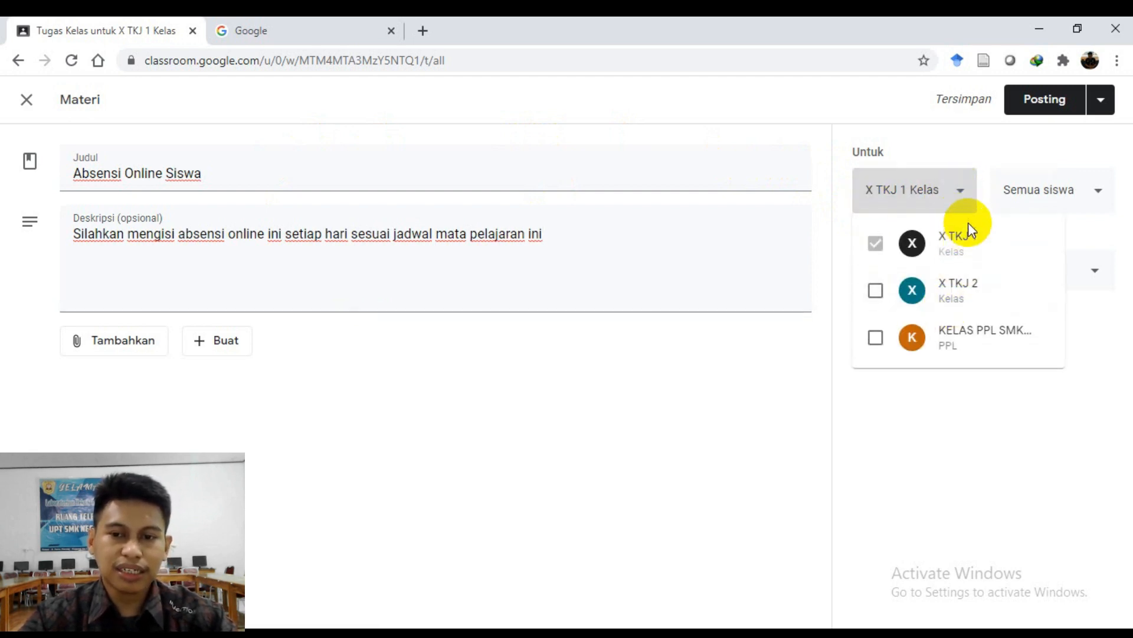
left_click(958, 200)
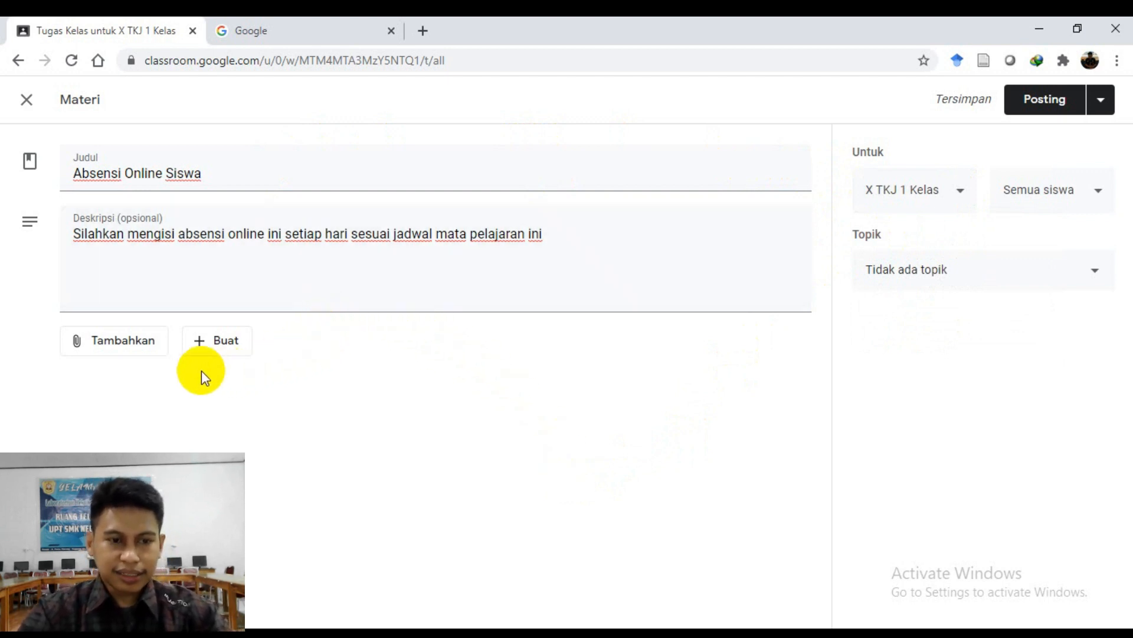
left_click(228, 347)
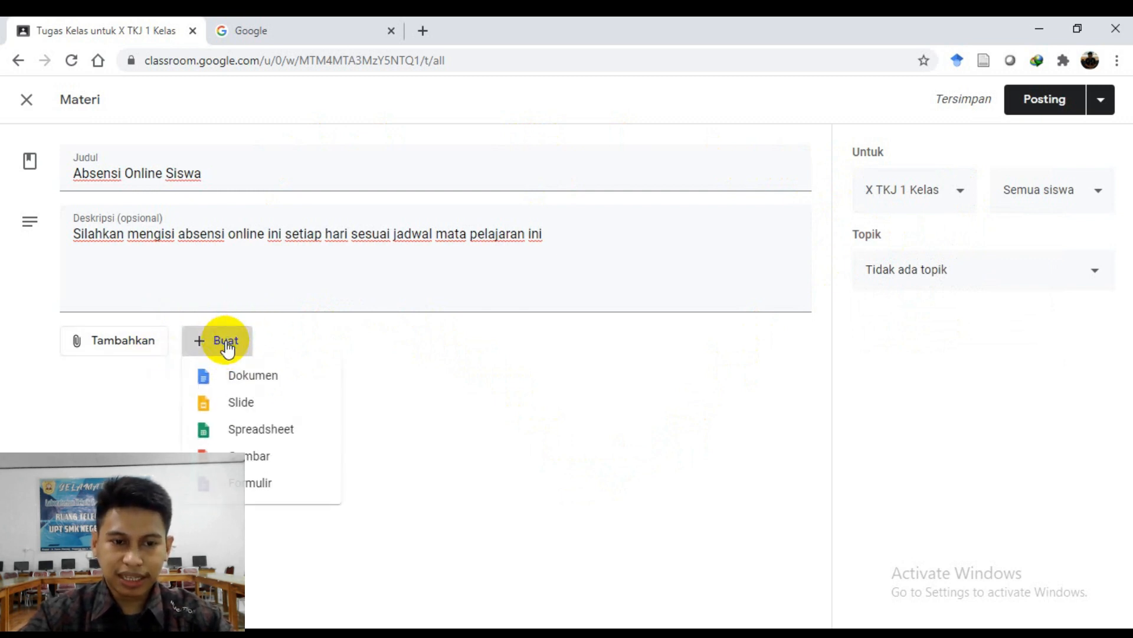
left_click(252, 489)
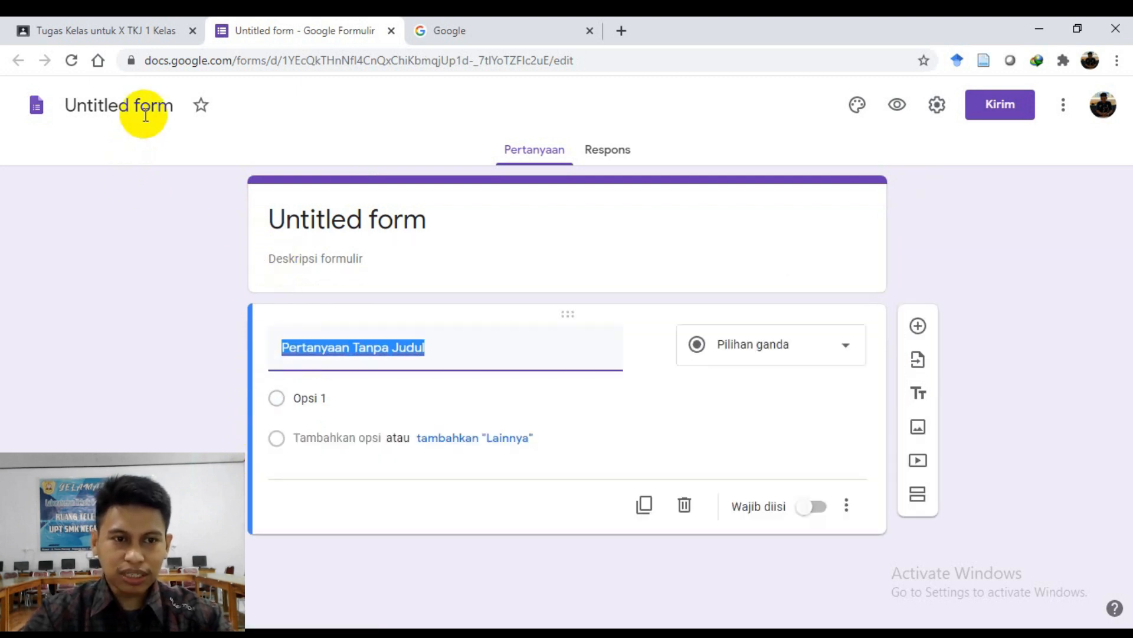
Set the form's heading to "ABSENSI SISWA".
left_click(326, 220)
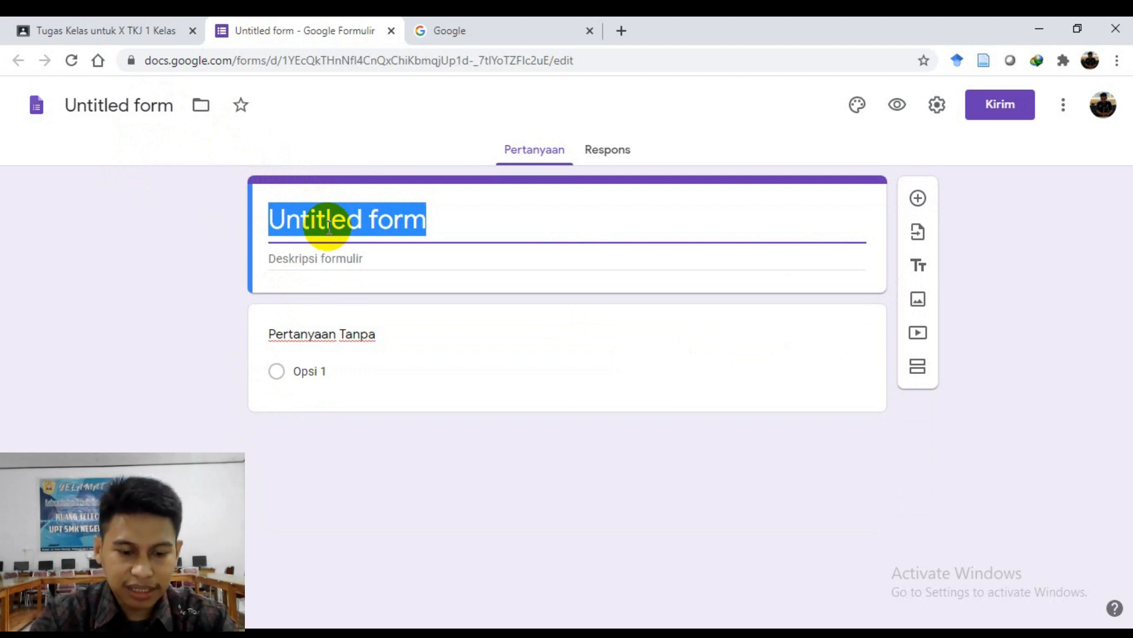
type("ABS")
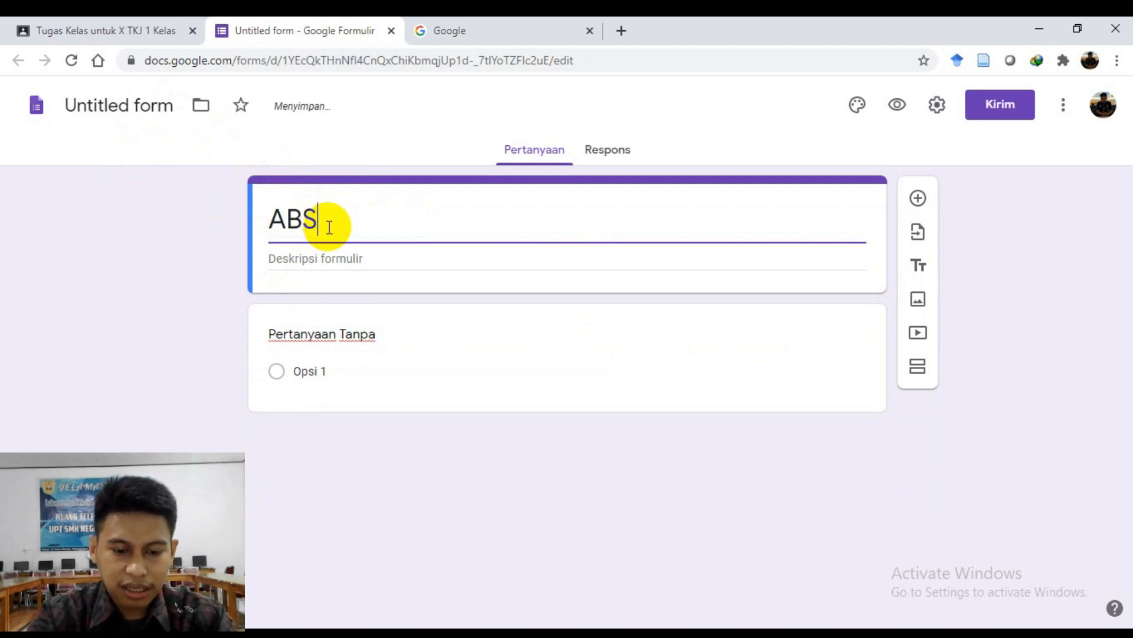
type("ENSI SISWA")
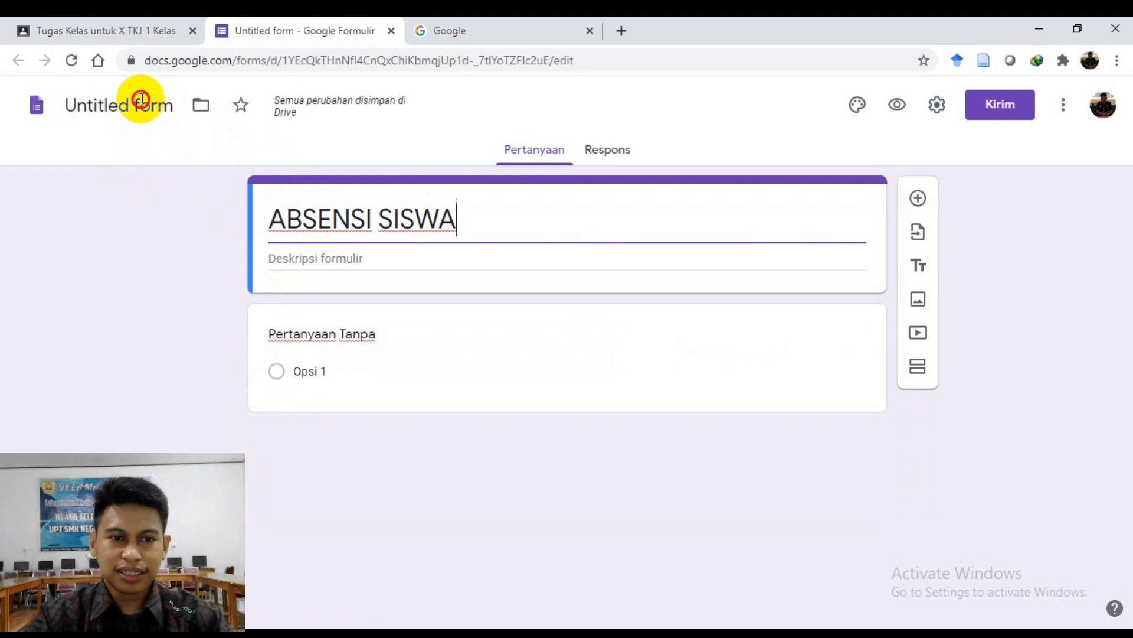
Rename the form file as "ABSENSI SISWA" by copying the form's heading into the file name.
left_click(137, 103)
left_click_drag(59, 107, 185, 115)
triple_click(458, 223)
key("ctrl+c")
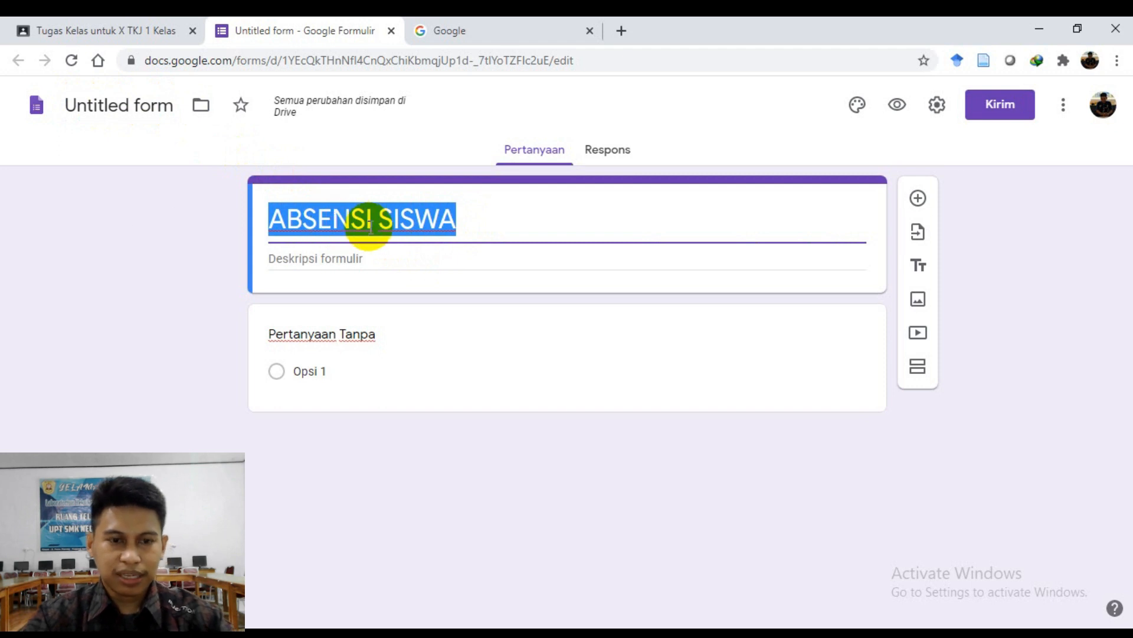
left_click(125, 108)
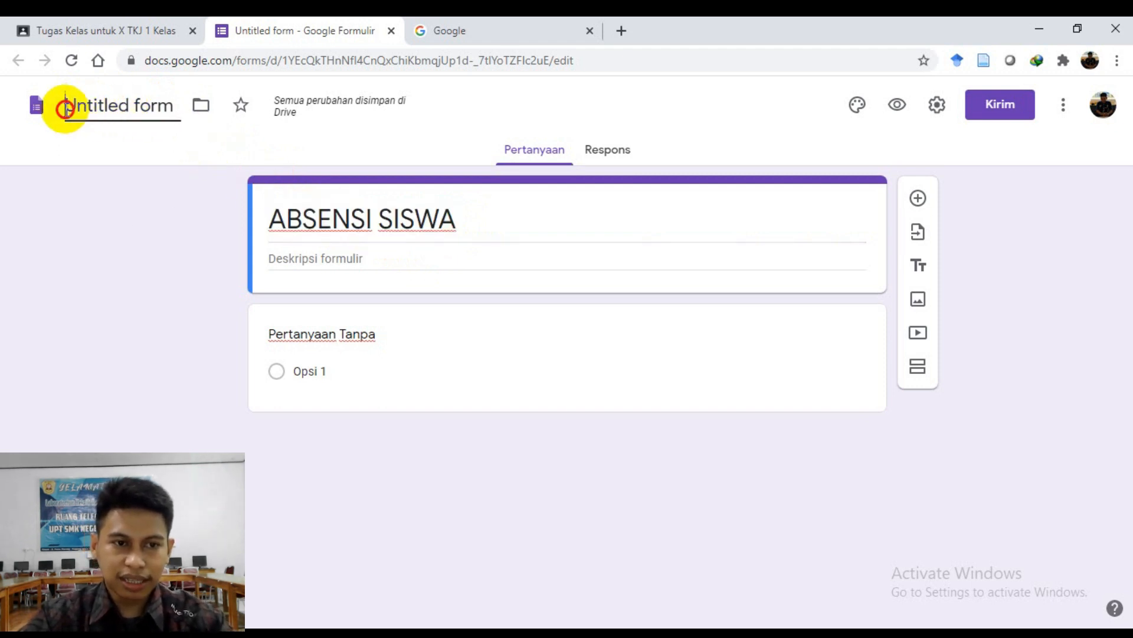
left_click_drag(68, 107, 216, 112)
key("ctrl+v")
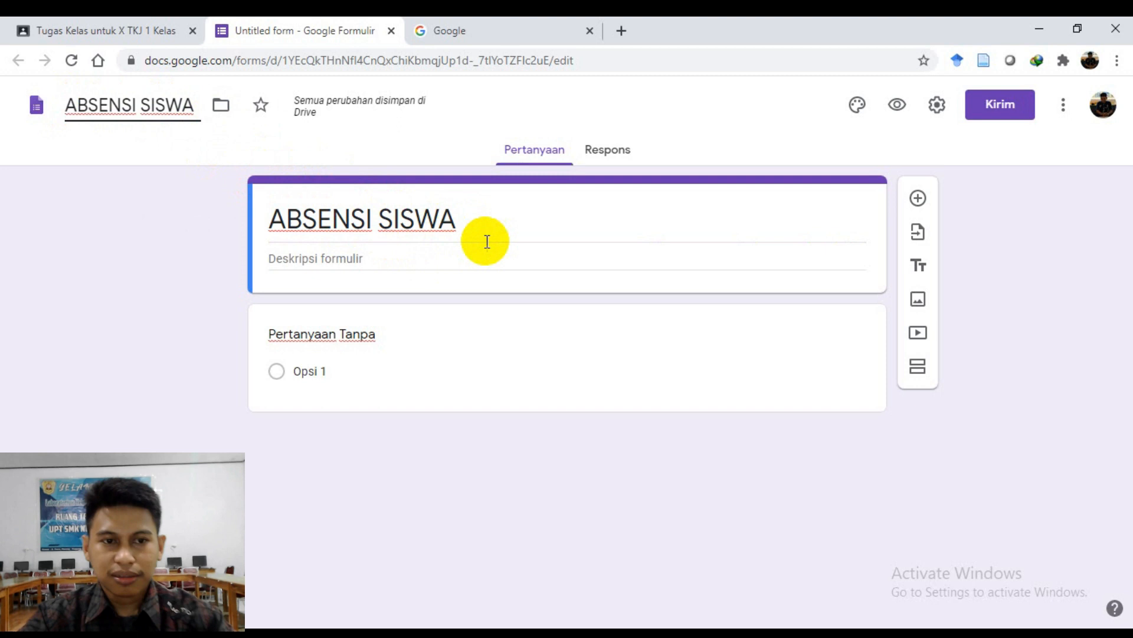
triple_click(513, 229)
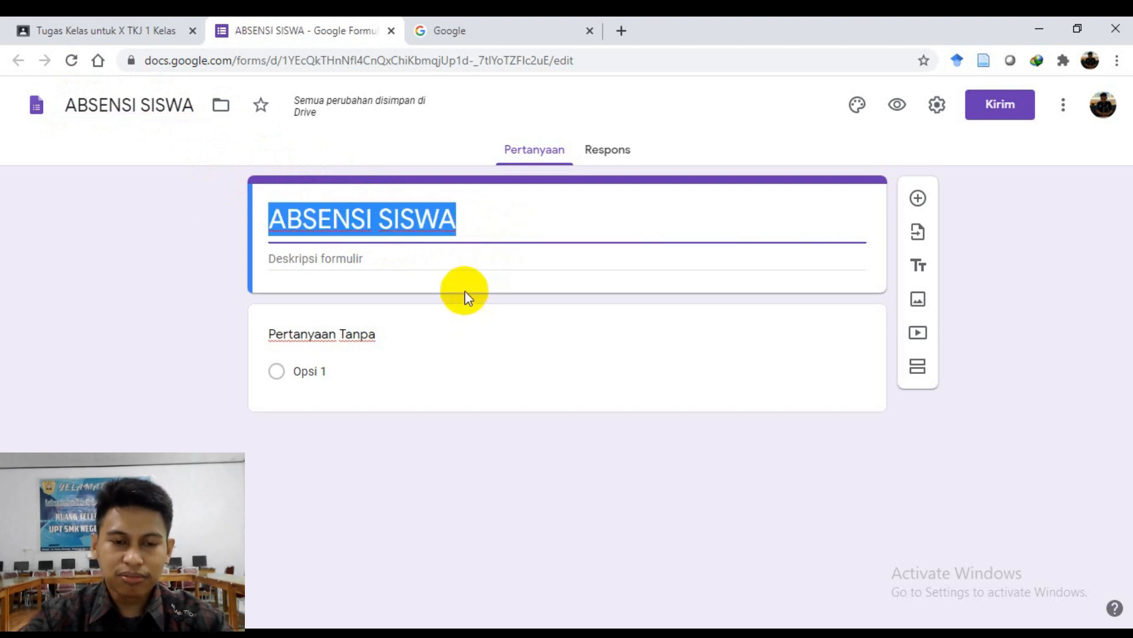
left_click(493, 229)
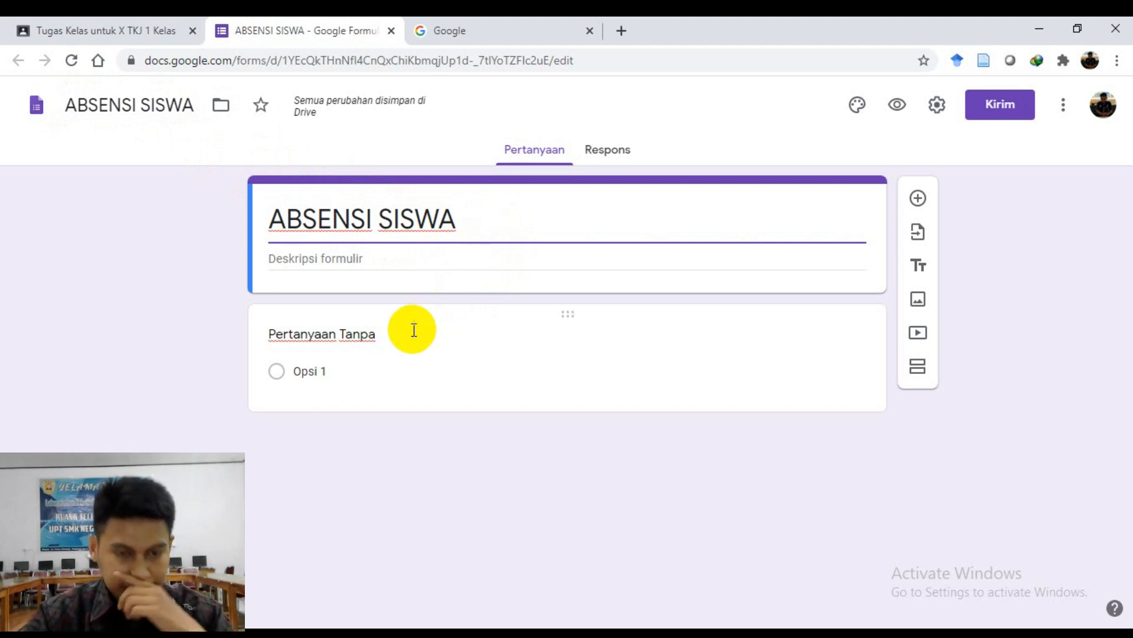
Make the first question "Nama Lengkap Siswa" a required short-answer (Jawaban singkat) question.
left_click(392, 336)
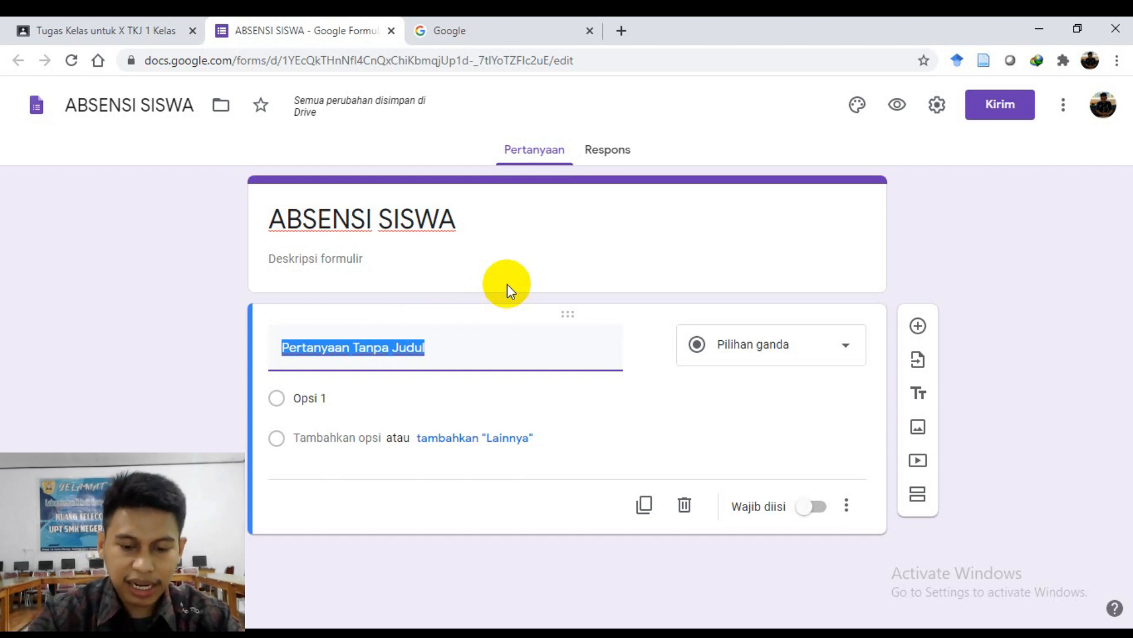
type("nAMA")
key("BackSpace")
key("BackSpace")
key("BackSpace")
key("BackSpace")
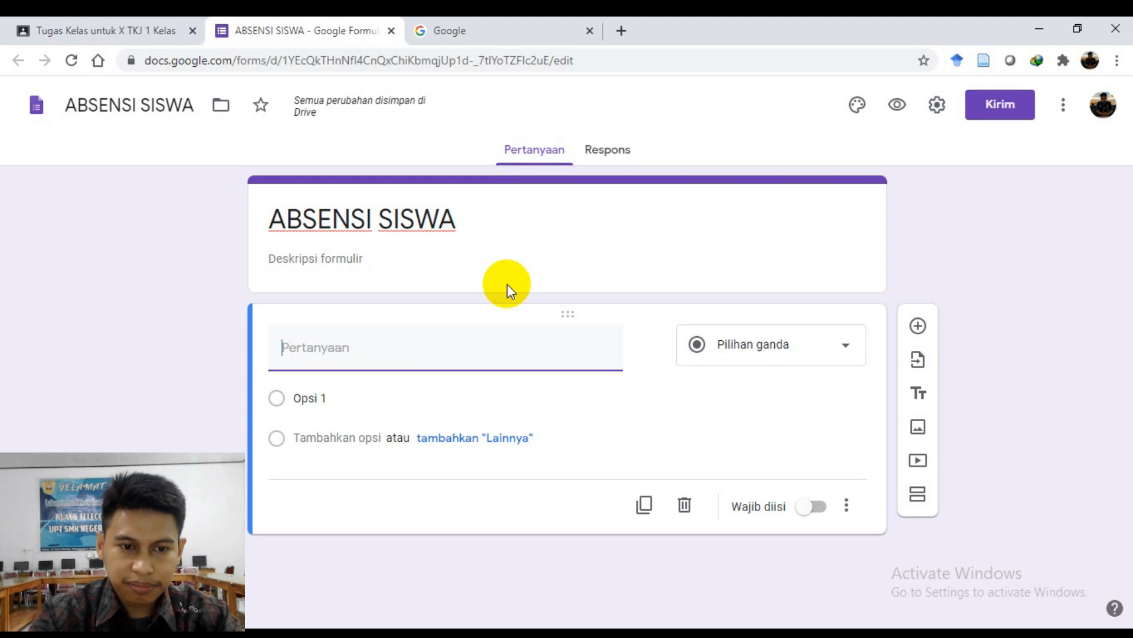
type("Nama Leng")
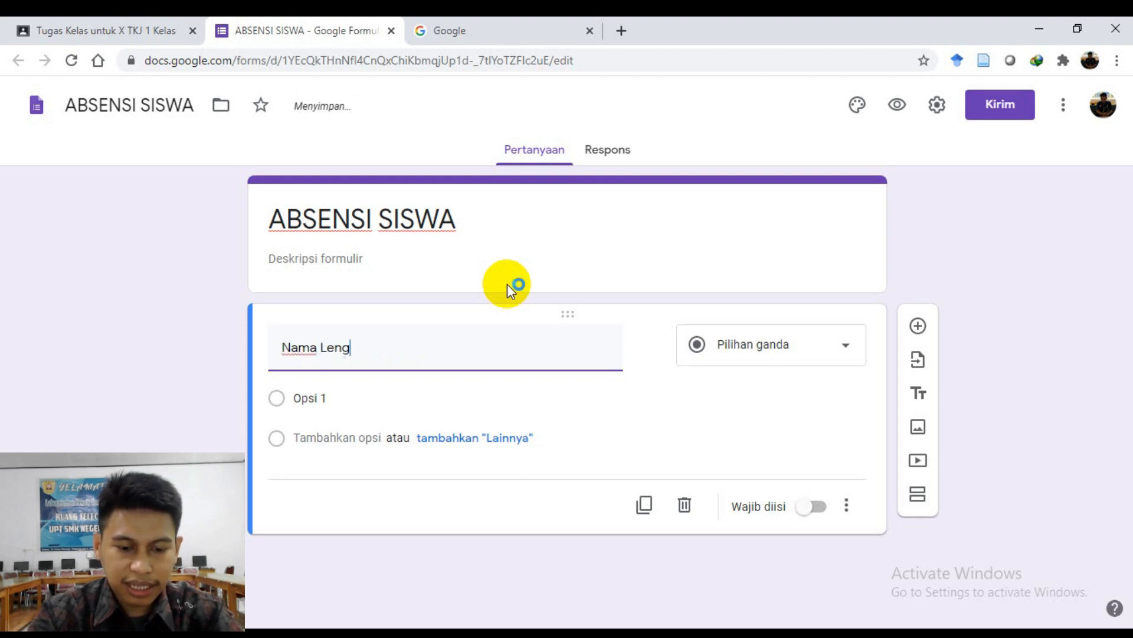
type("kap Siswa")
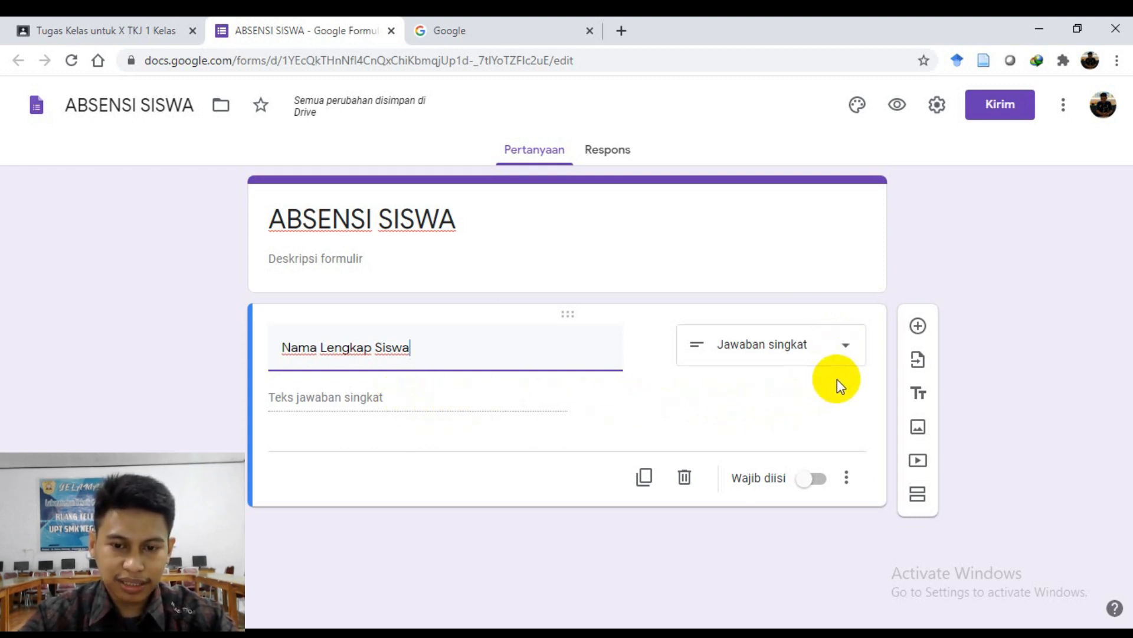
left_click(819, 488)
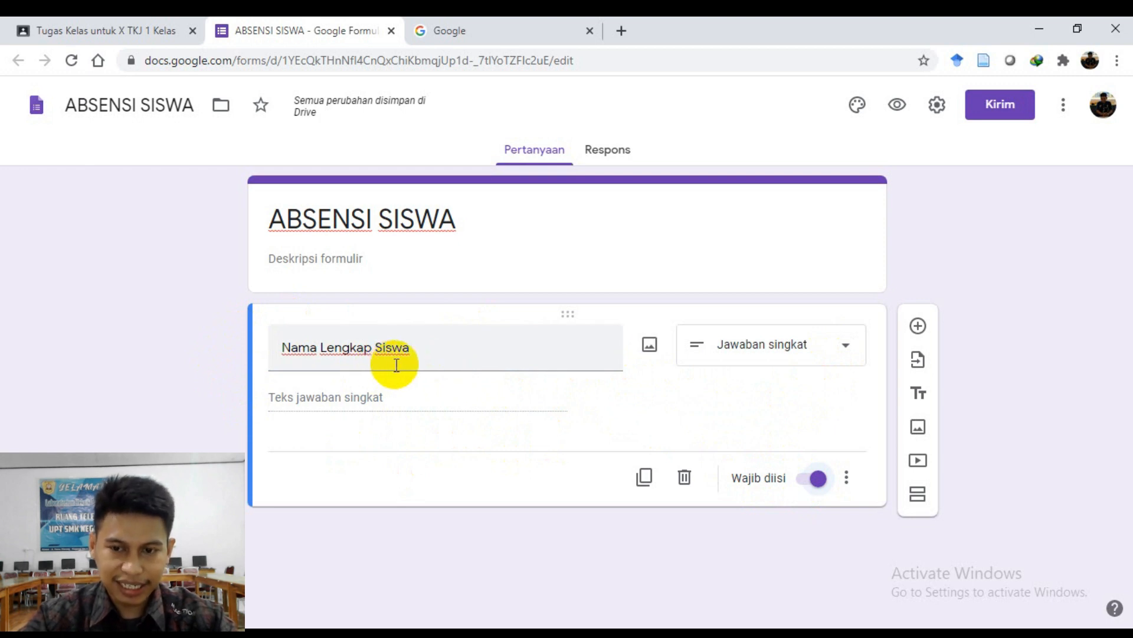
Add a second question titled "Kelas" and set its type to Drop-down.
left_click(918, 328)
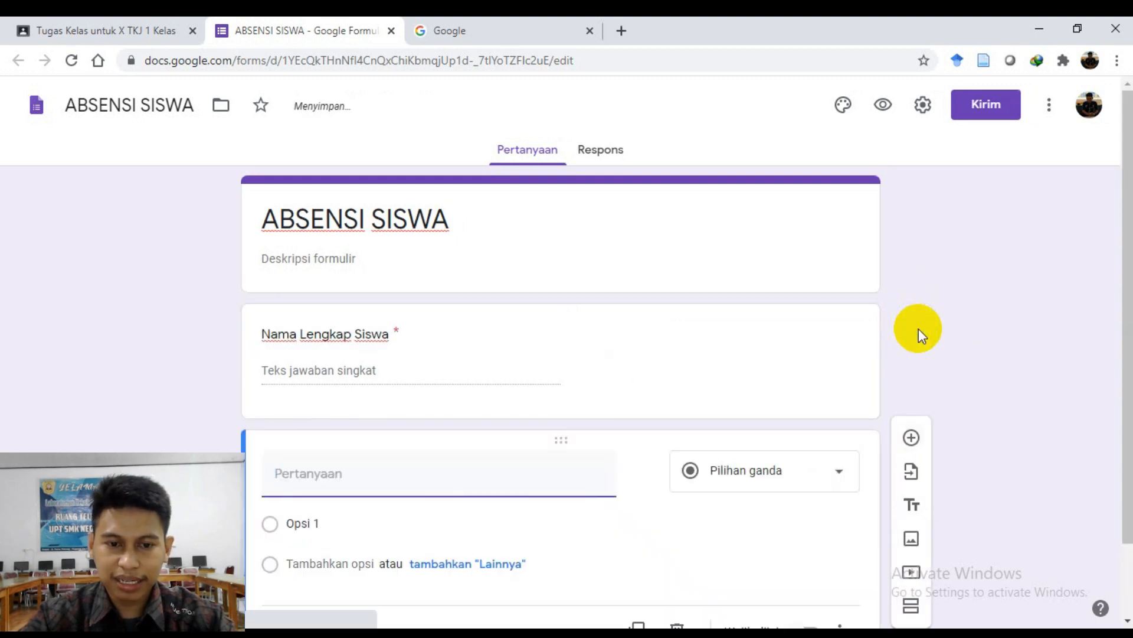
scroll(604, 402, "down", 2)
scroll(605, 402, "up", 2)
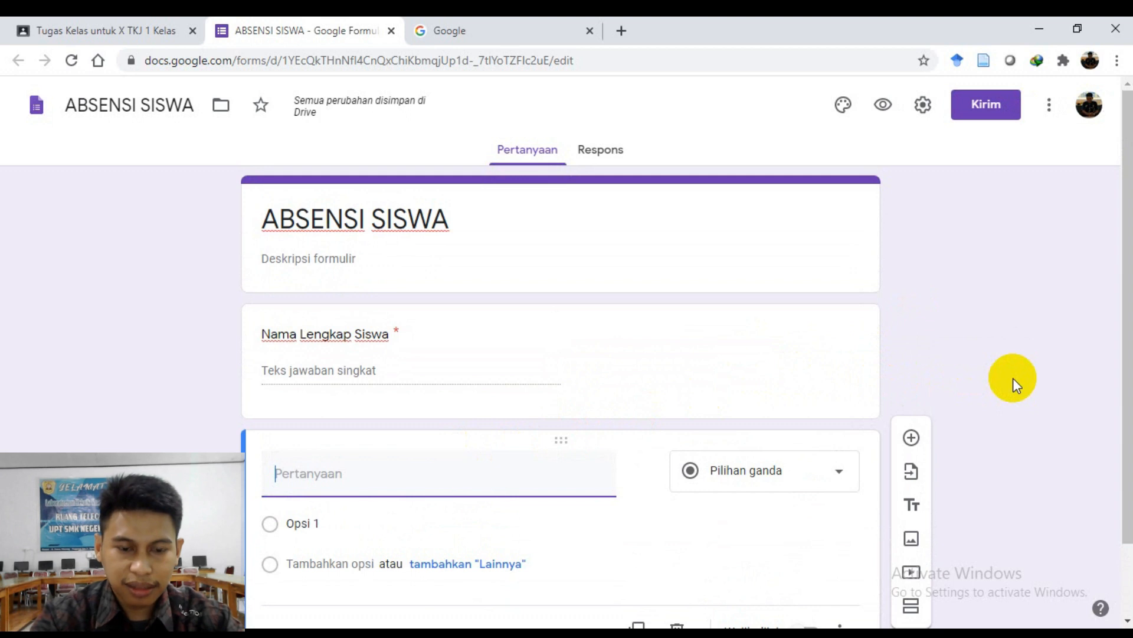
type("Kelas")
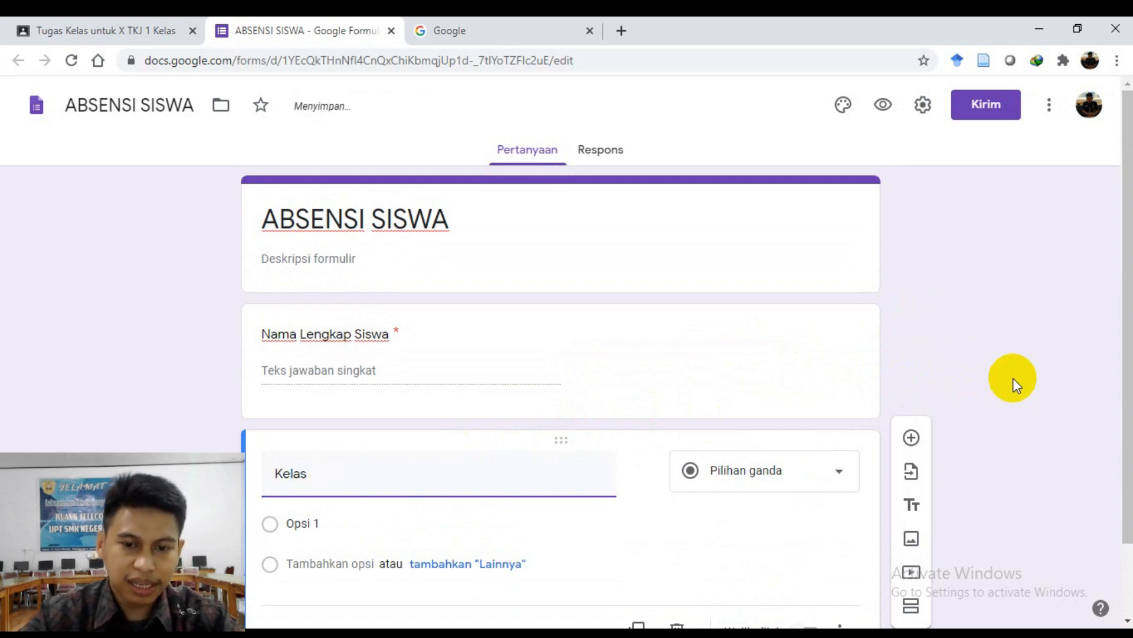
scroll(1003, 381, "down", 2)
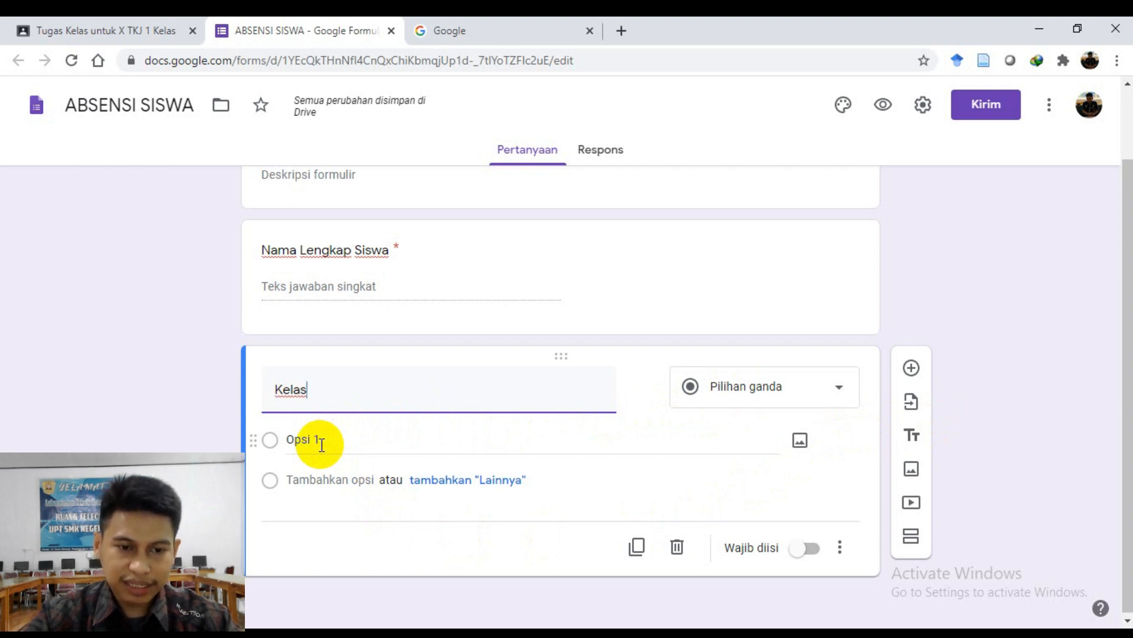
left_click(838, 390)
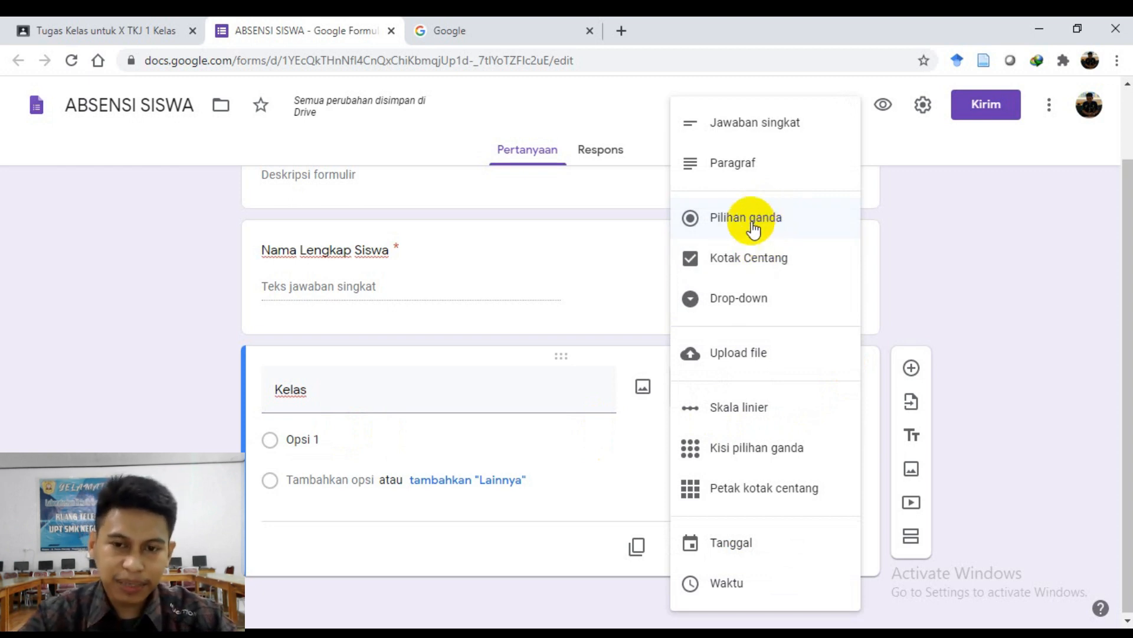
left_click(738, 295)
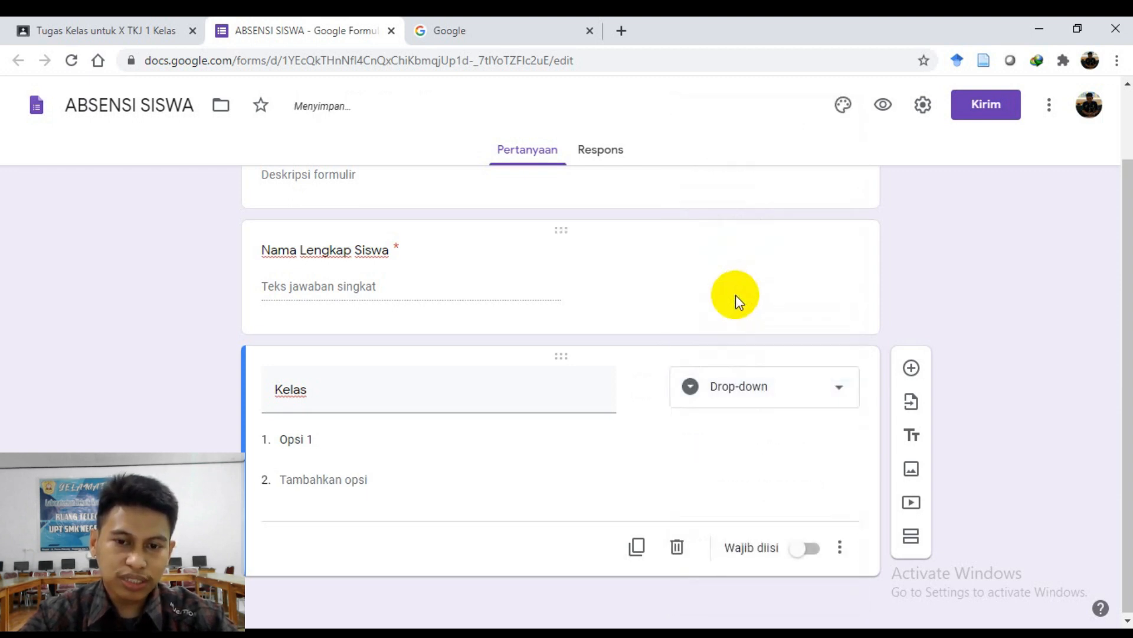
Give the Kelas question the options "X TKJ 1" and "X TKJ 2" and make it required.
left_click(329, 438)
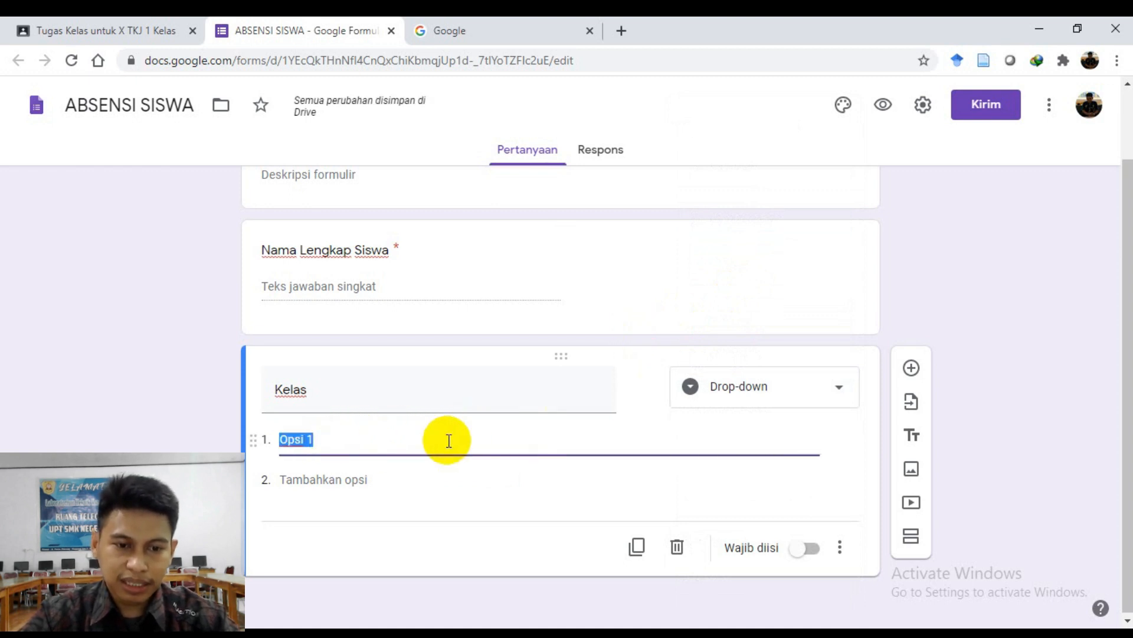
type("X TKJ")
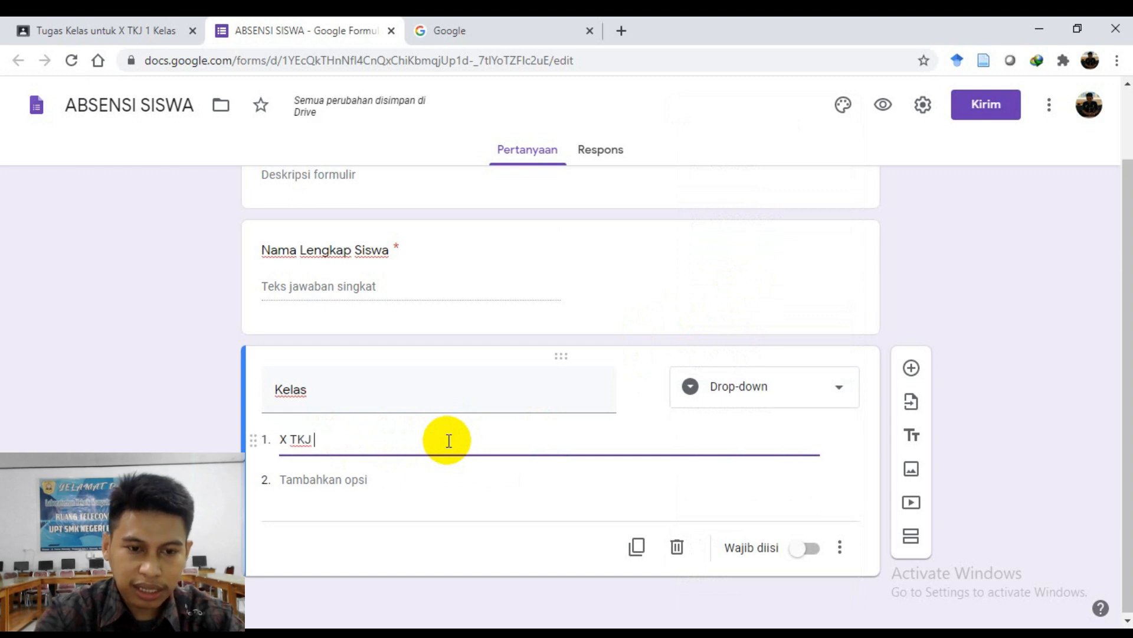
left_click(292, 479)
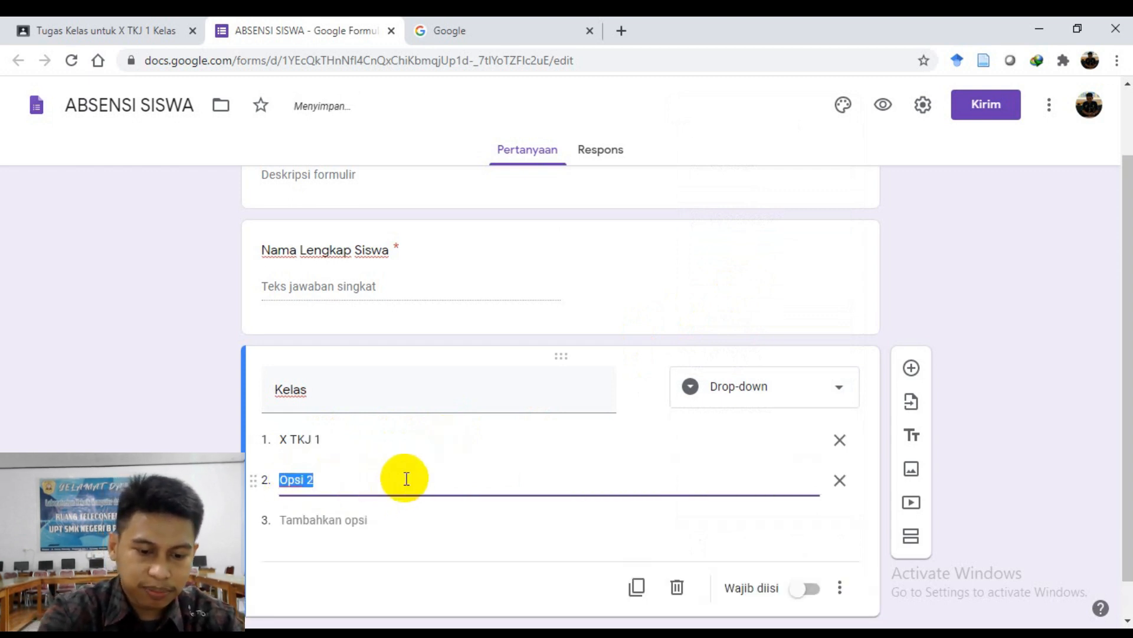
type("X TKJ 2")
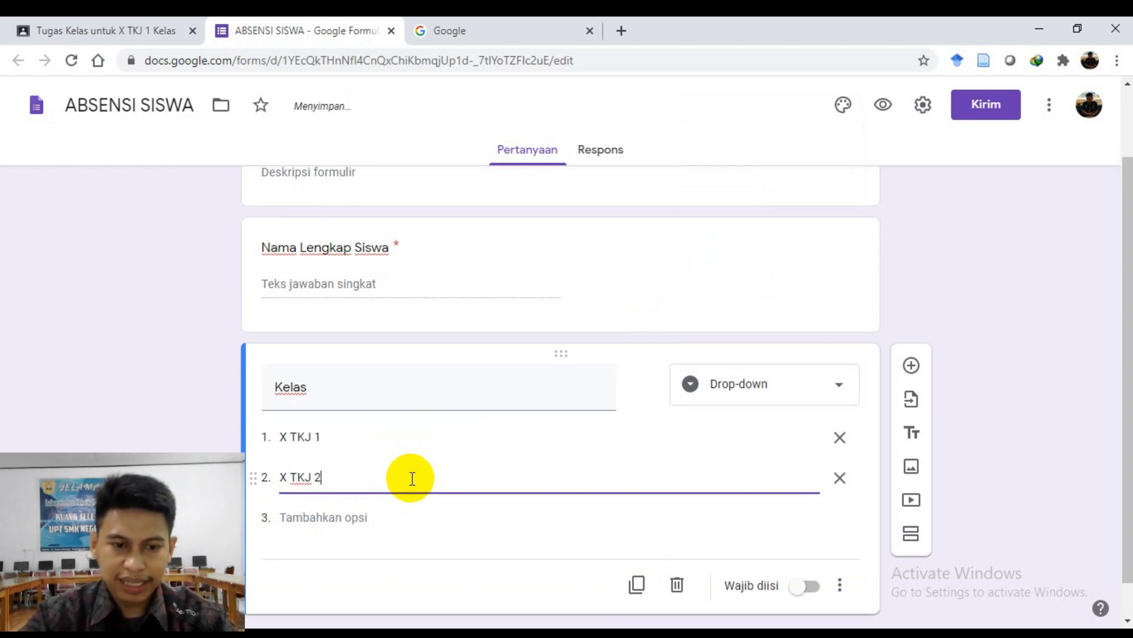
scroll(425, 476, "down", 1)
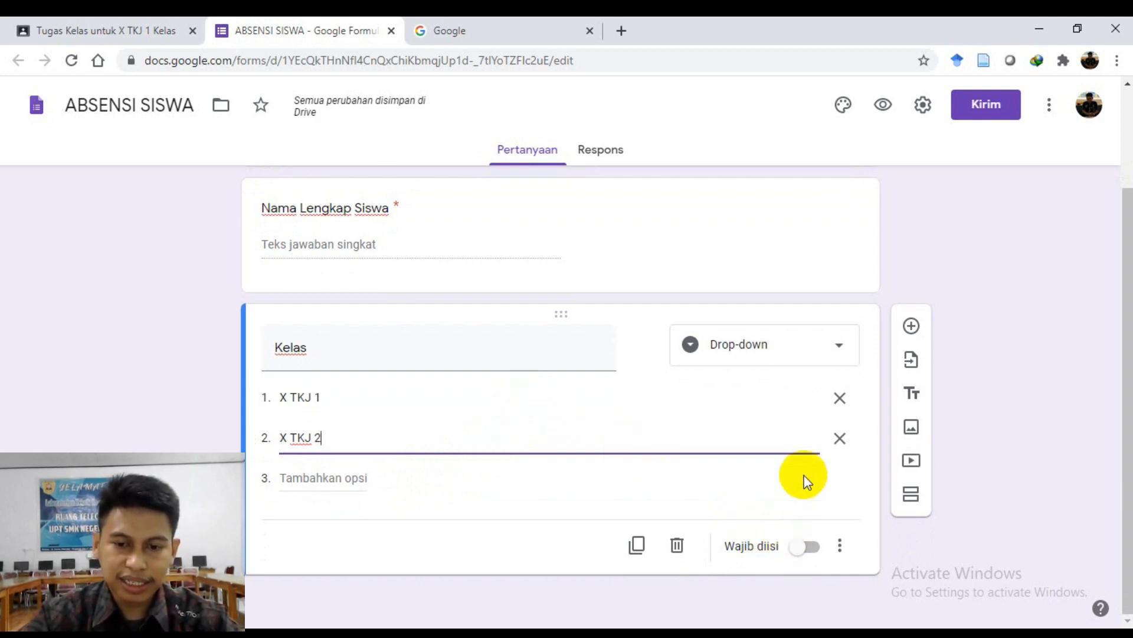
left_click(814, 550)
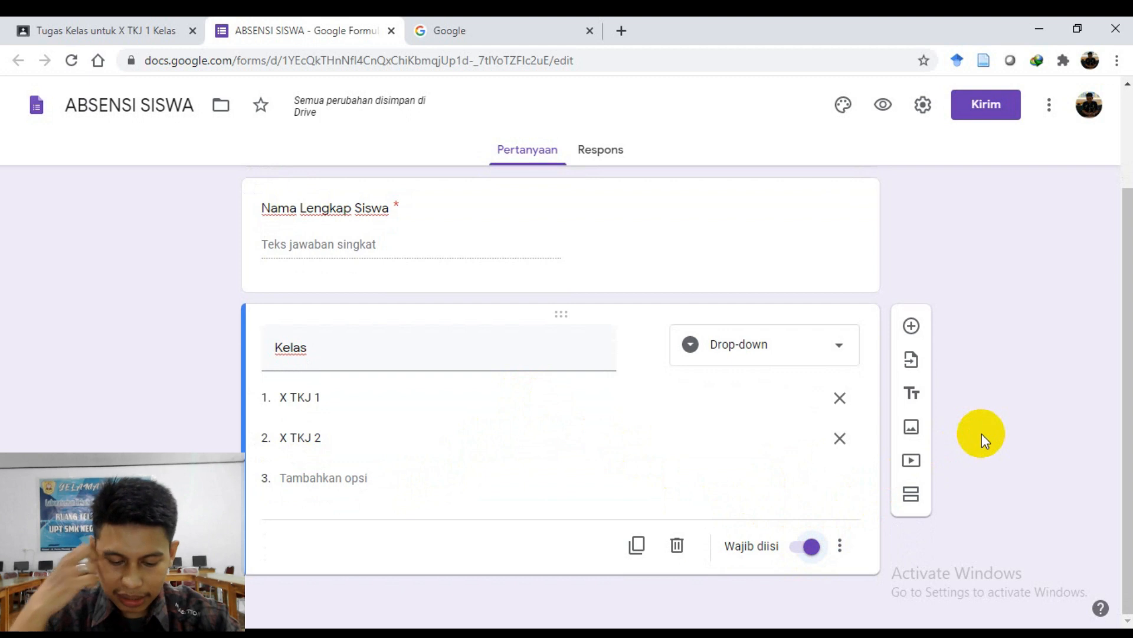
Add a third question titled "Keterangan" below the Kelas question.
left_click(911, 326)
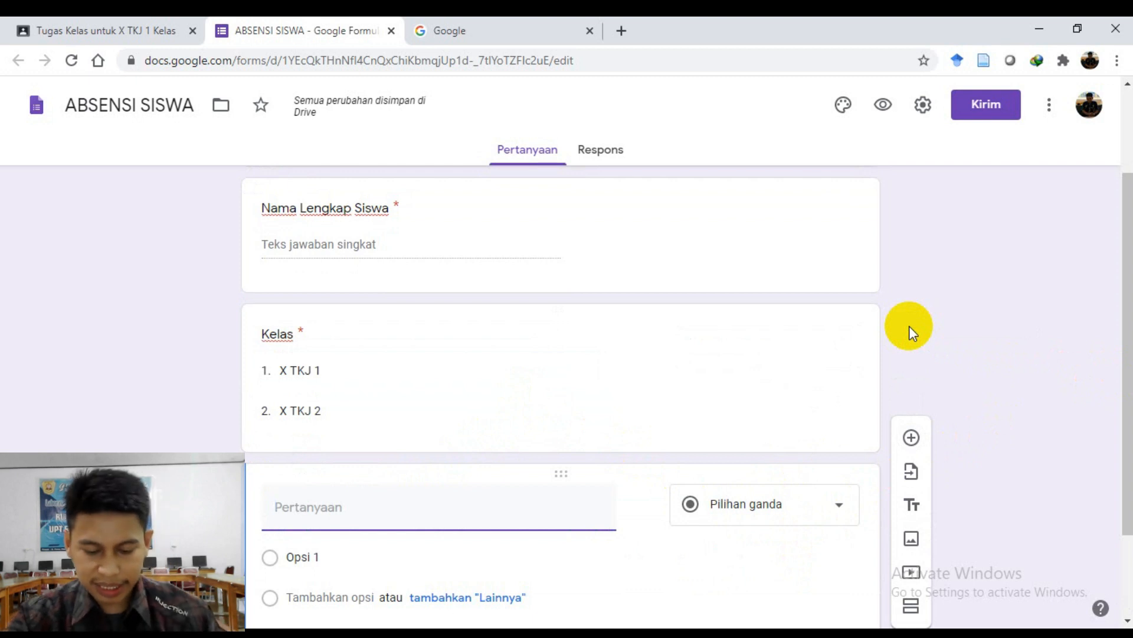
type("Keterangan")
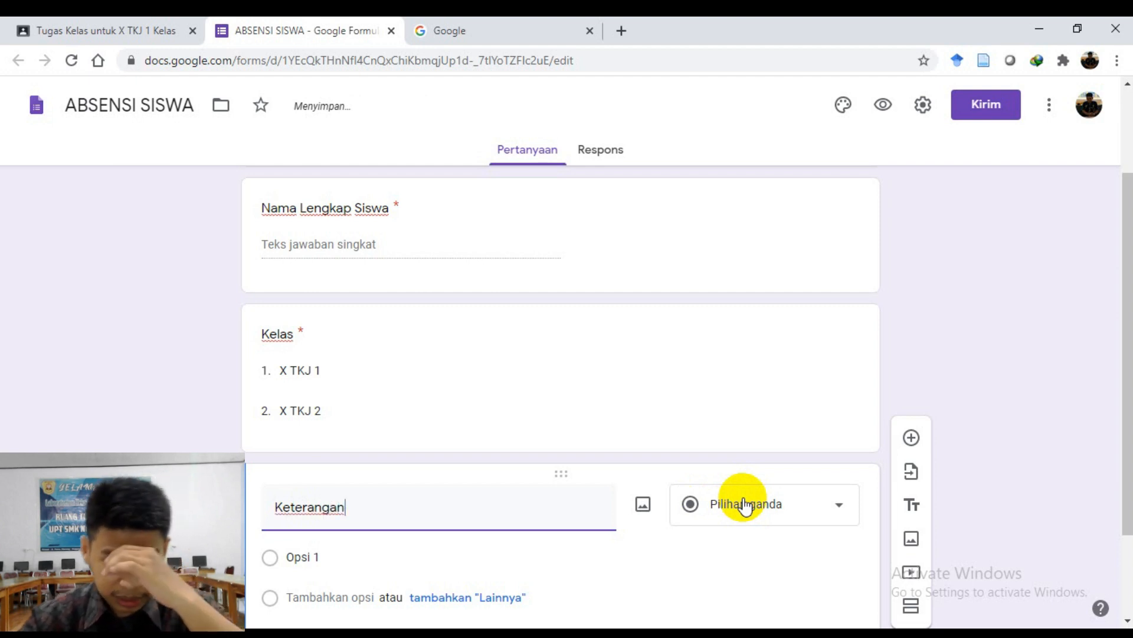
scroll(752, 460, "down", 2)
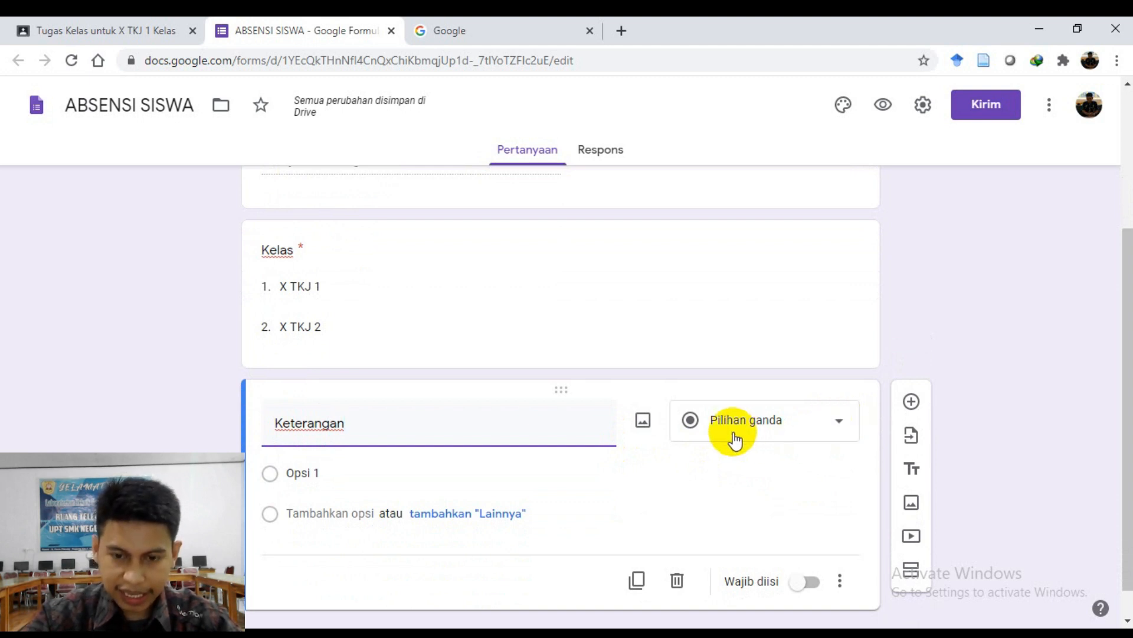
Give the Keterangan question the options "Hadir", "Izin" and "Sakit" and make it required.
left_click(327, 476)
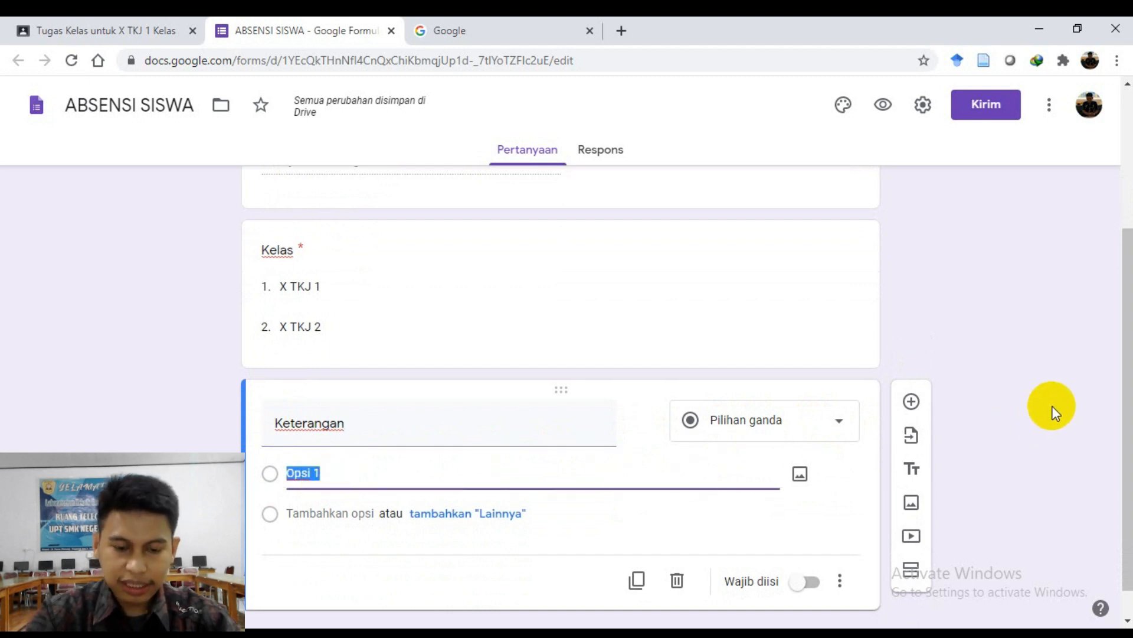
type("Hadir")
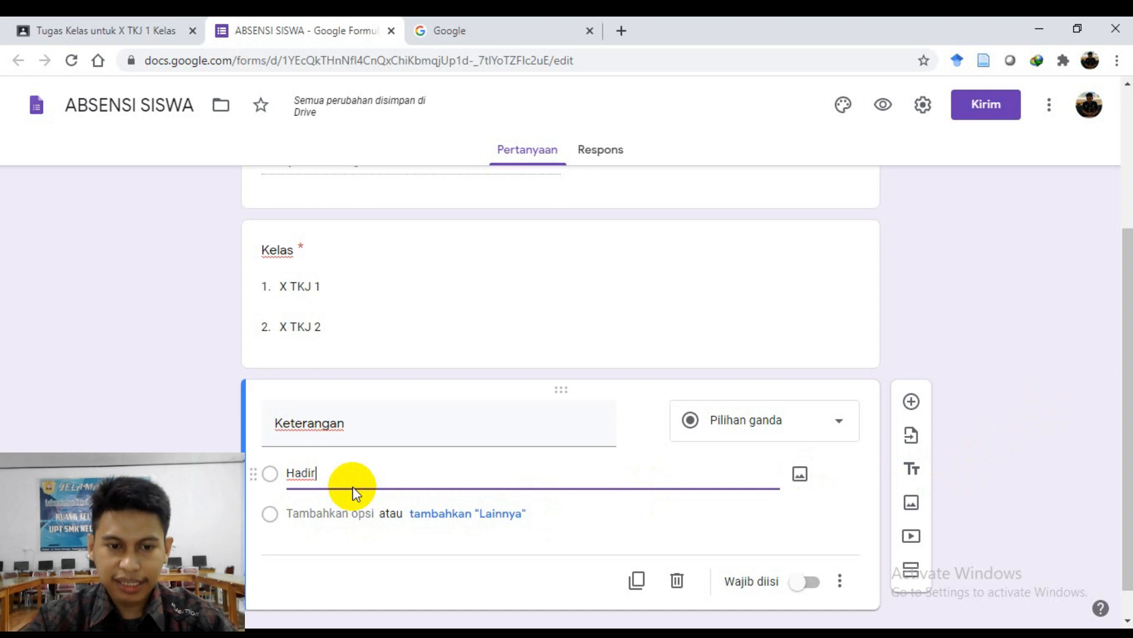
left_click(330, 513)
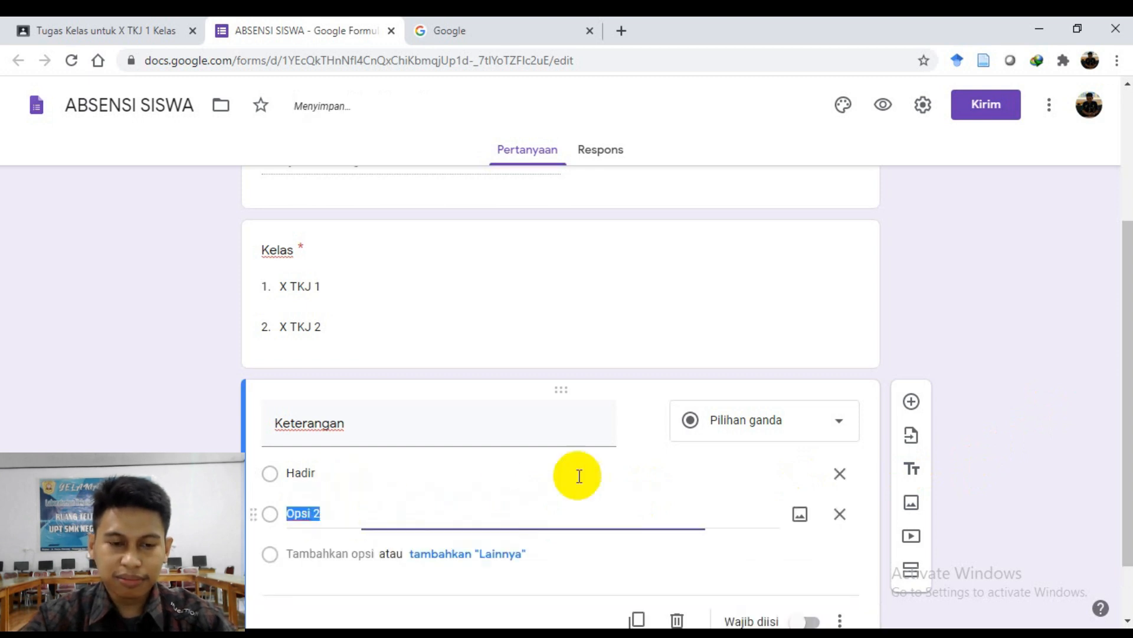
type("Izin")
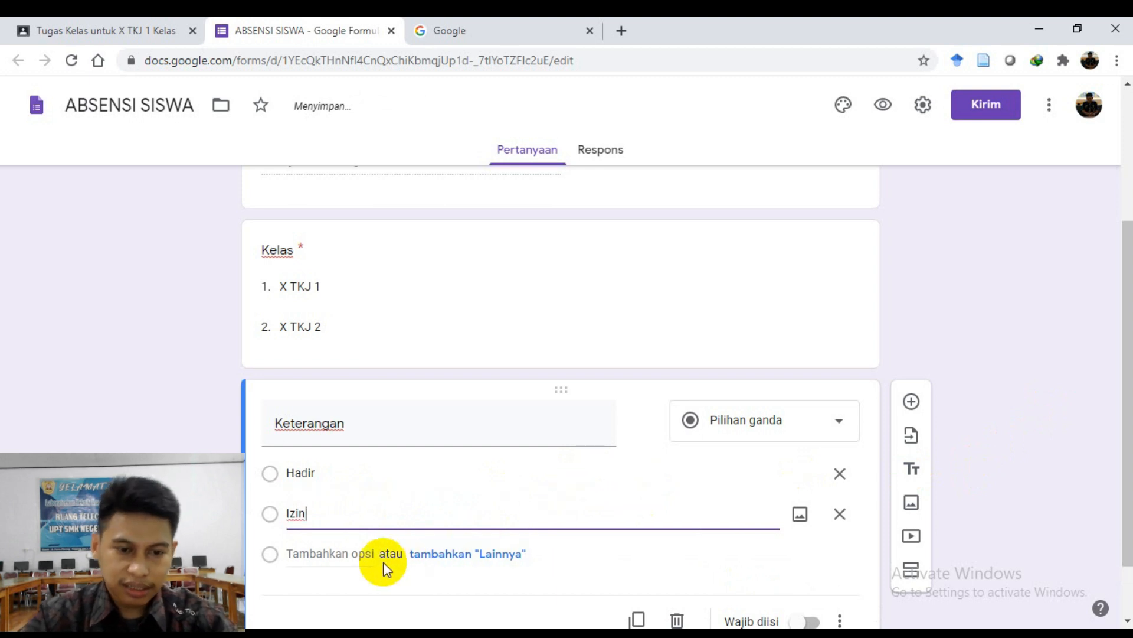
left_click(326, 555)
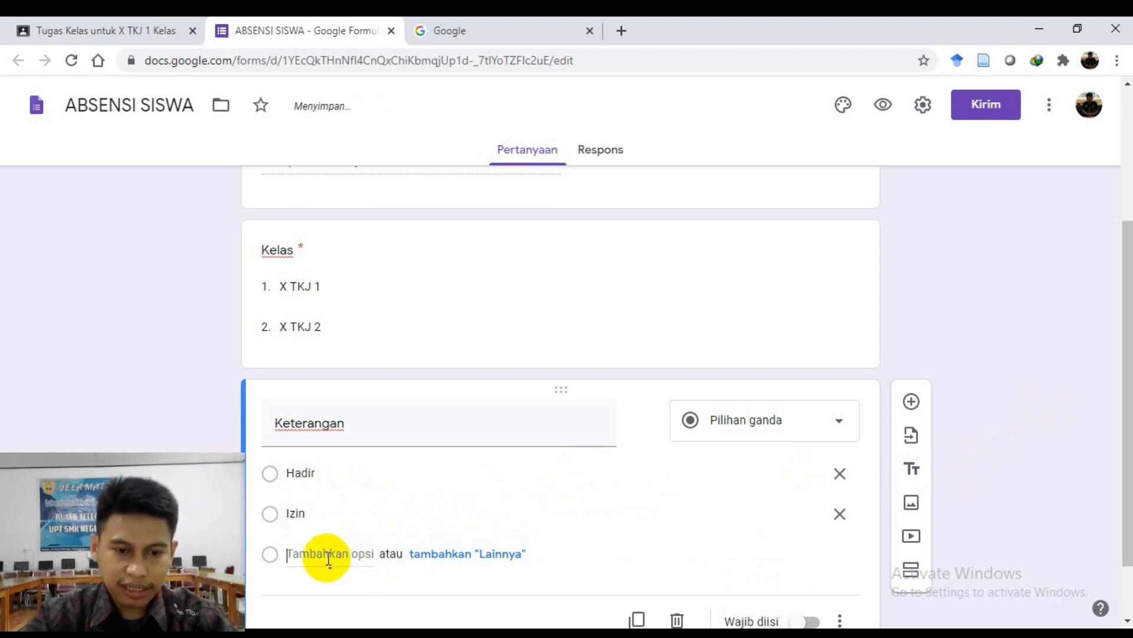
type("Sakit")
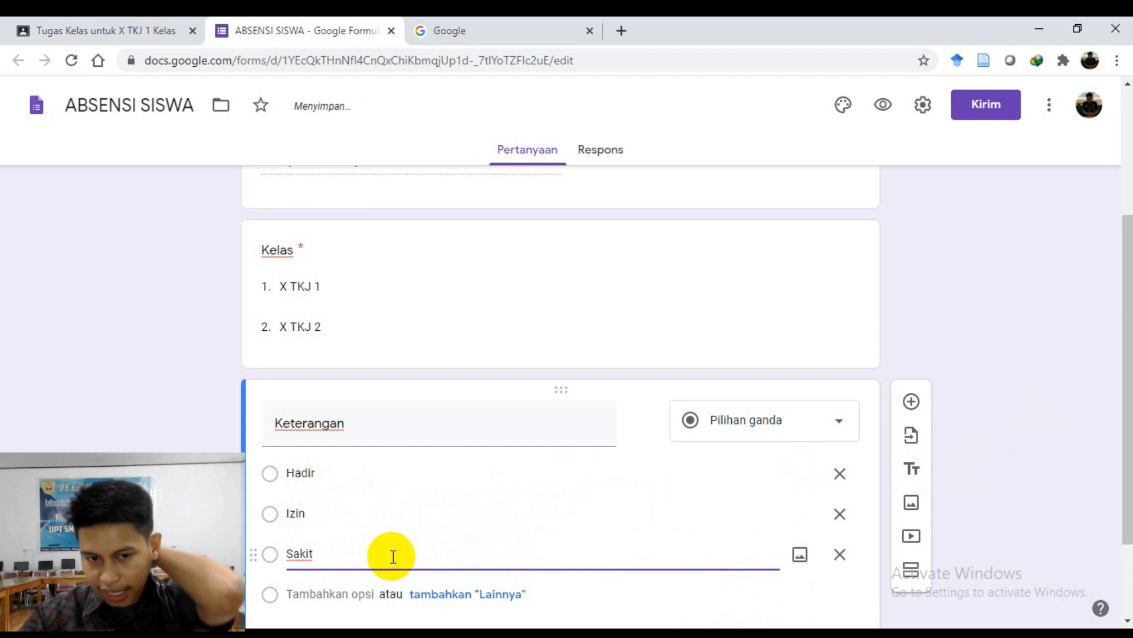
scroll(378, 557, "down", 2)
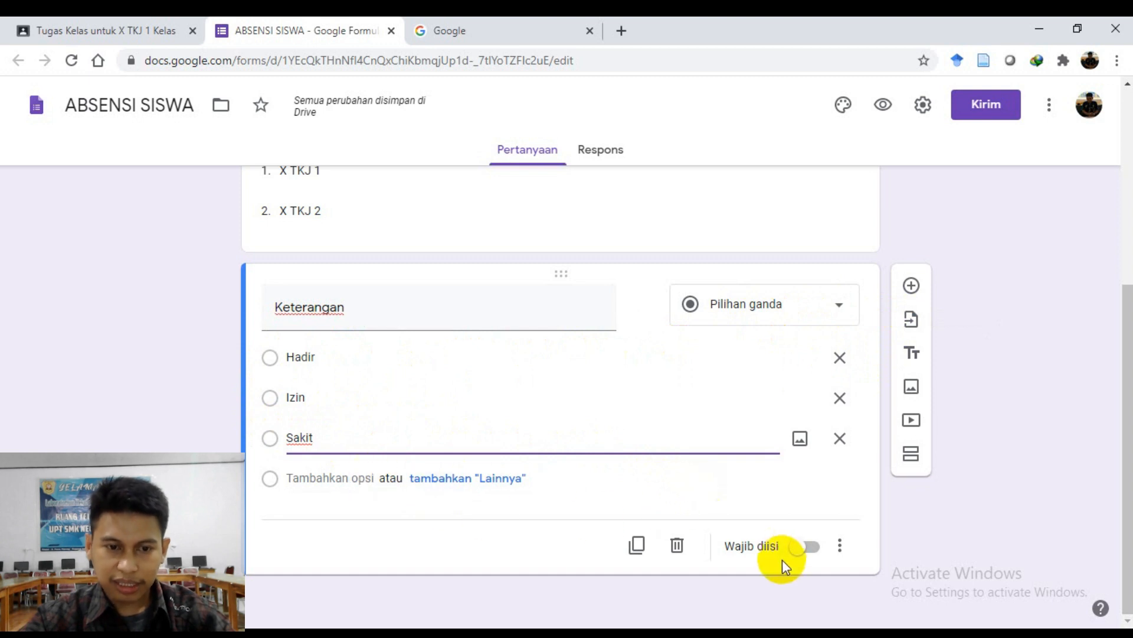
left_click(810, 555)
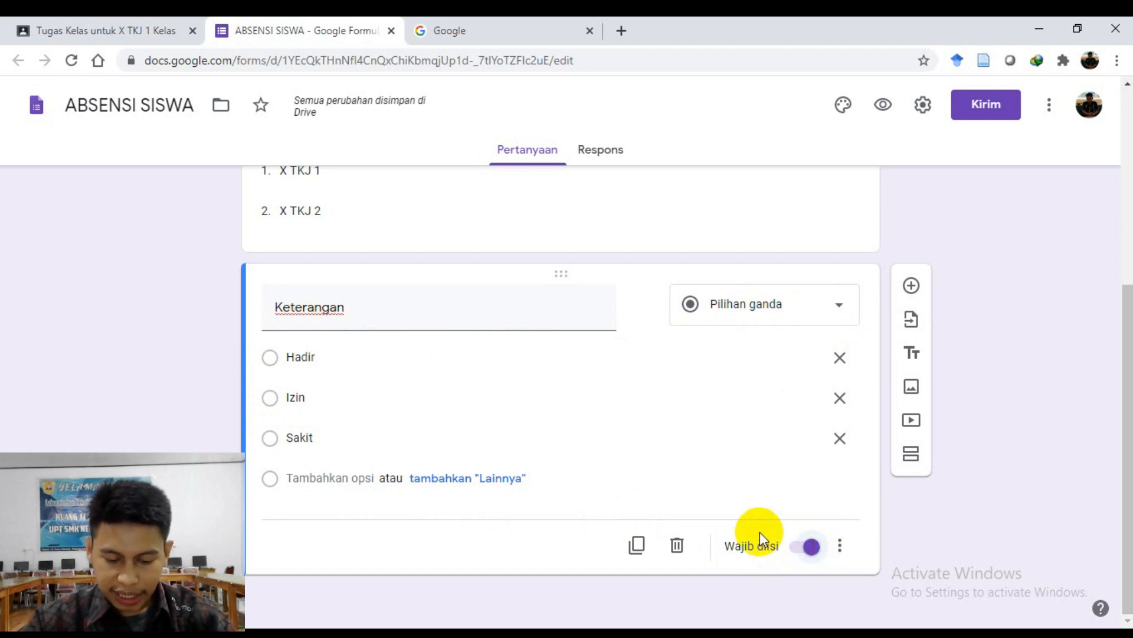
Enable "Edit setelah mengirimkan" in the form's general settings so respondents can edit after submitting.
scroll(760, 533, "up", 5)
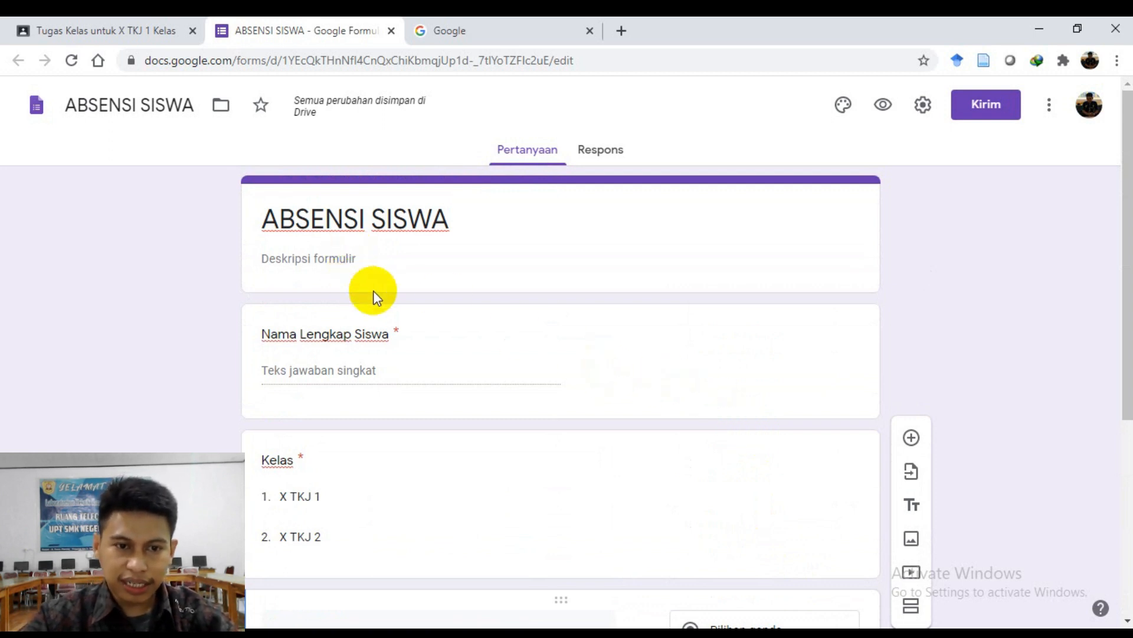
scroll(421, 347, "down", 2)
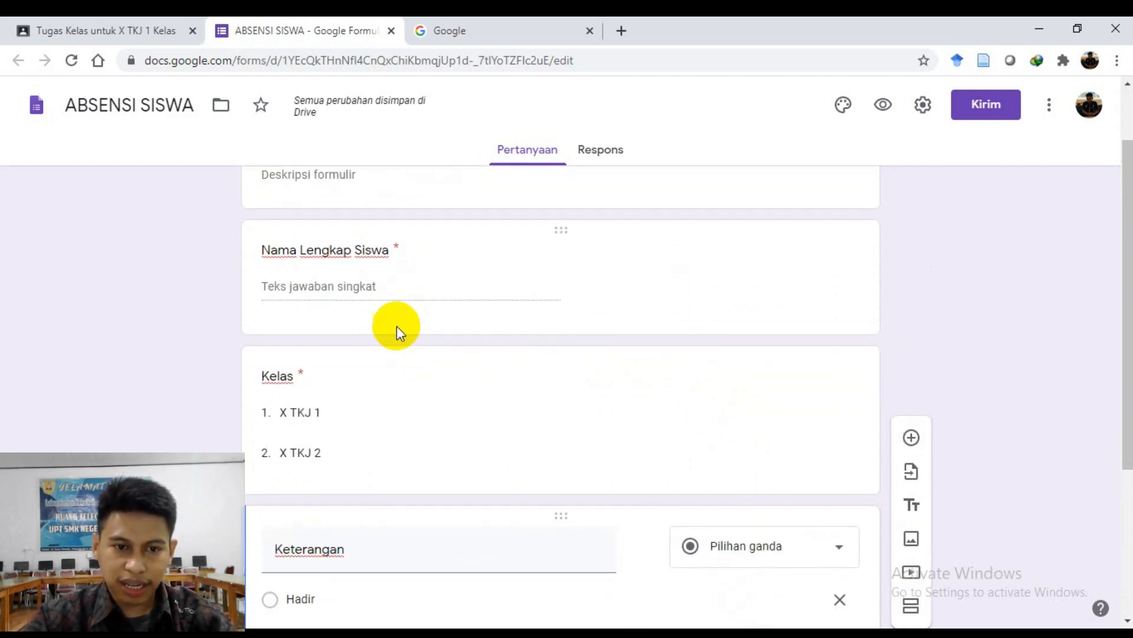
scroll(396, 328, "down", 3)
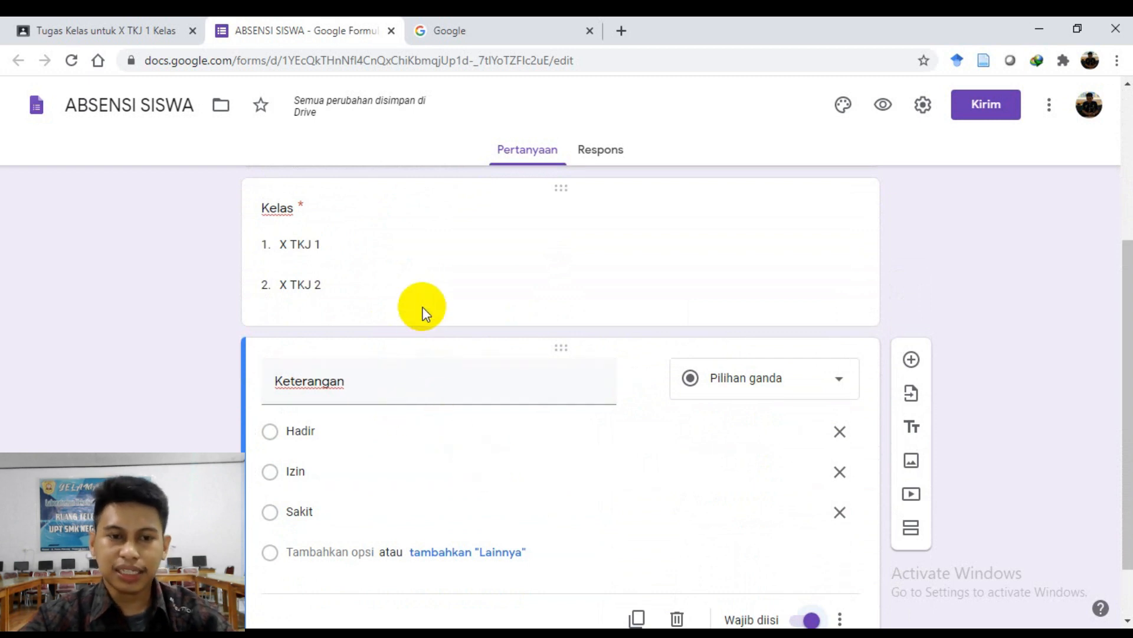
scroll(423, 303, "up", 4)
scroll(423, 301, "down", 5)
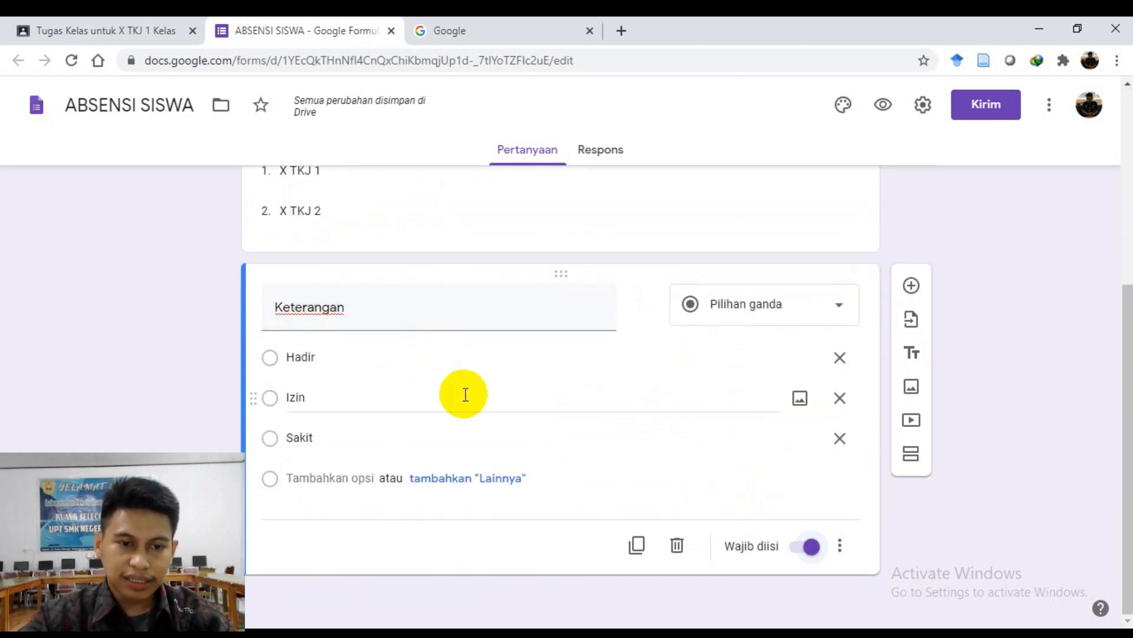
scroll(463, 392, "up", 5)
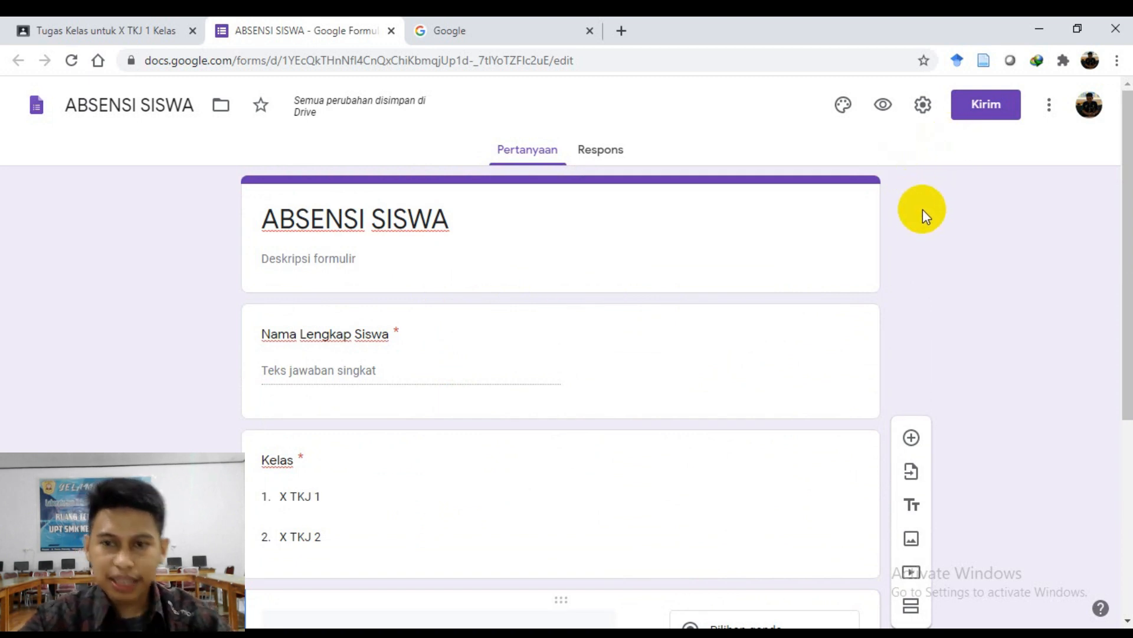
left_click(923, 106)
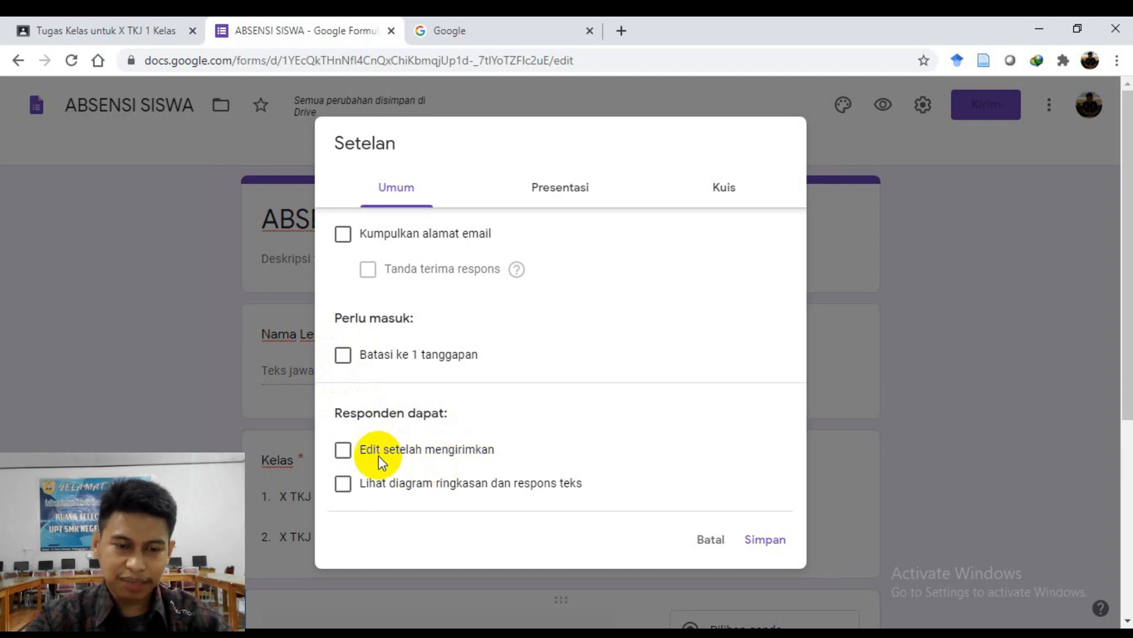
left_click(343, 453)
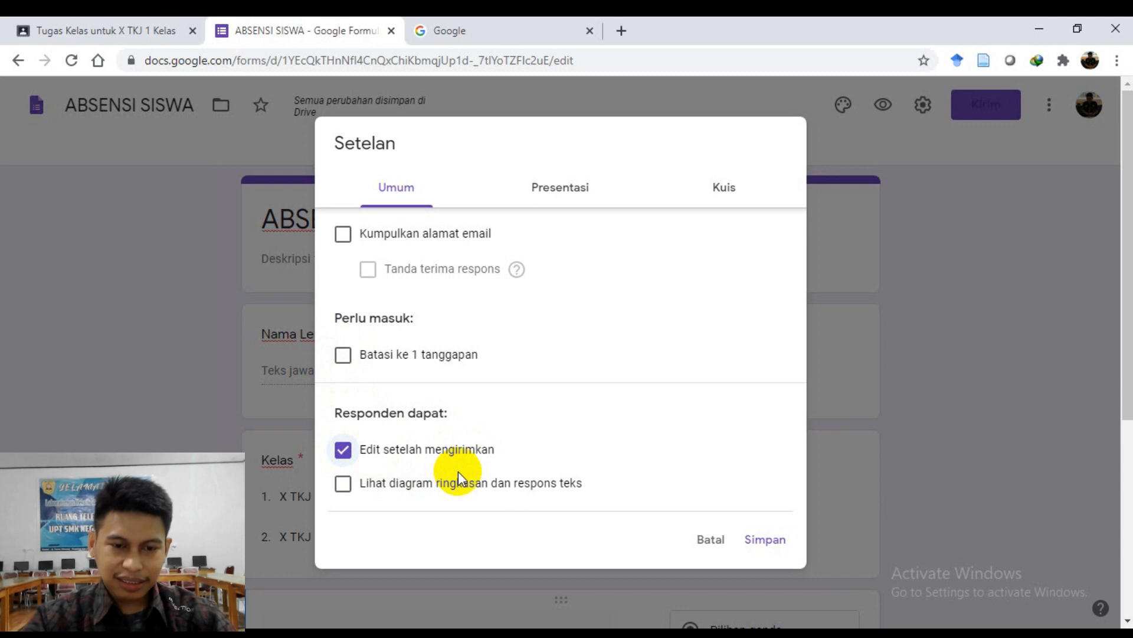
left_click(343, 450)
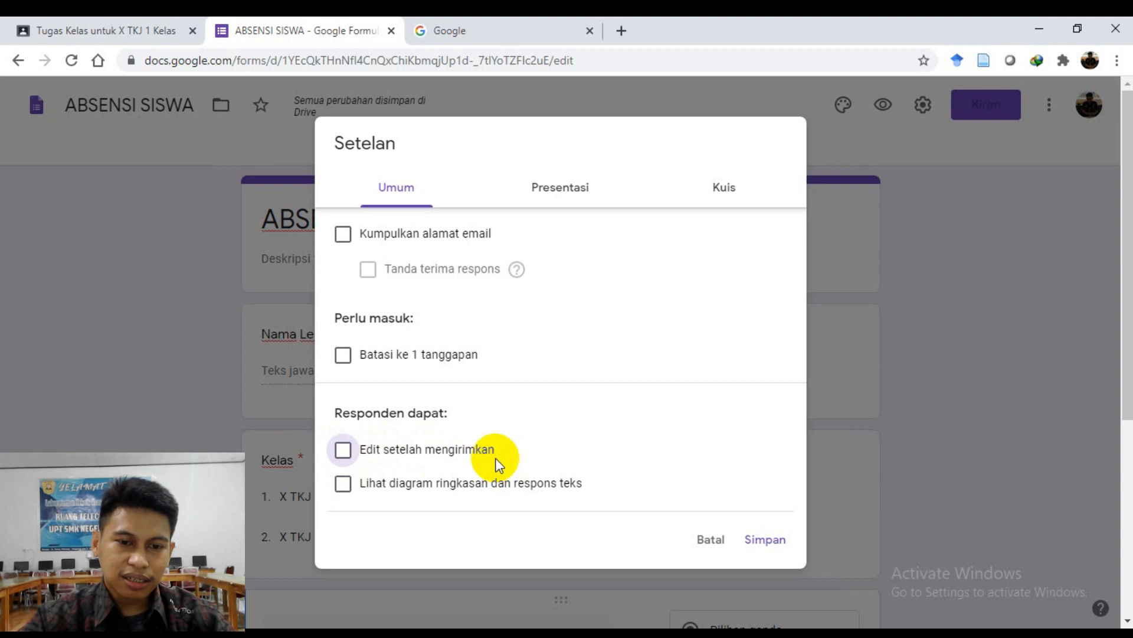
left_click(343, 451)
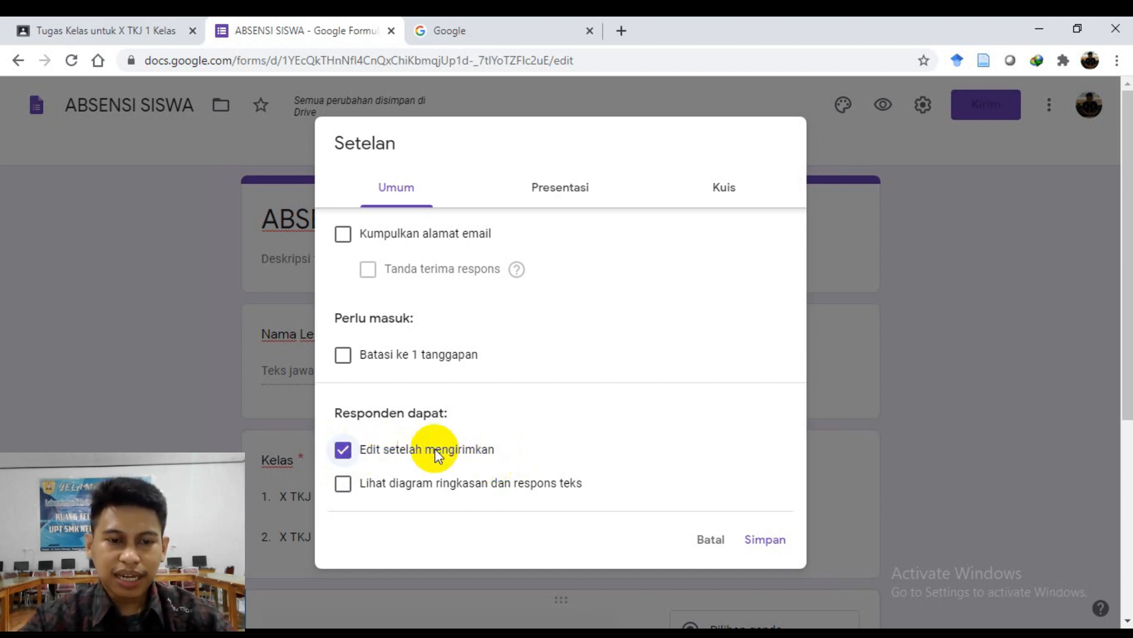
Disable the link for submitting another response, set the confirmation message to "Terima Kasih telah melakukan Absen", and save the settings.
left_click(561, 194)
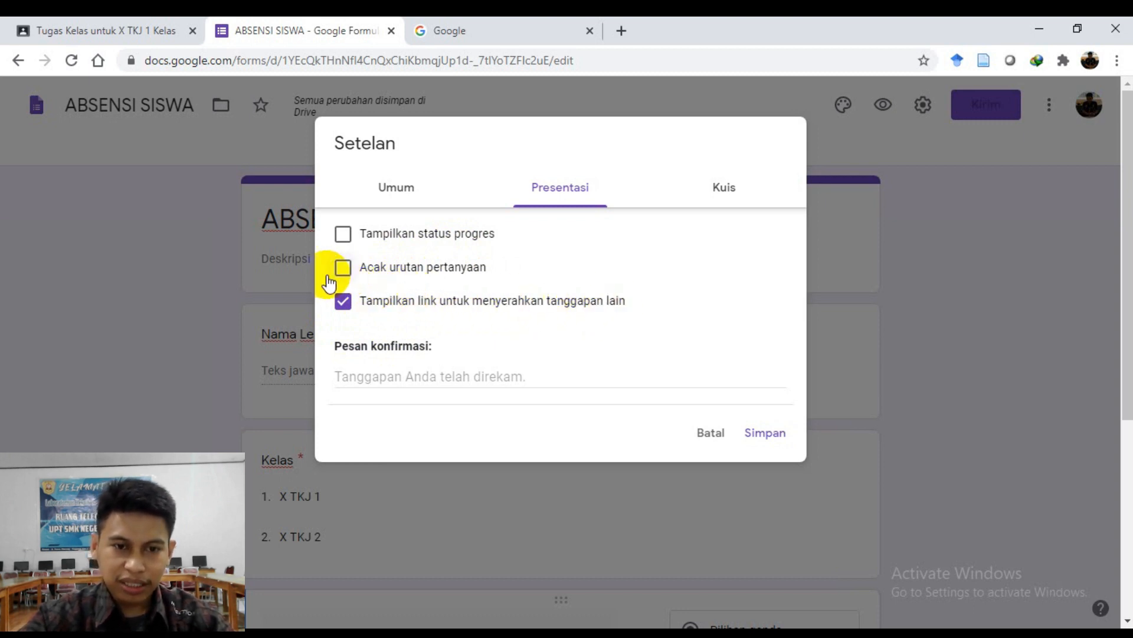
left_click(343, 303)
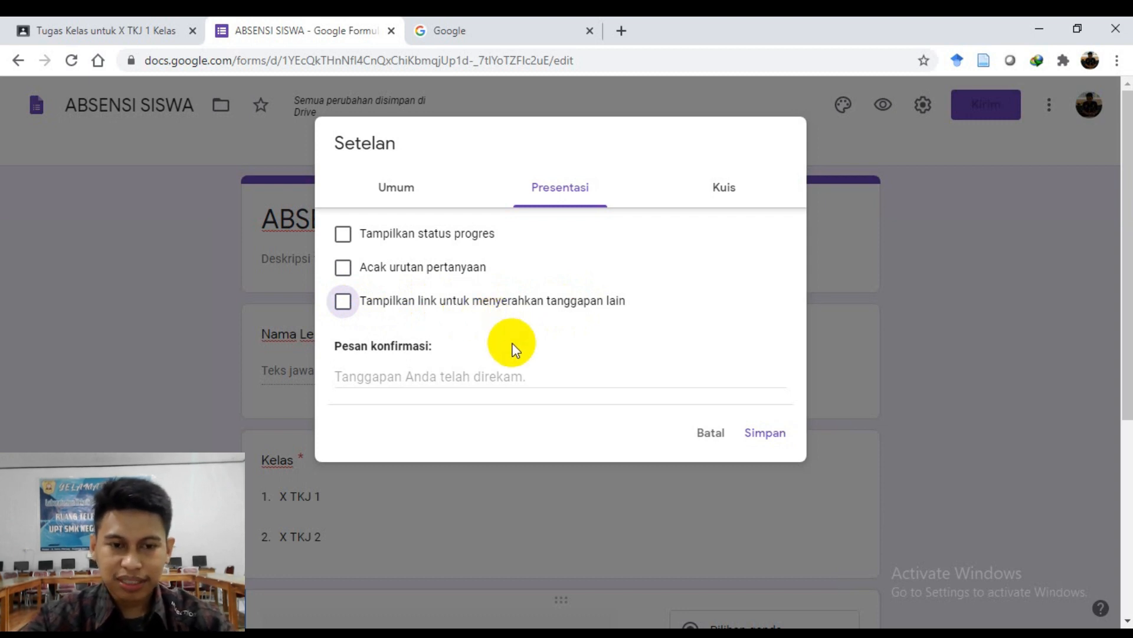
left_click(440, 378)
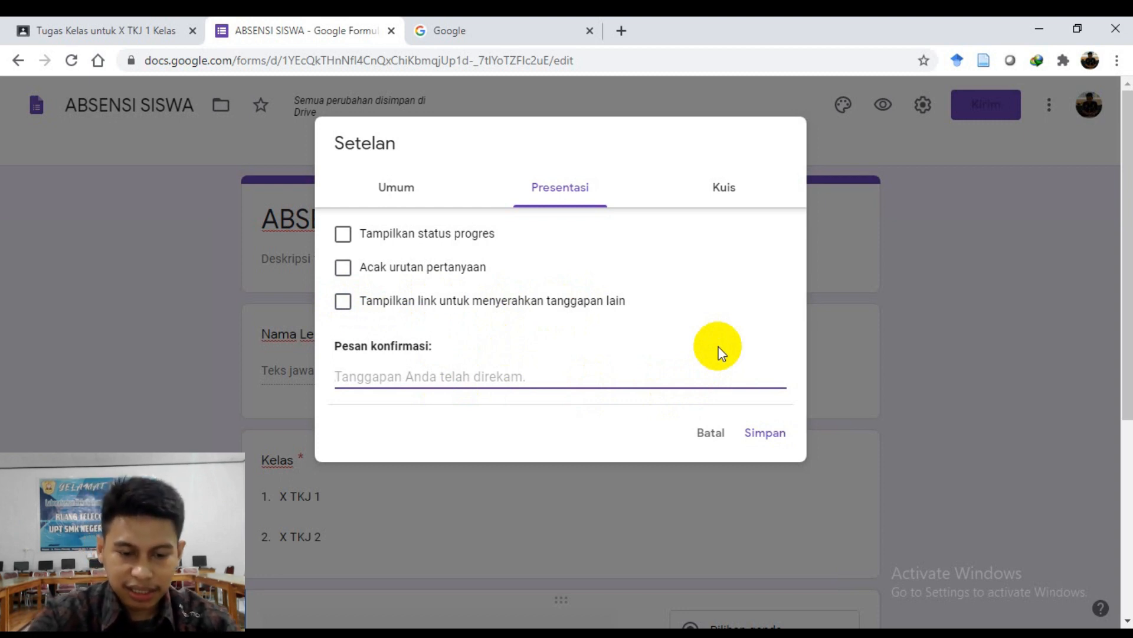
type("Terima Kasih t")
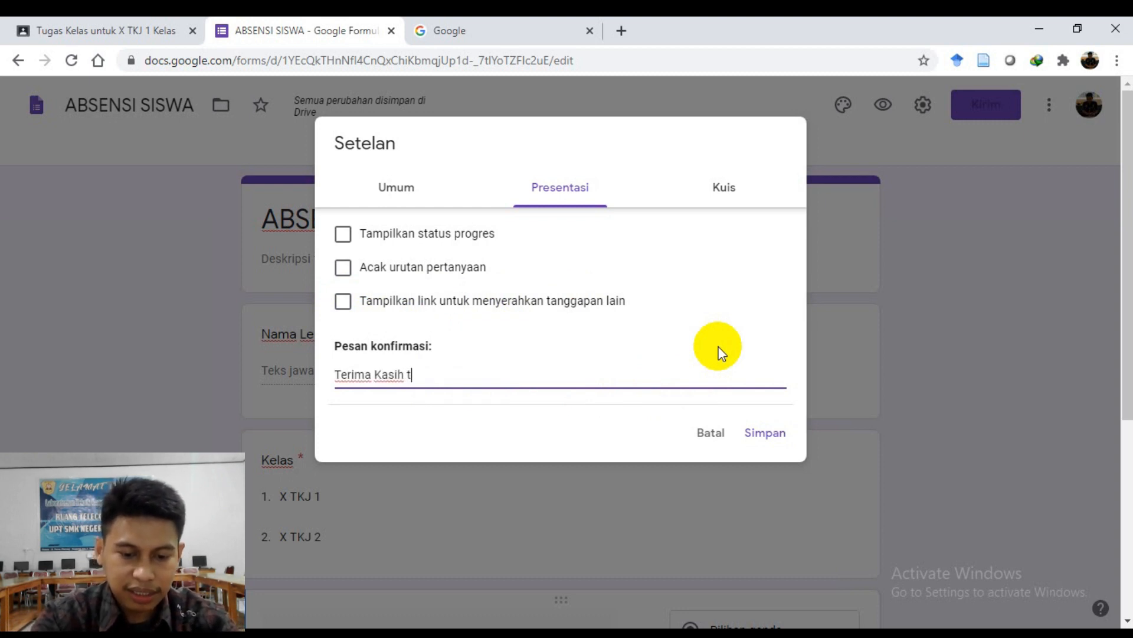
type("elah me")
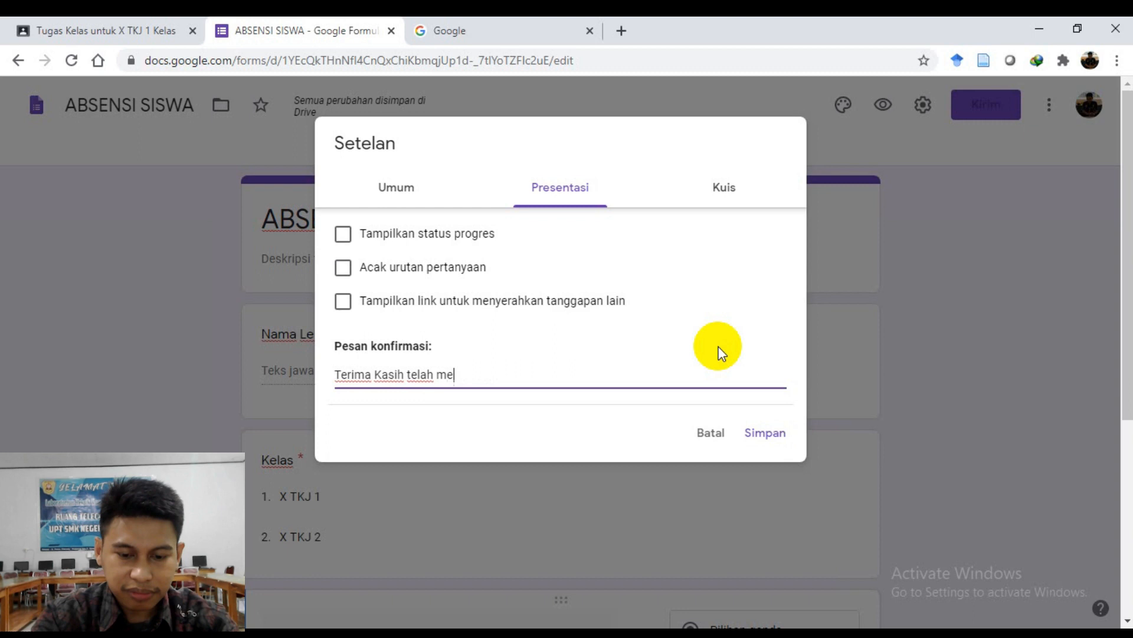
type("lakukan Absen")
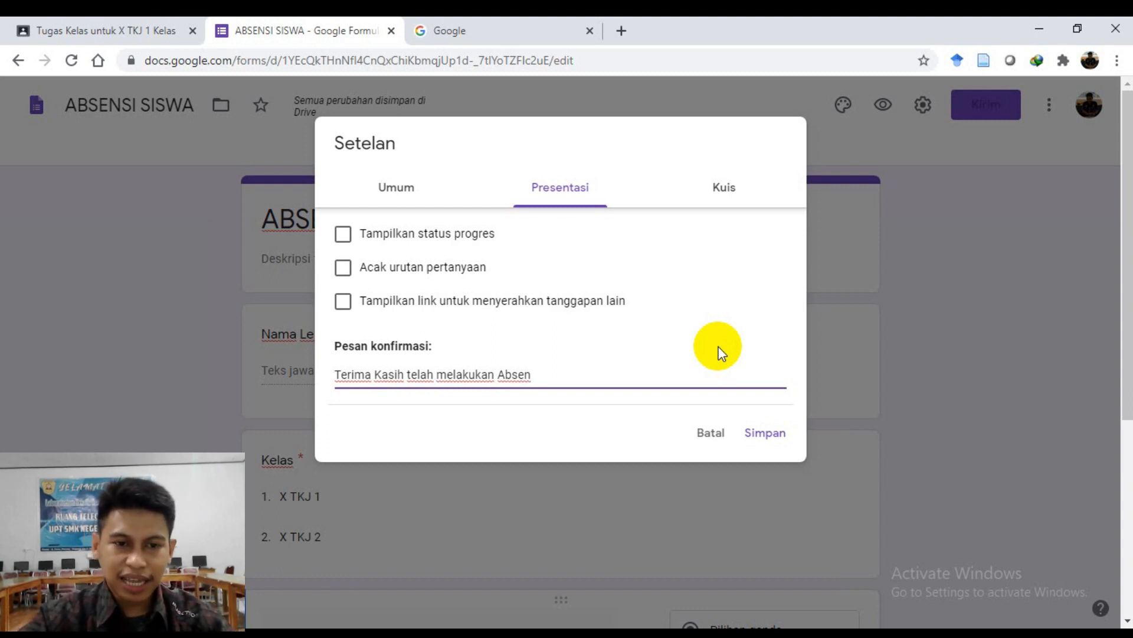
left_click(725, 190)
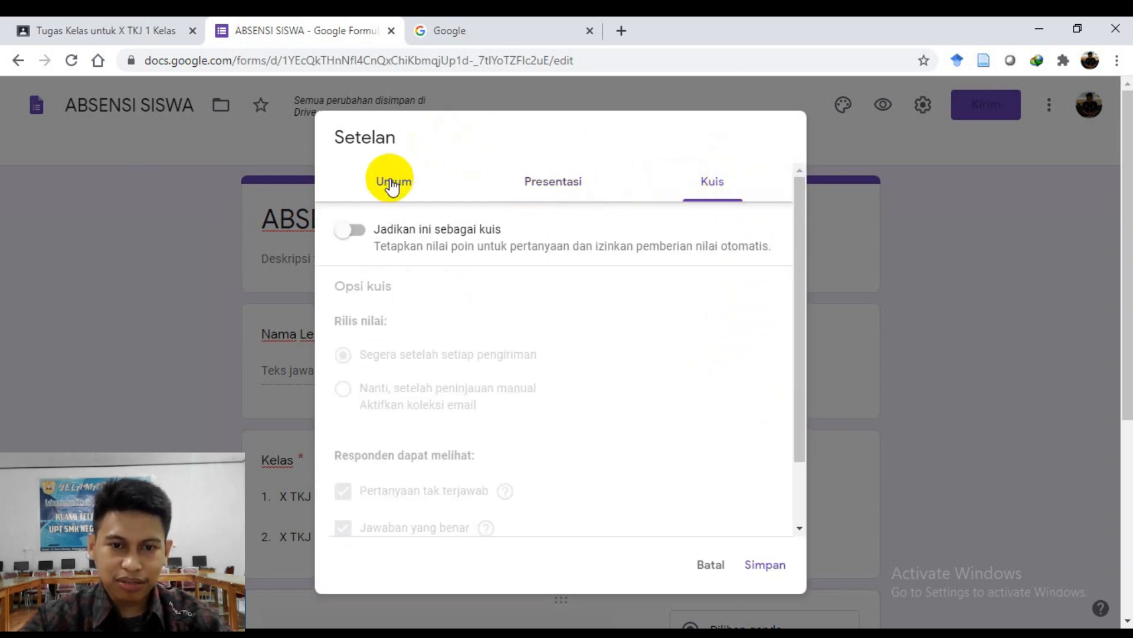
left_click(778, 564)
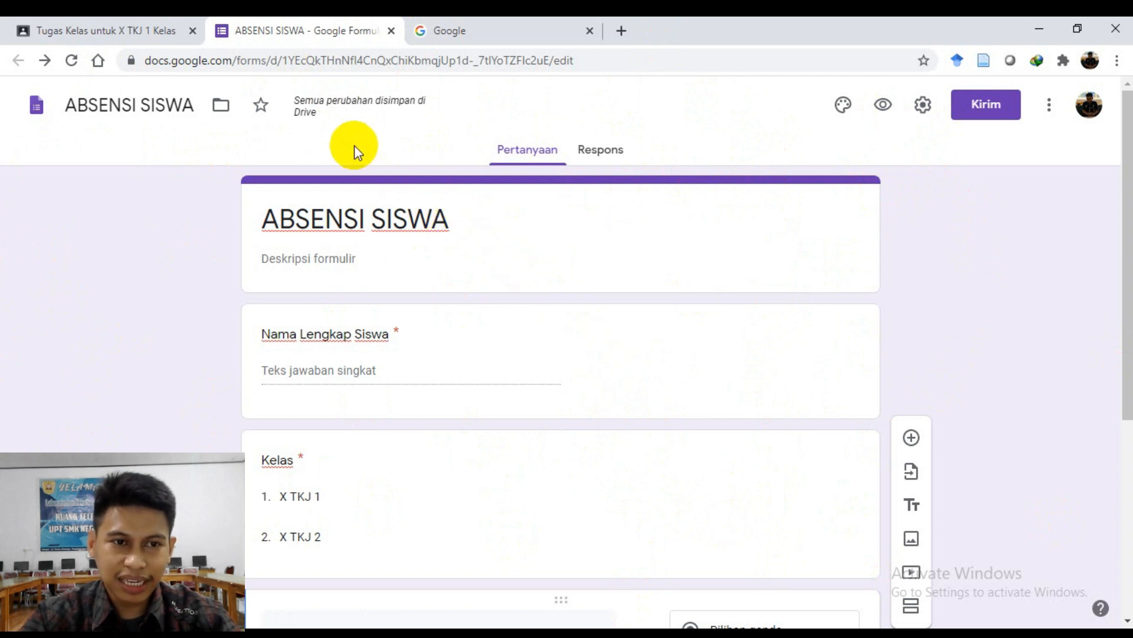
Close the ABSENSI SISWA form and return to the "Absensi Online Siswa" material in Google Classroom.
left_click(111, 30)
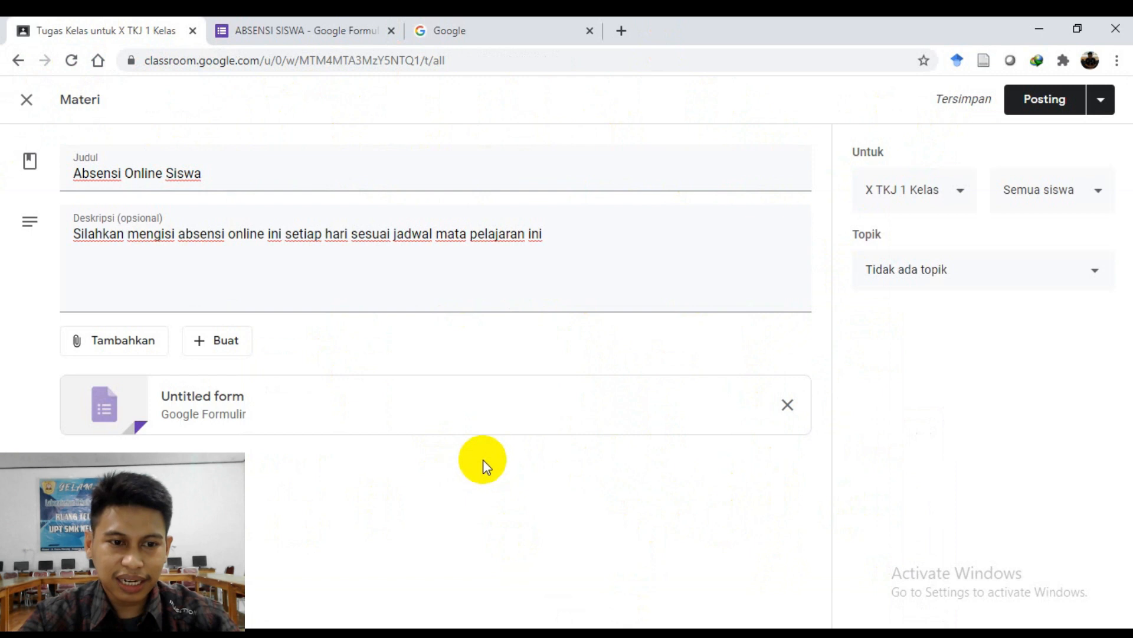
left_click(301, 30)
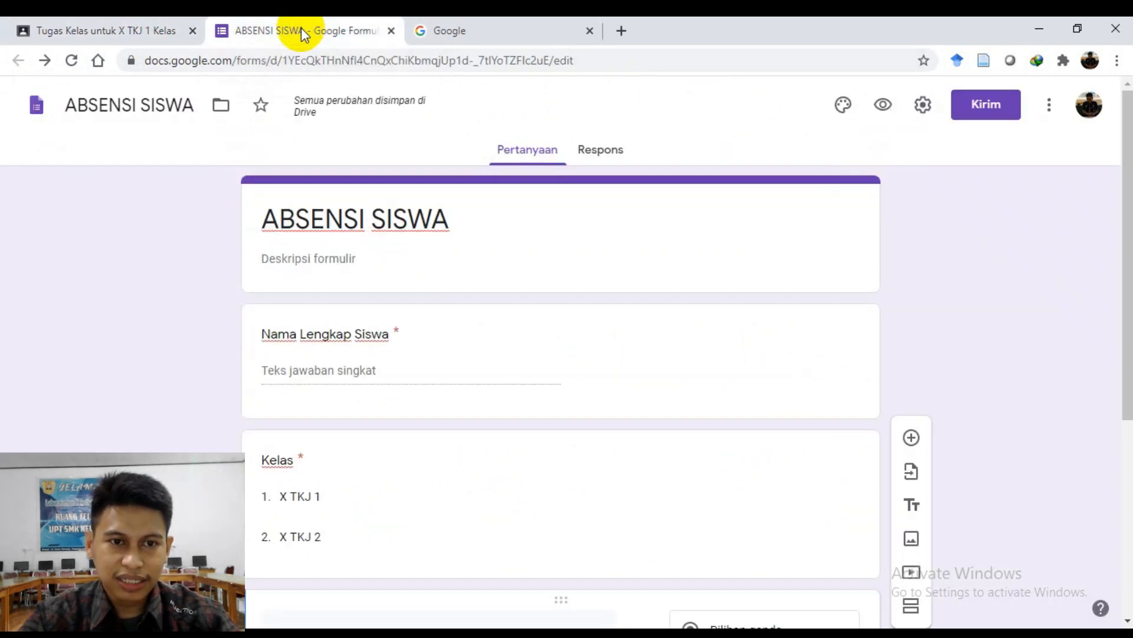
left_click(391, 31)
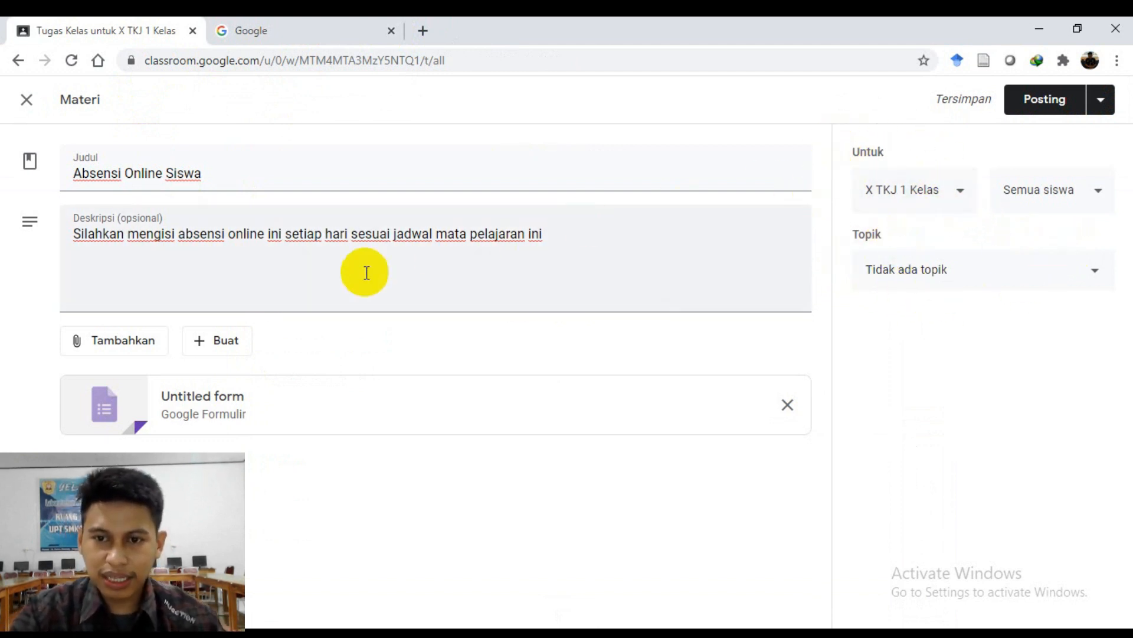
Add the X TKJ 2 class as a recipient of the material alongside X TKJ 1.
left_click(963, 194)
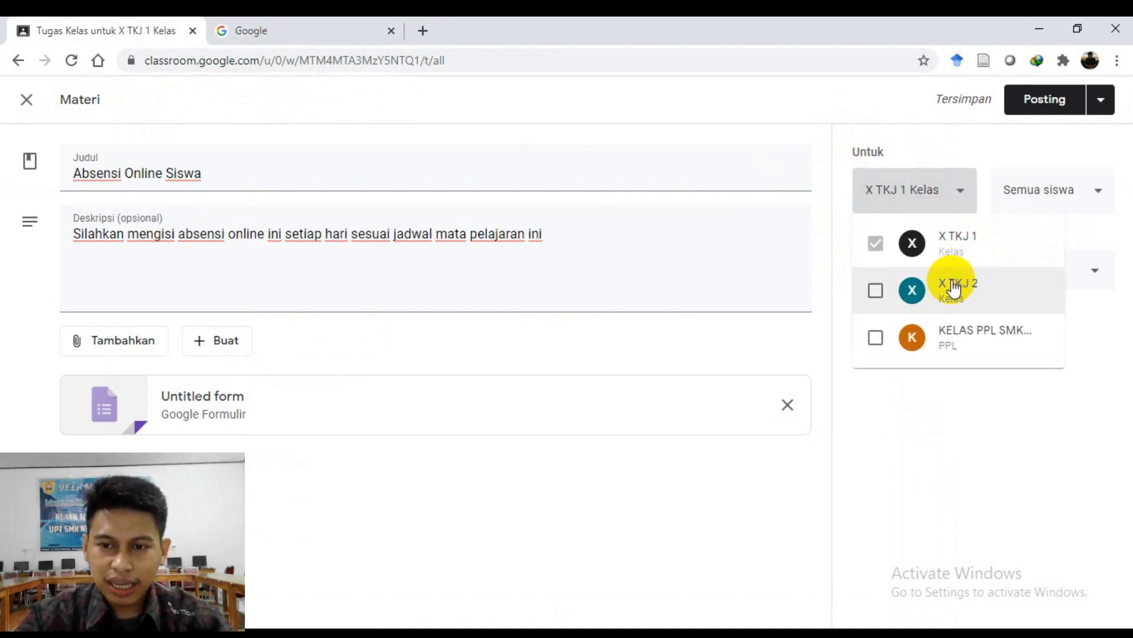
left_click(876, 292)
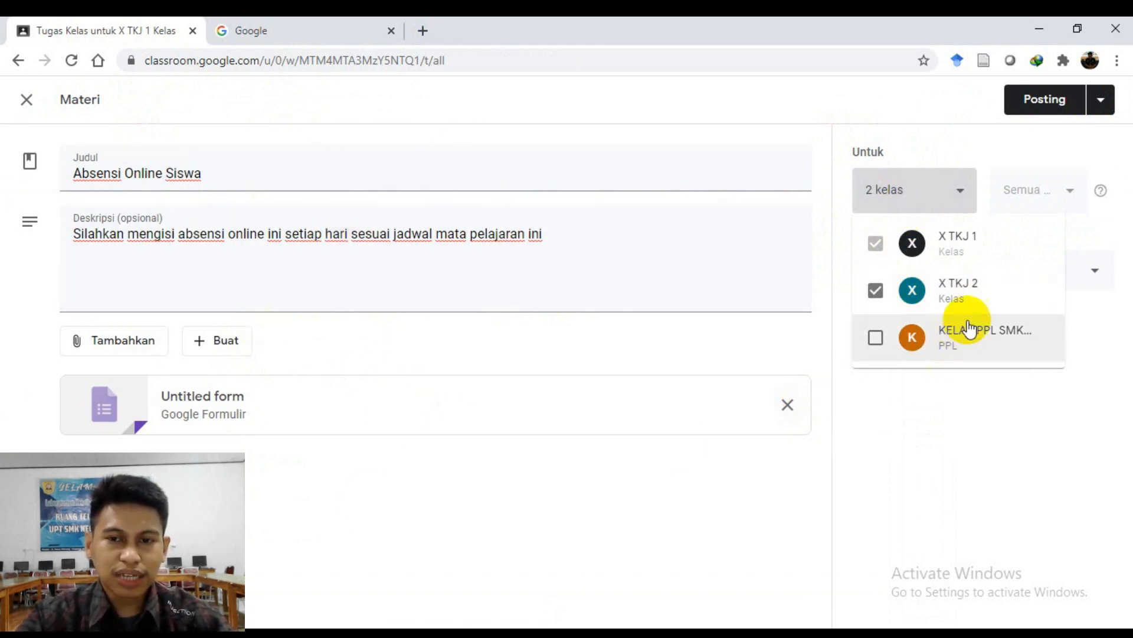
left_click(1067, 193)
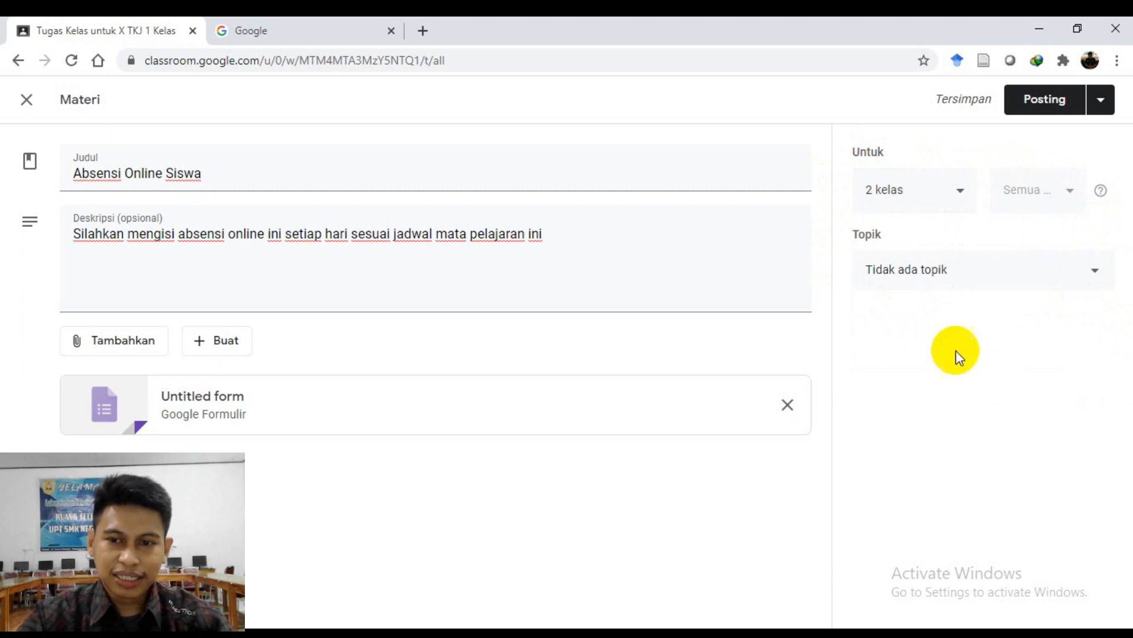
Assign the "Absensi Online Siswa" material to the ABSENSI topic and post it to both classes.
left_click(1091, 277)
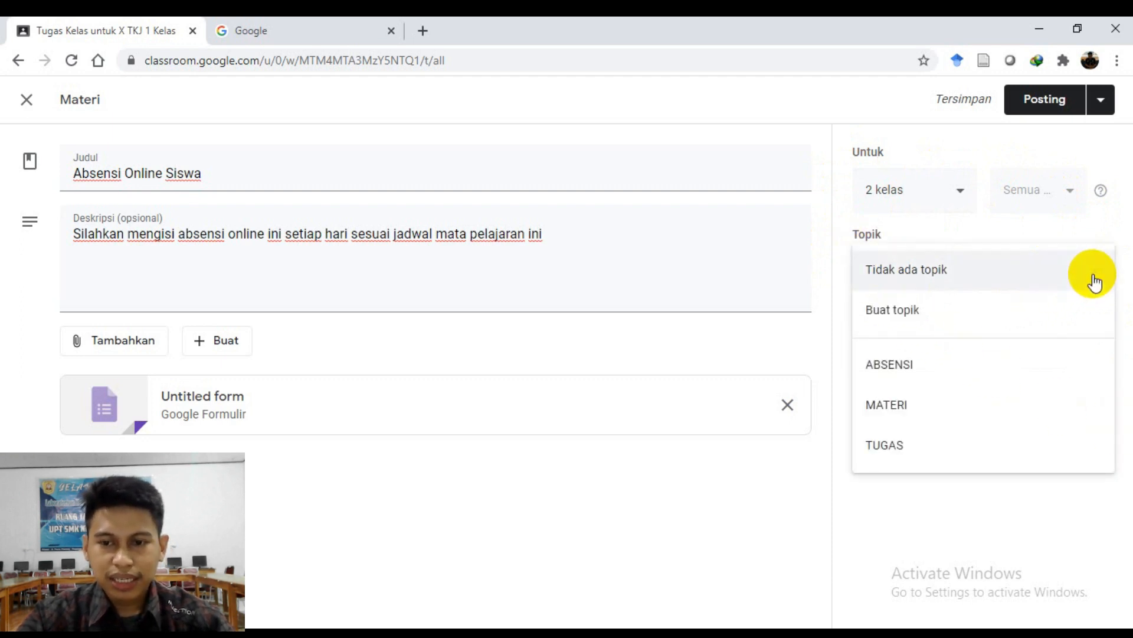
left_click(902, 370)
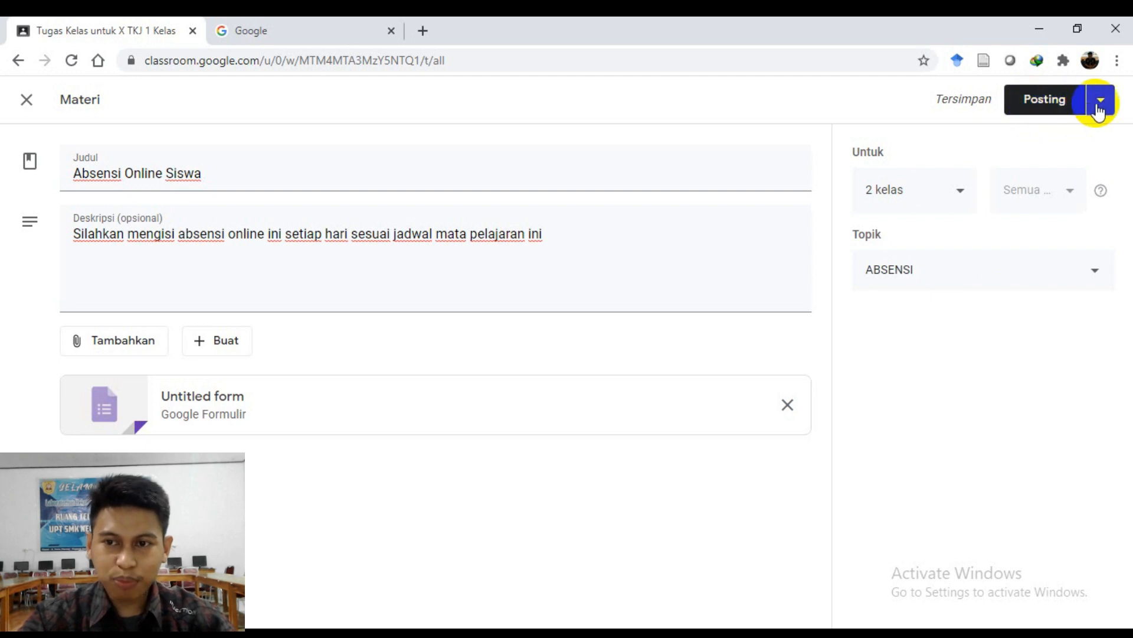
left_click(1099, 106)
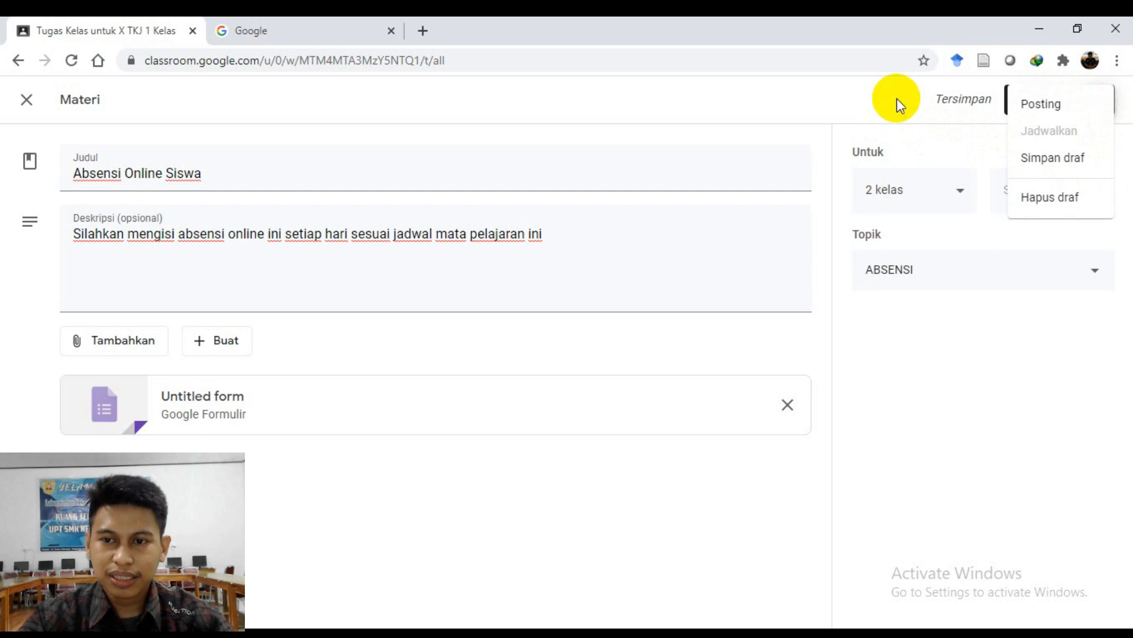
left_click(1043, 106)
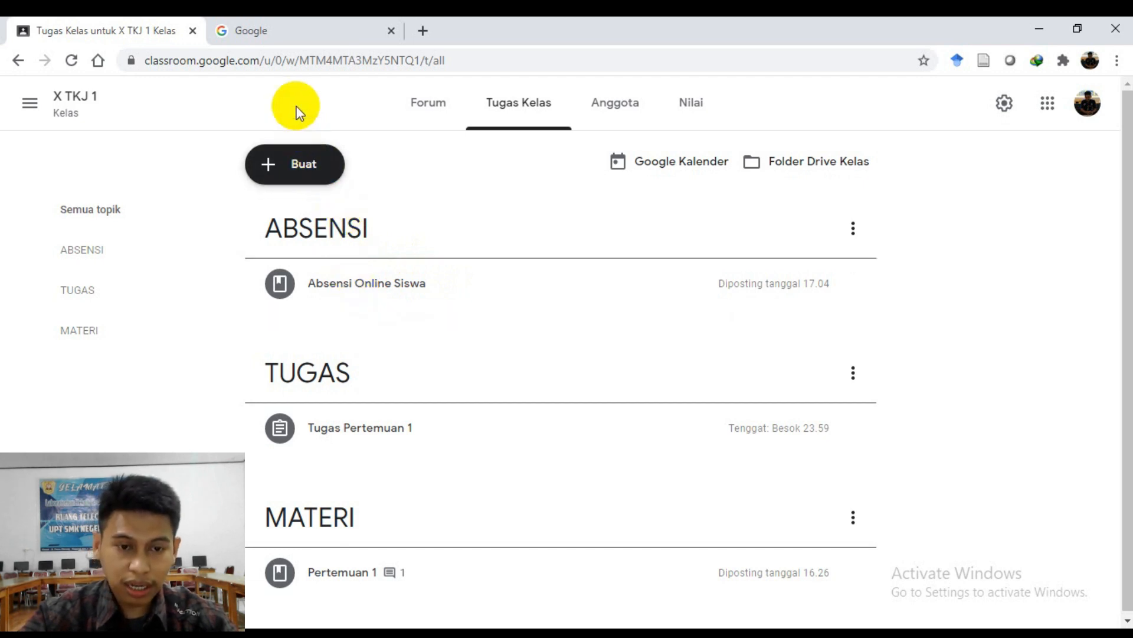
Switch to the student account's Google page, launch Google Classroom from there, and enter the X TKJ 1 class.
left_click(289, 33)
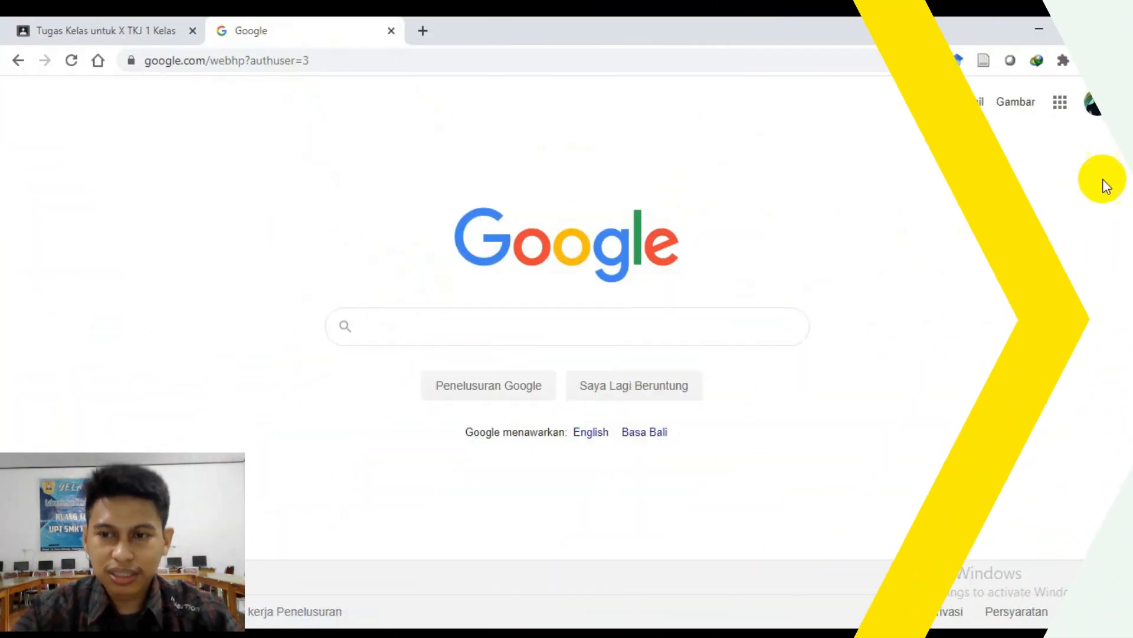
left_click(1059, 115)
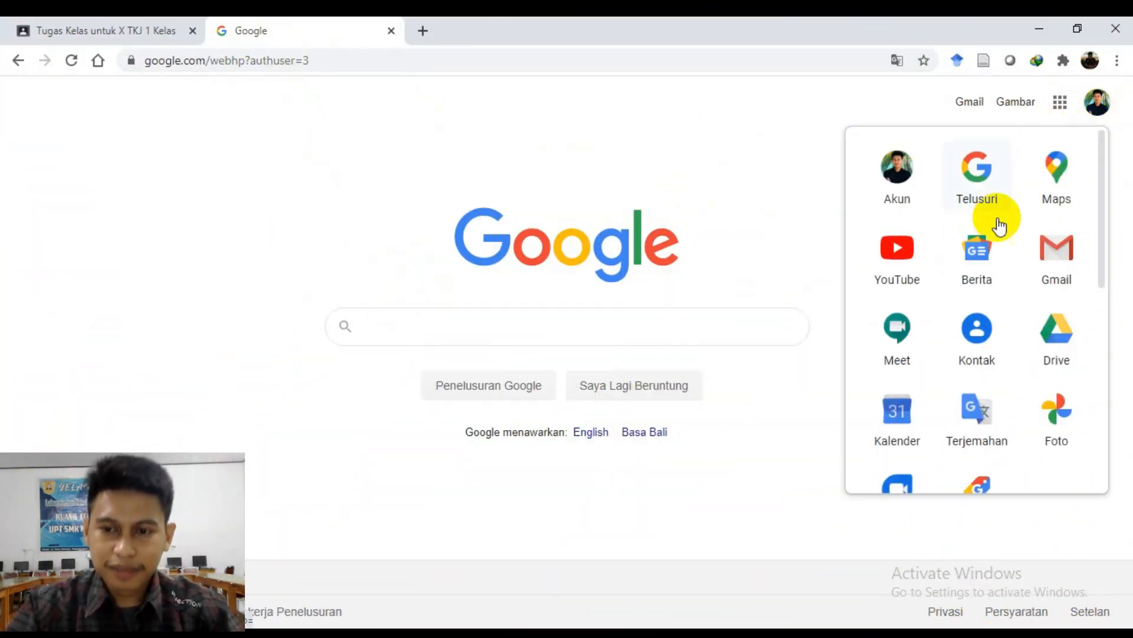
scroll(971, 324, "down", 5)
left_click(982, 426)
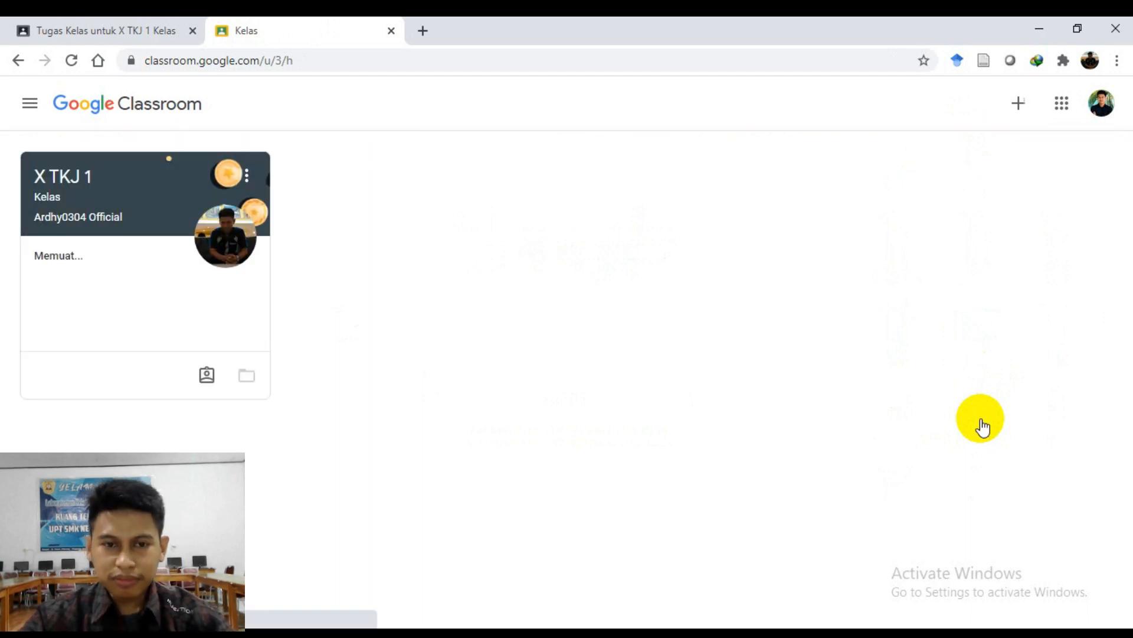
left_click(72, 190)
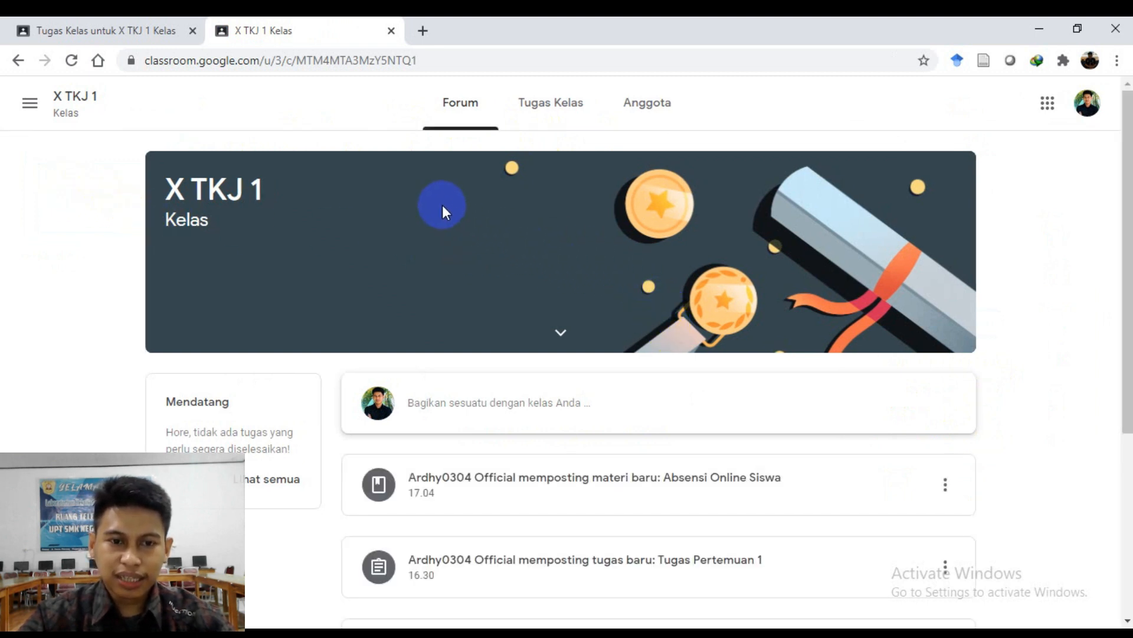
As the student, find the "Absensi Online Siswa" material under the ABSENSI topic and open its ABSENSI SISWA form.
scroll(441, 204, "down", 1)
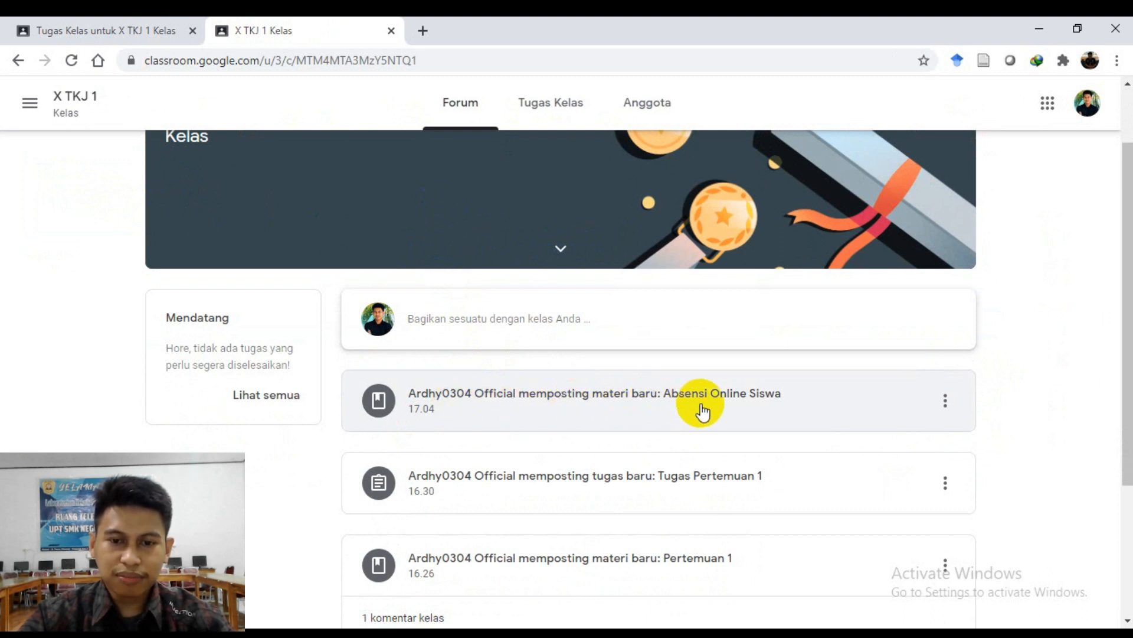
scroll(746, 405, "up", 1)
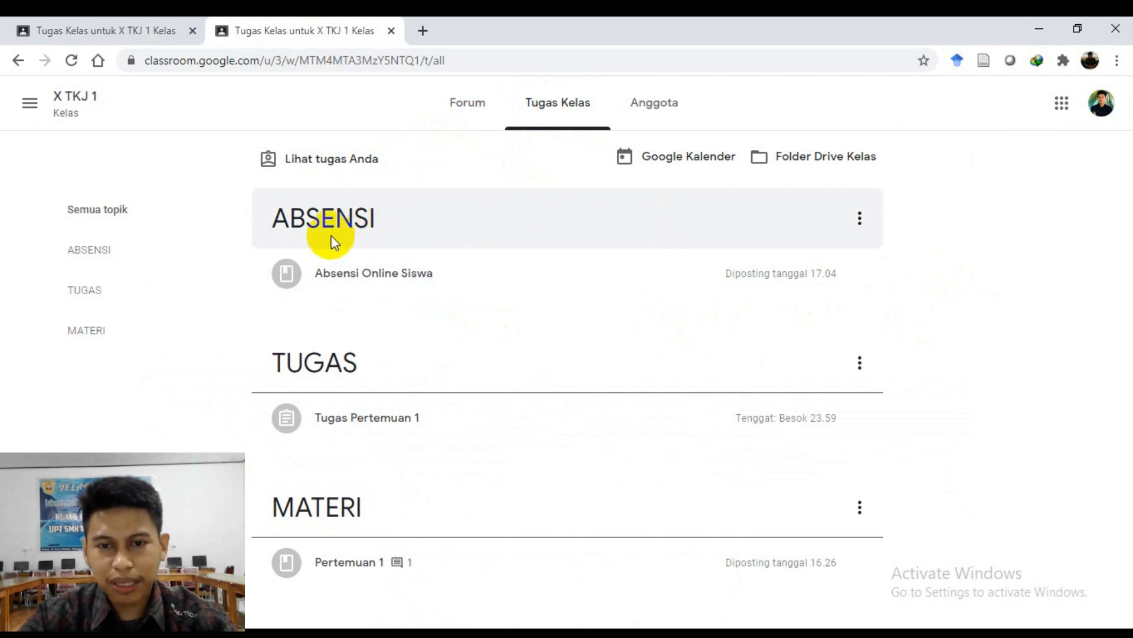
left_click(365, 282)
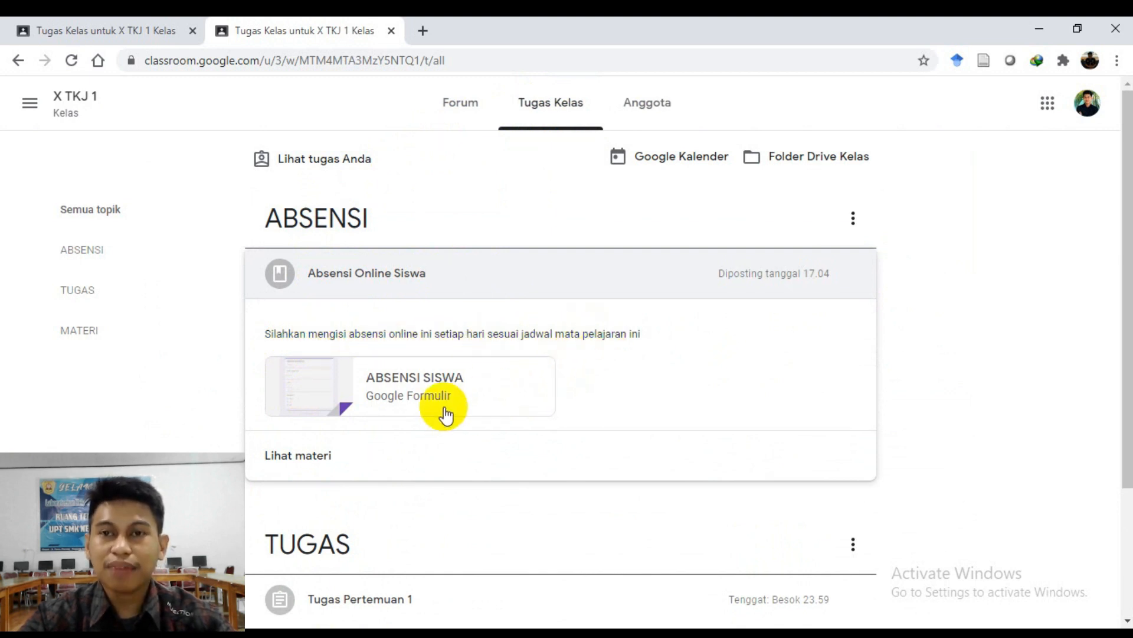
left_click(386, 407)
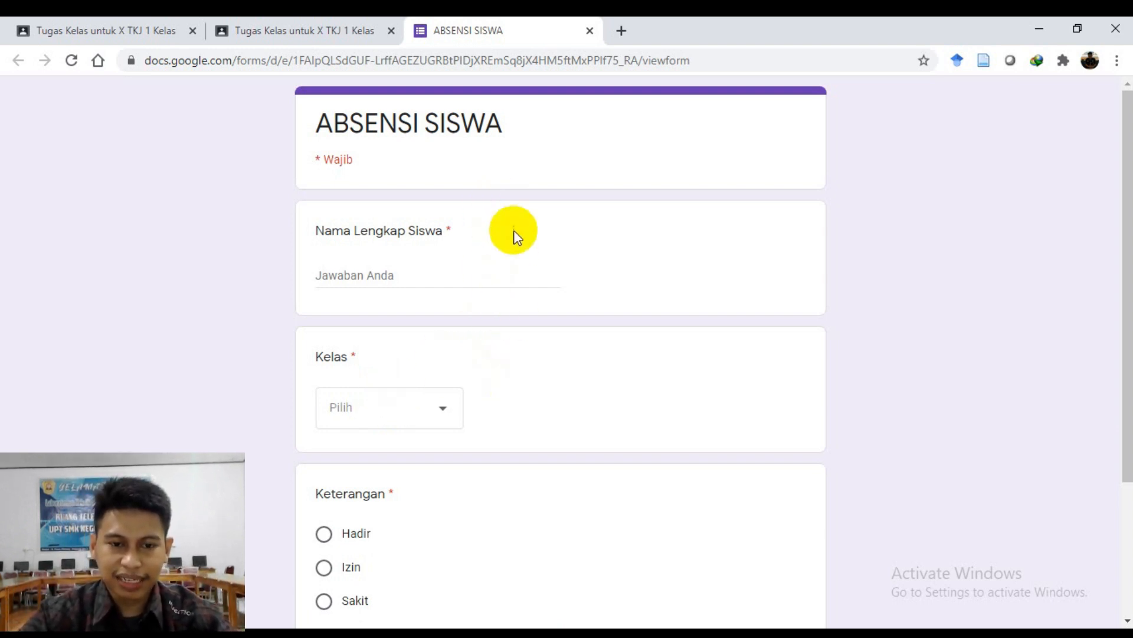
Fill in the form with the student's name, class X TKJ 1 and Keterangan "Hadir", and submit it.
scroll(477, 304, "down", 3)
scroll(487, 387, "up", 3)
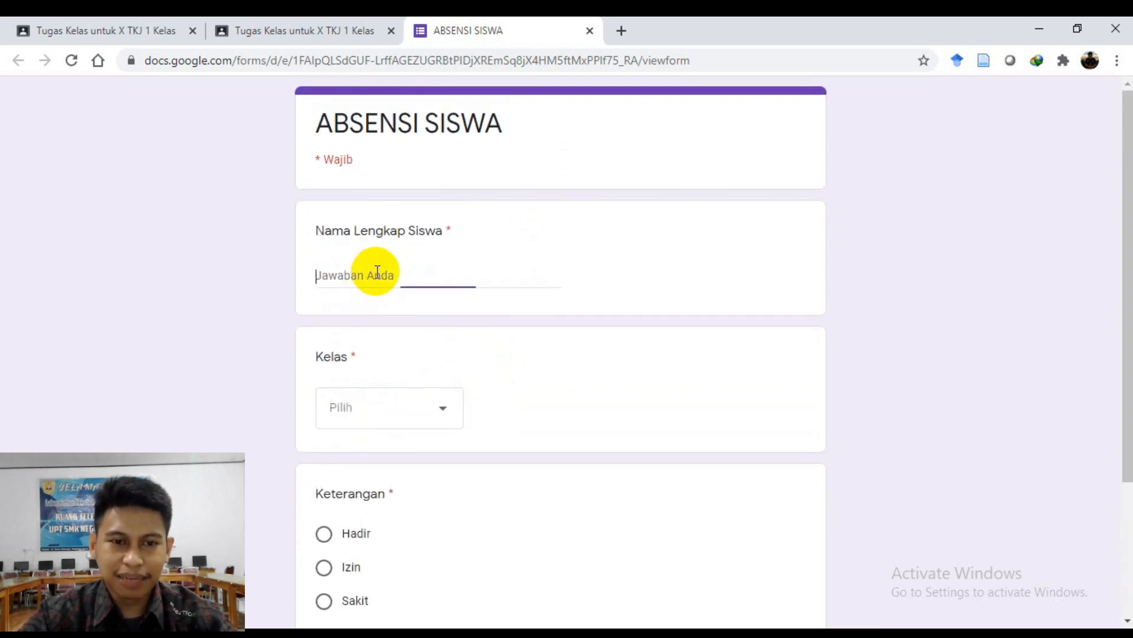
type("Ardi")
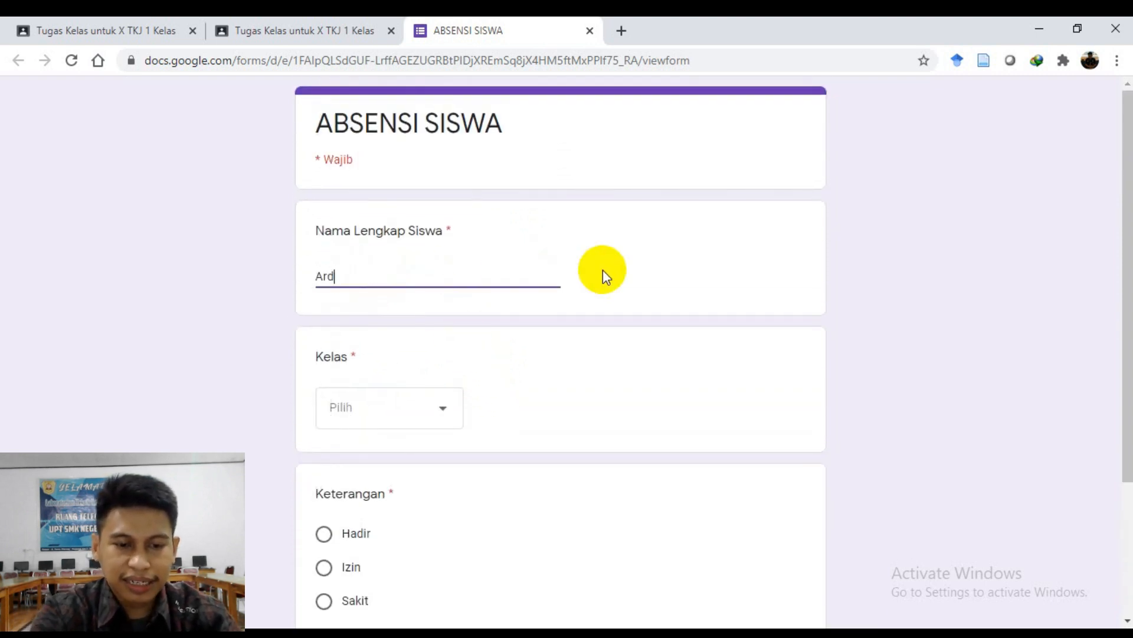
left_click(448, 410)
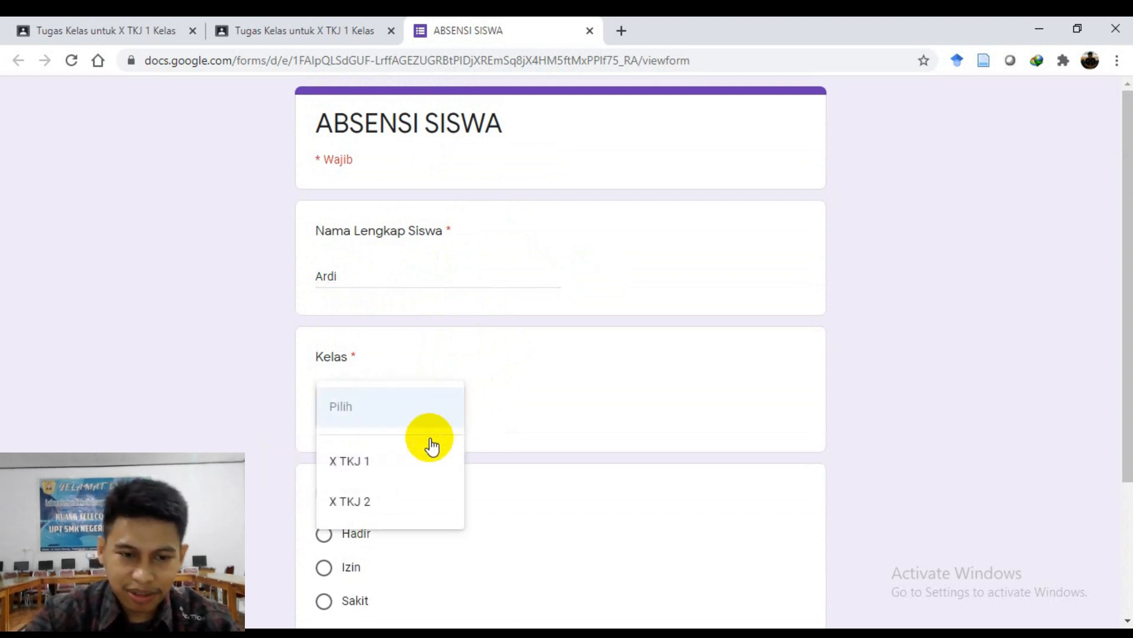
left_click(374, 474)
scroll(487, 398, "down", 1)
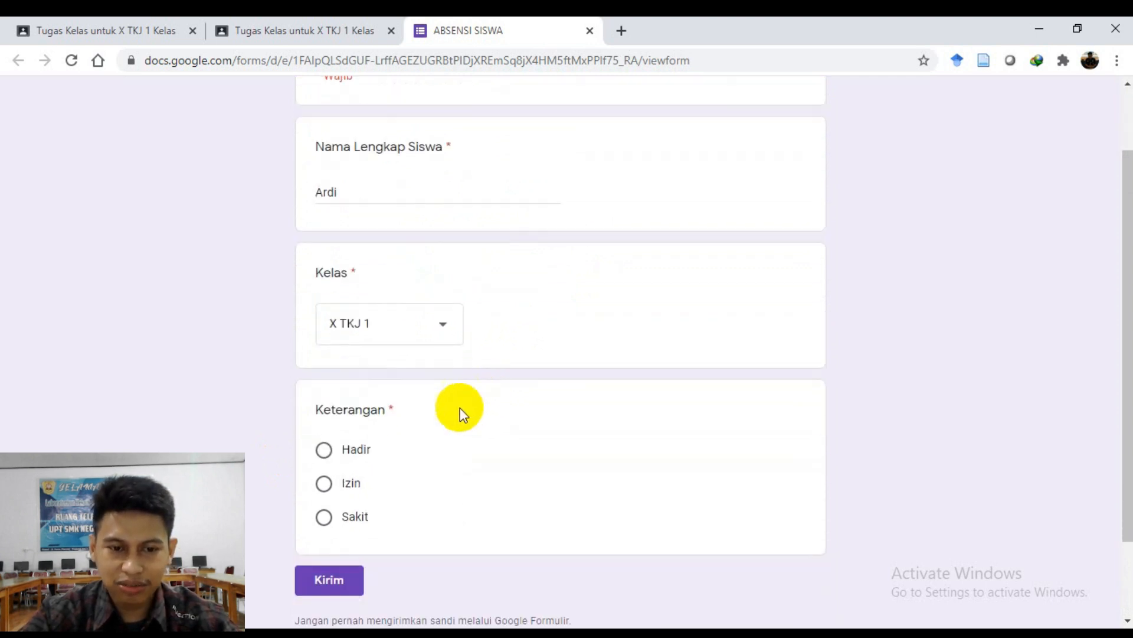
left_click(324, 449)
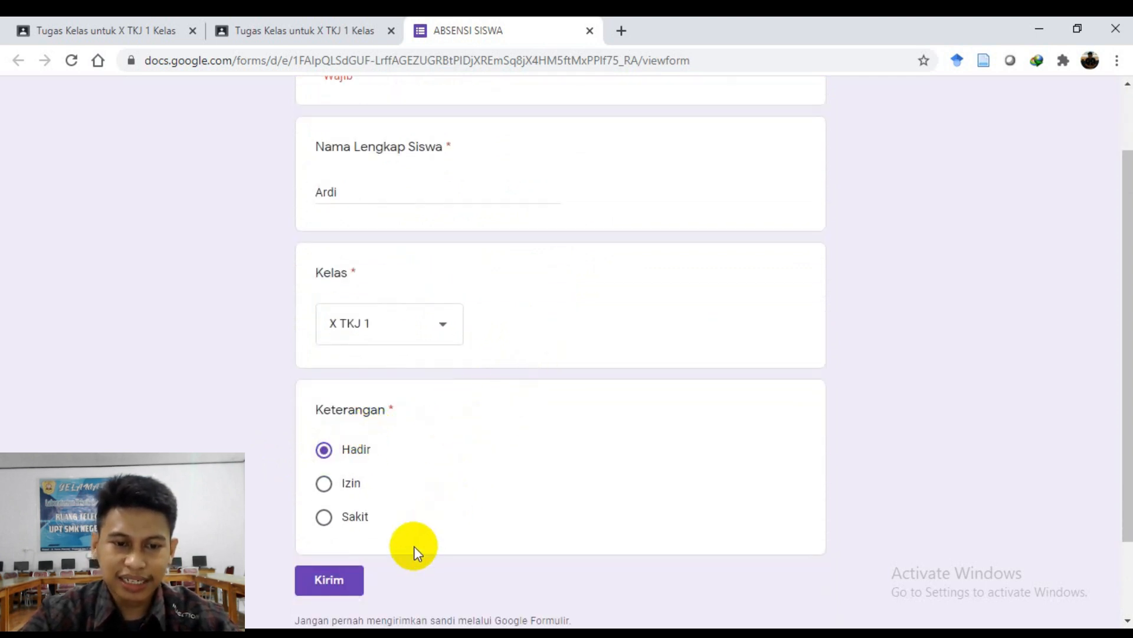
left_click(334, 581)
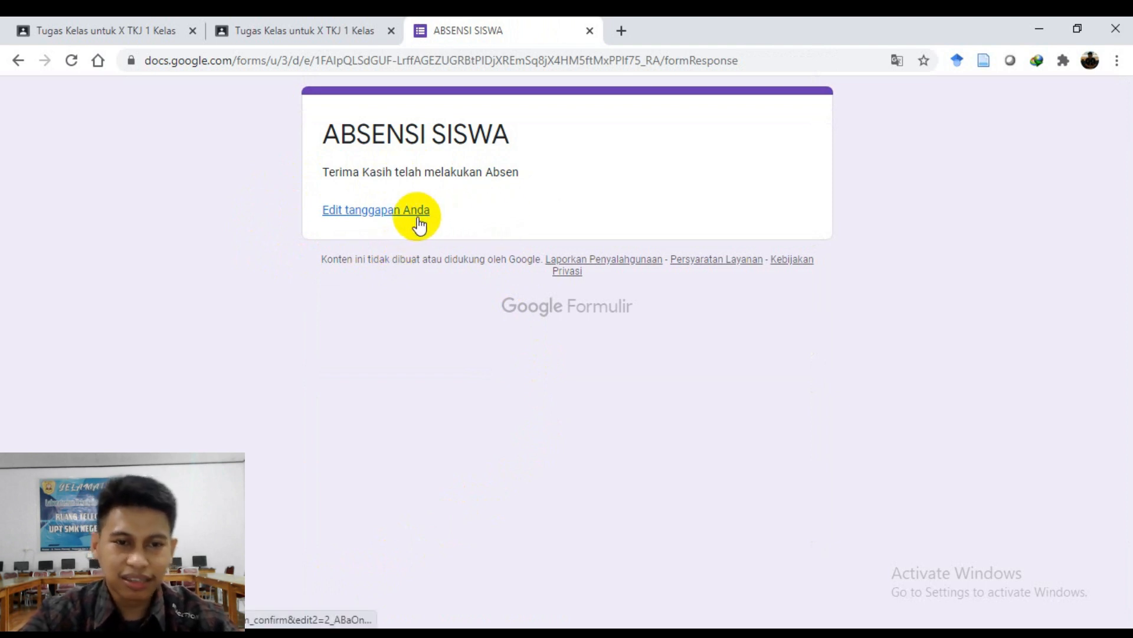
Reopen the submitted attendance response for editing, review its answers, resubmit it, and close the form.
left_click(384, 213)
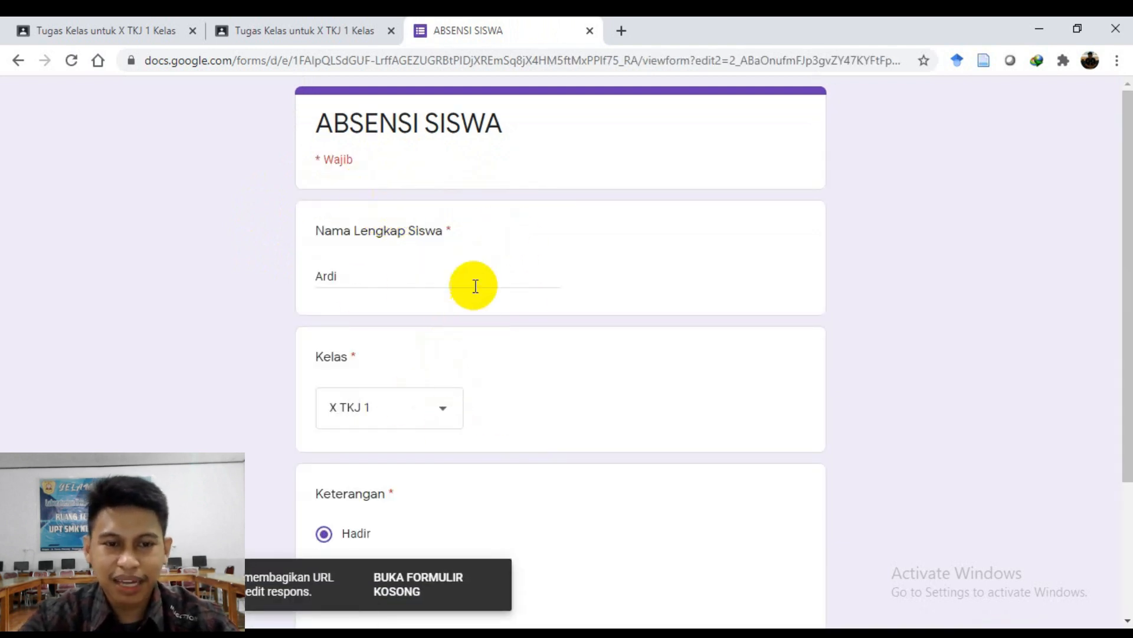
scroll(436, 371, "down", 3)
scroll(438, 370, "up", 2)
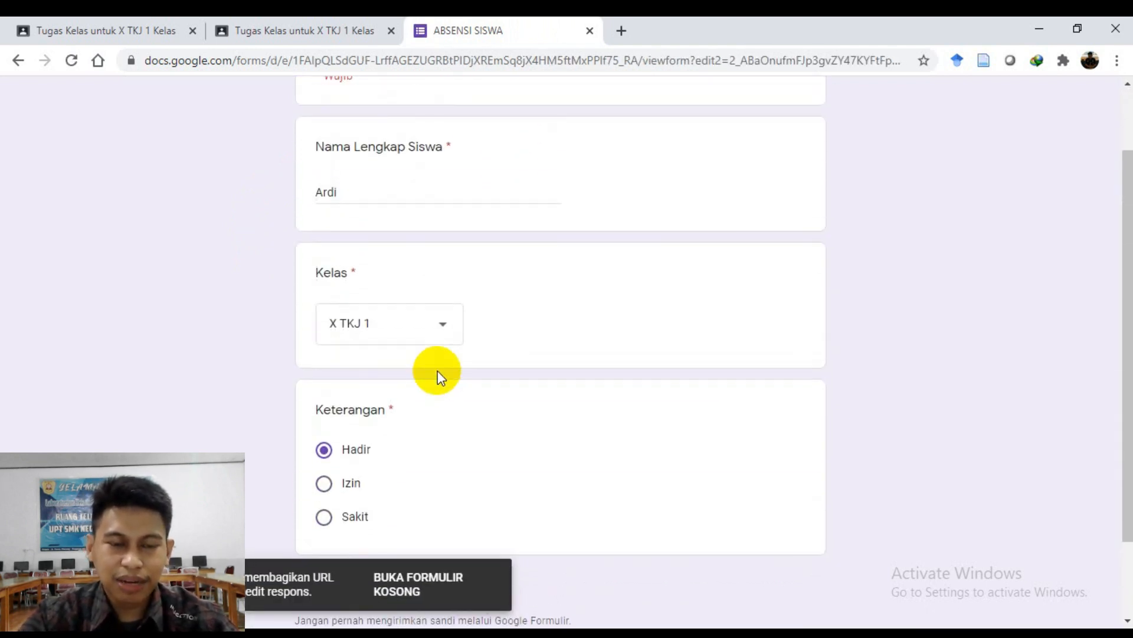
scroll(441, 362, "up", 2)
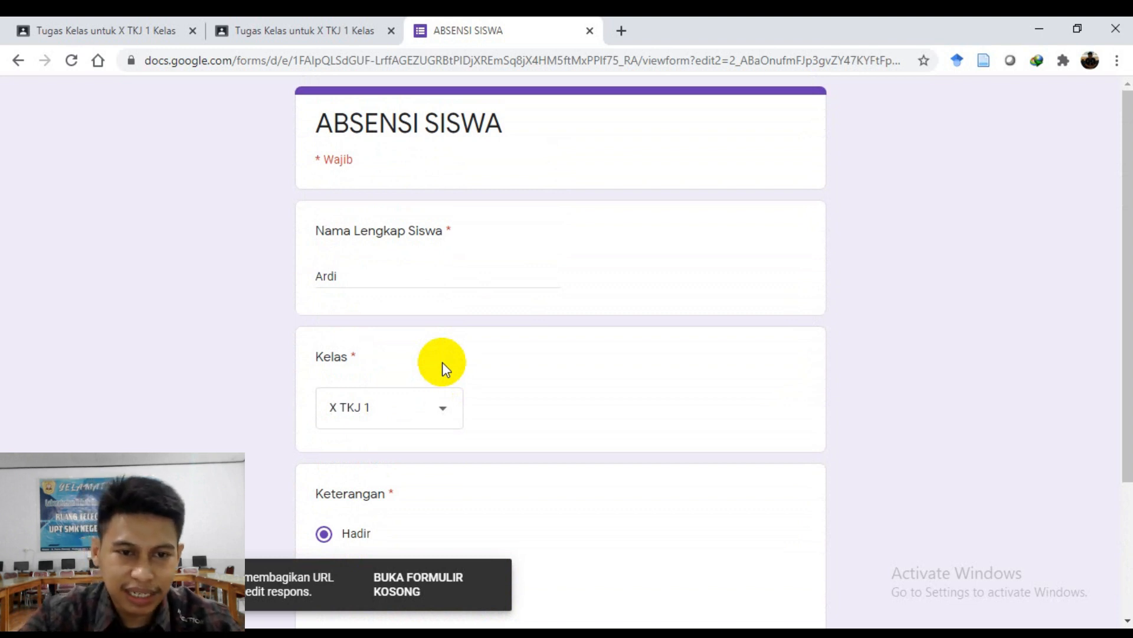
scroll(416, 340, "down", 2)
scroll(425, 377, "down", 2)
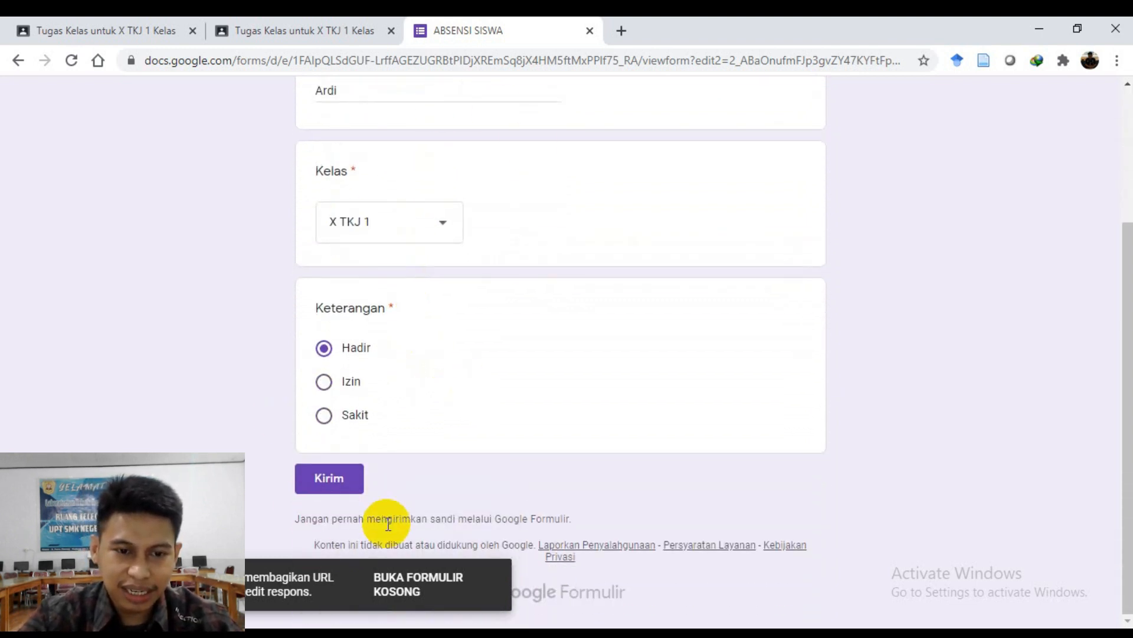
left_click(336, 482)
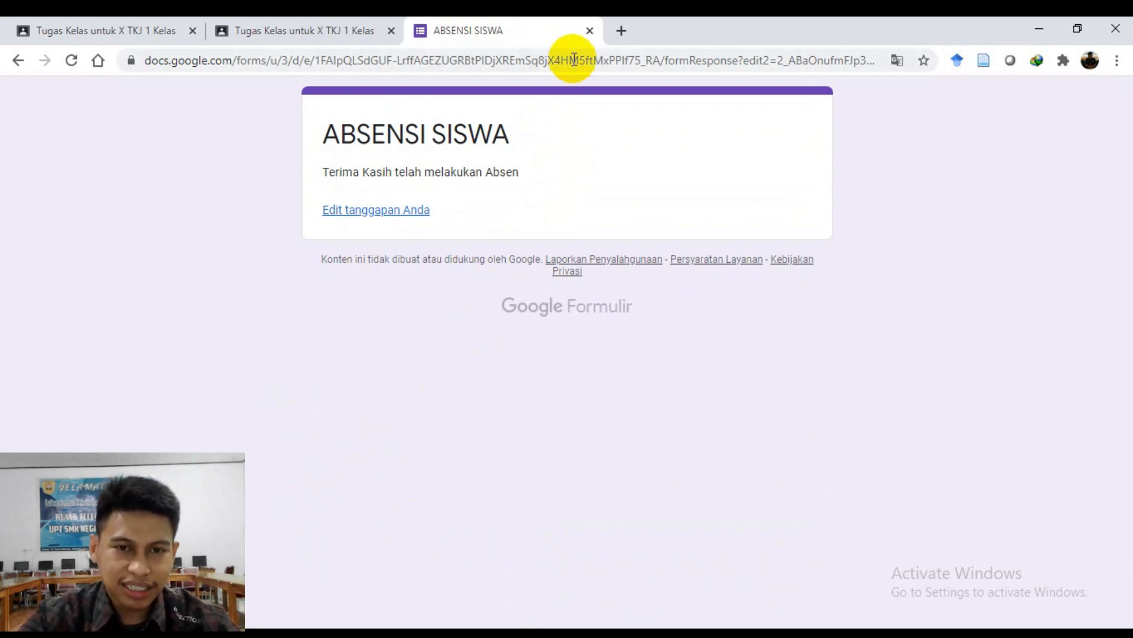
left_click(591, 32)
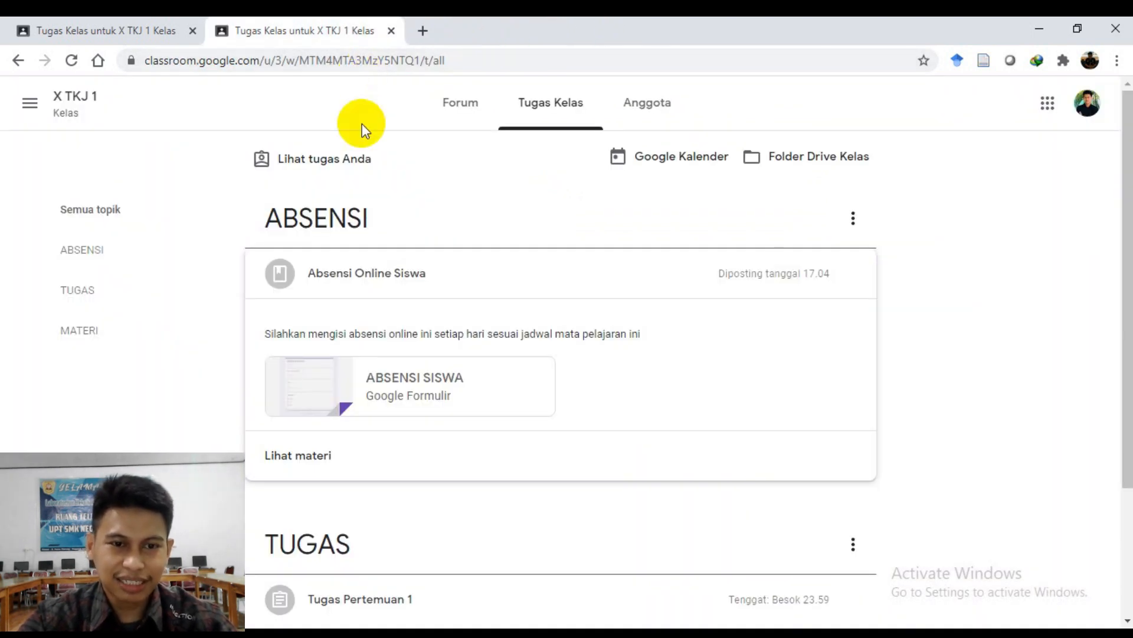
Return to the teacher's X TKJ 1 class and open the ABSENSI SISWA form from the "Absensi Online Siswa" material in edit mode.
left_click(467, 121)
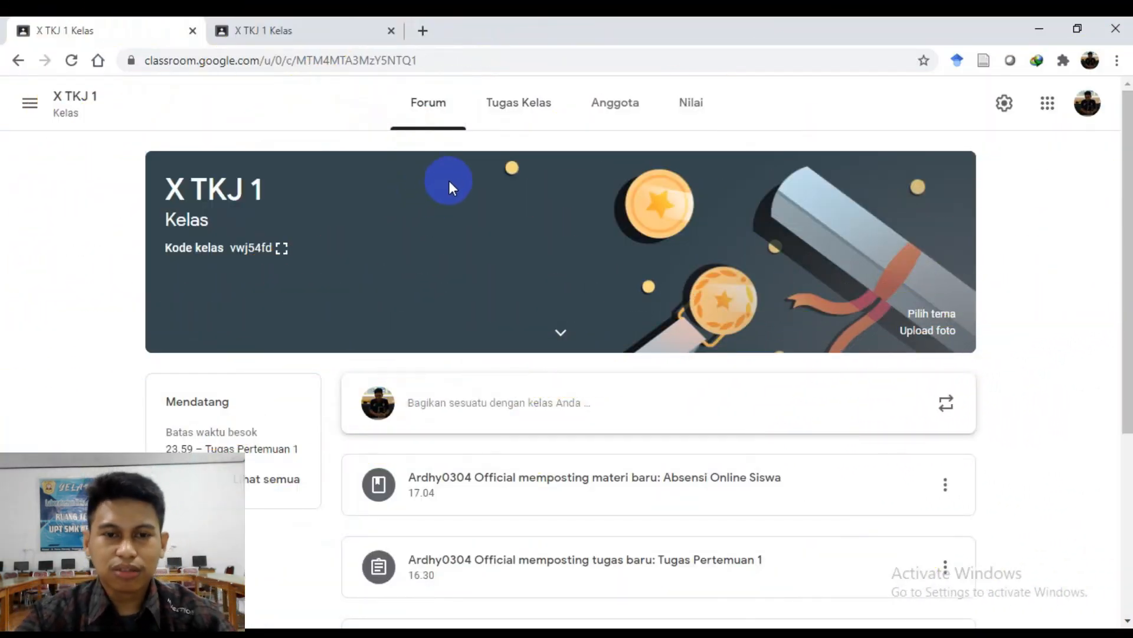
left_click(515, 104)
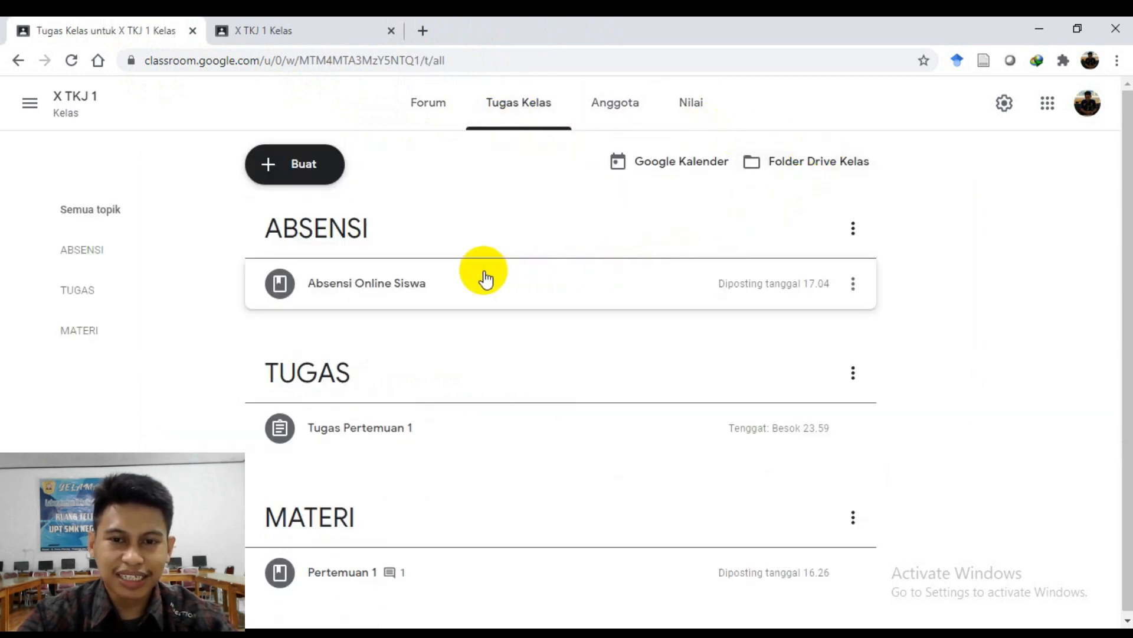
left_click(387, 290)
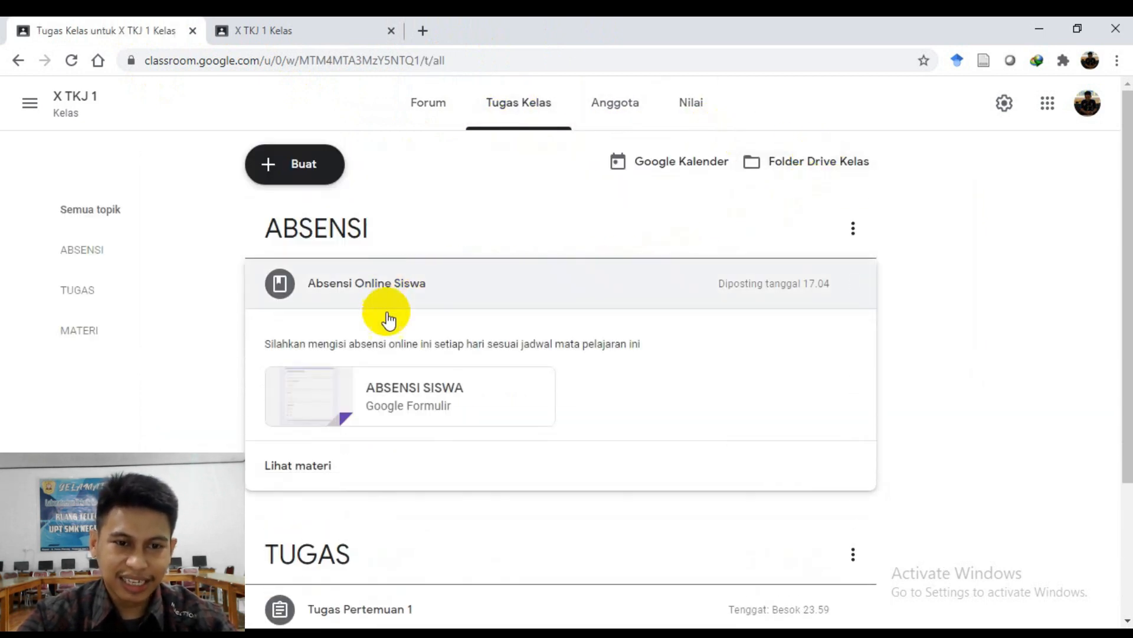
left_click(402, 398)
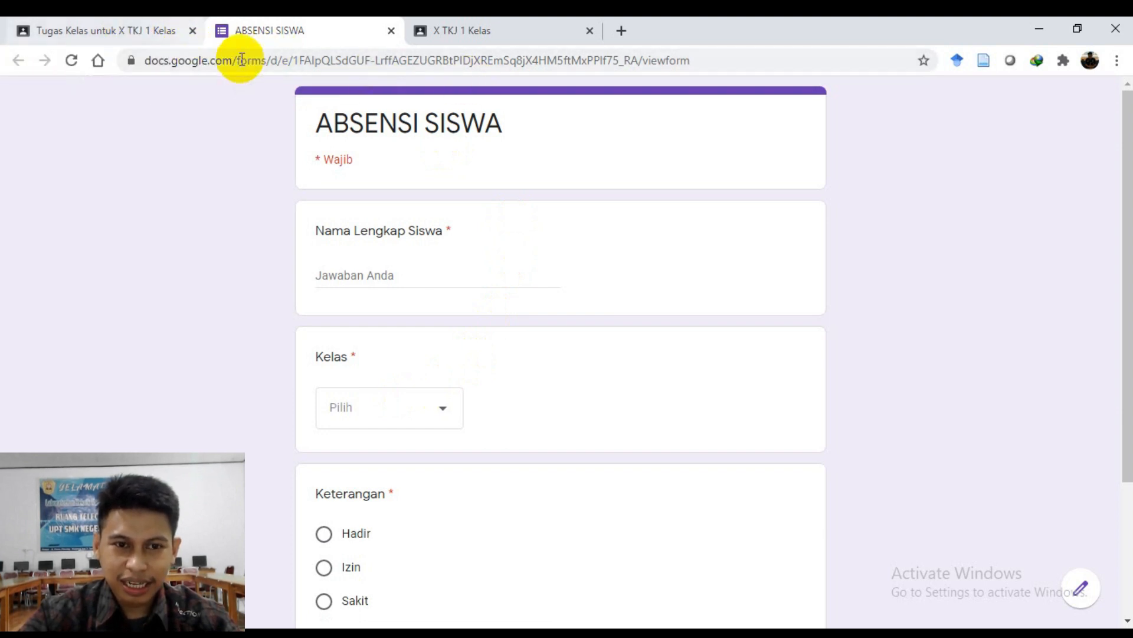
left_click(1081, 589)
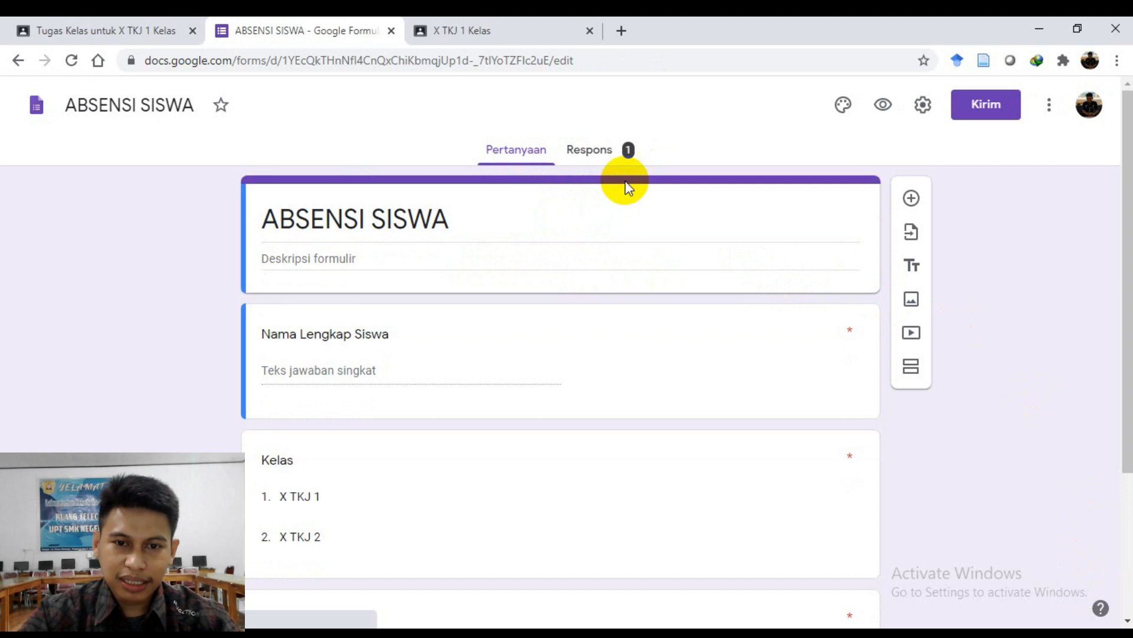
Review the form's responses in the summary and in the per-question view for Nama Lengkap Siswa.
left_click(601, 154)
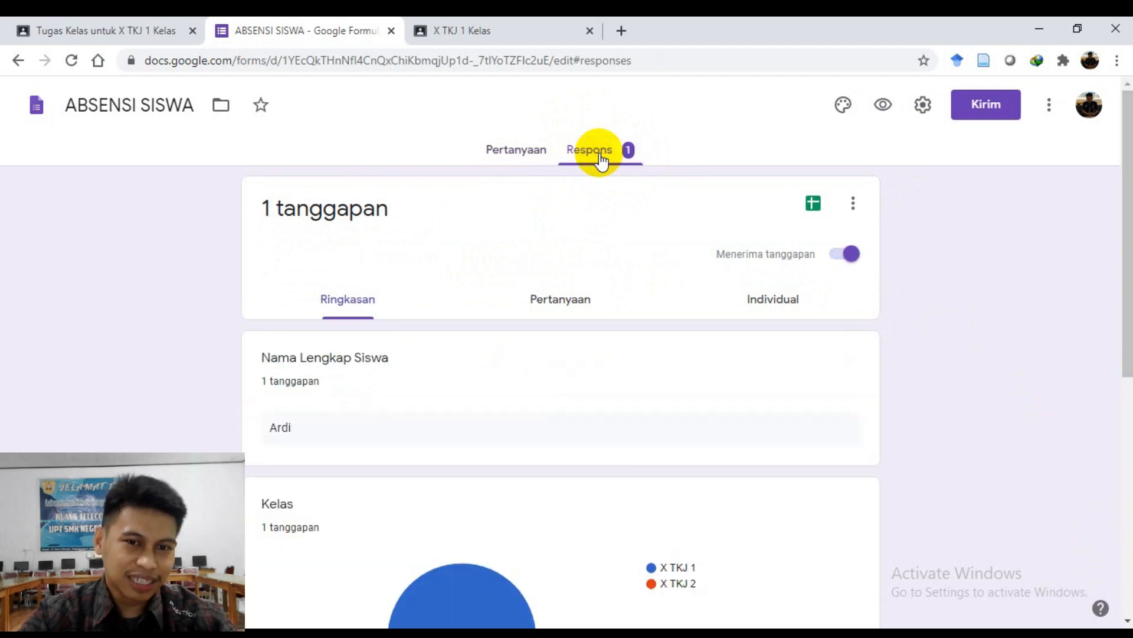
scroll(397, 321, "down", 2)
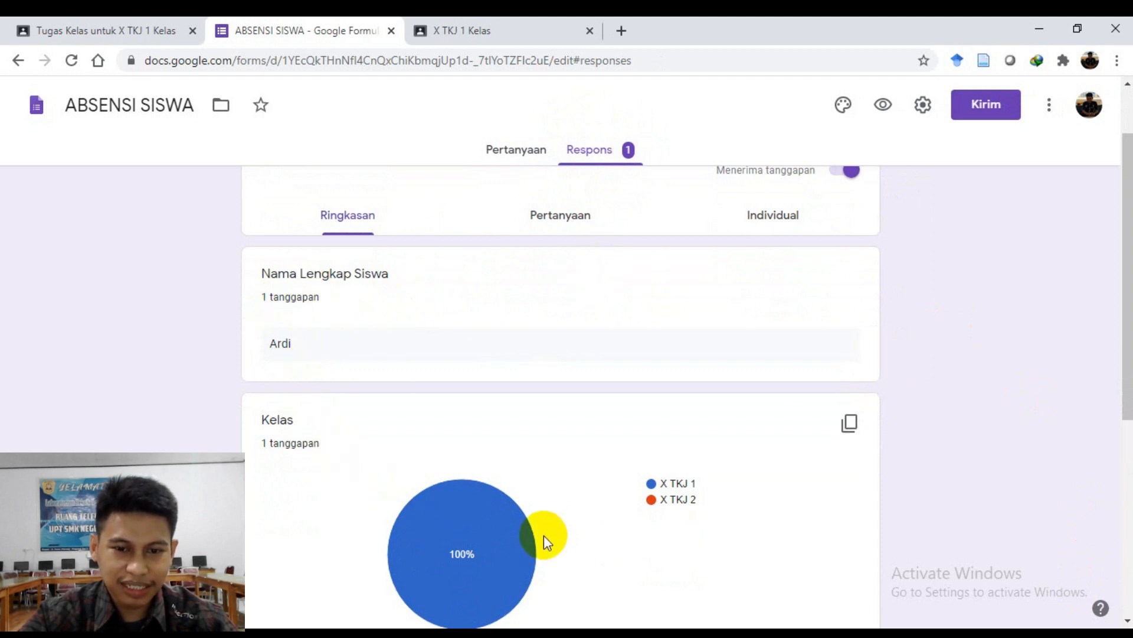
scroll(649, 414, "up", 2)
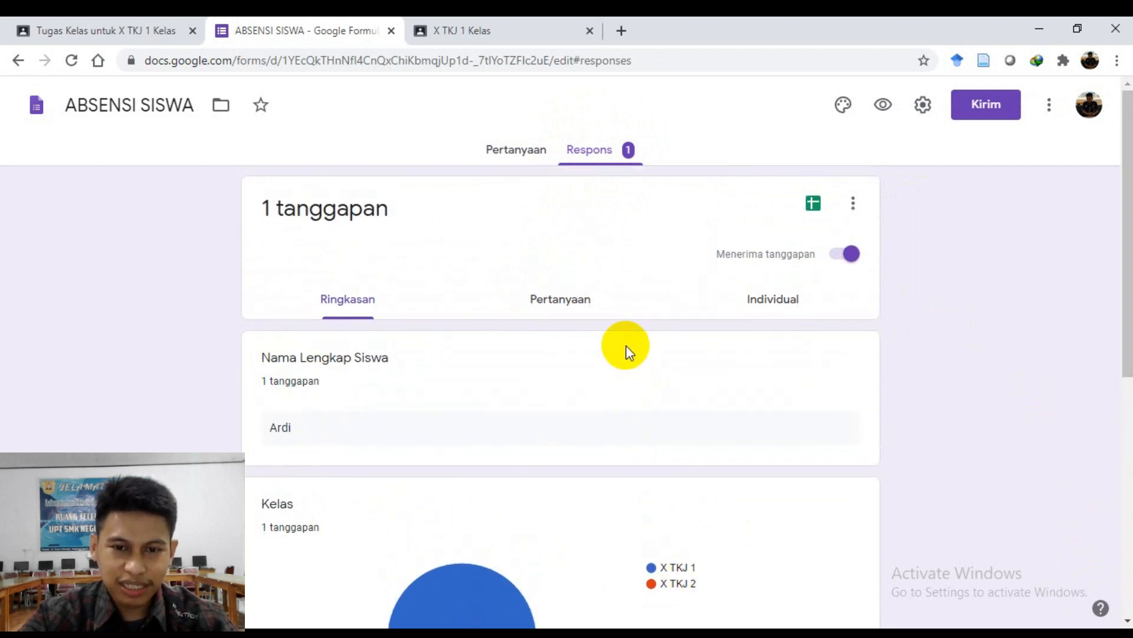
left_click(558, 303)
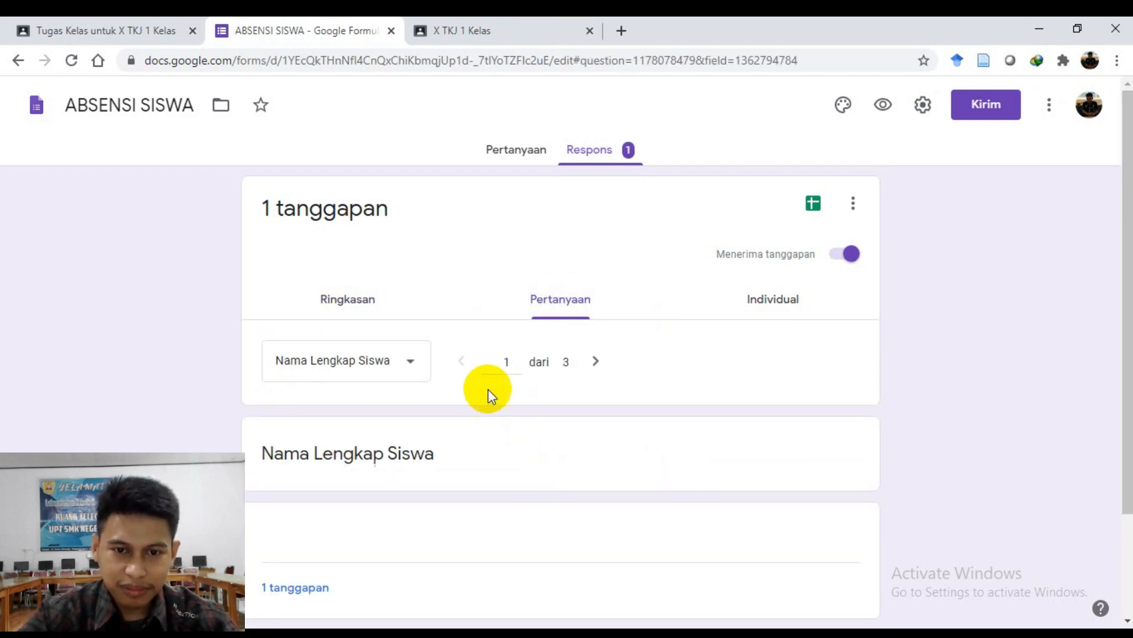
scroll(464, 417, "down", 2)
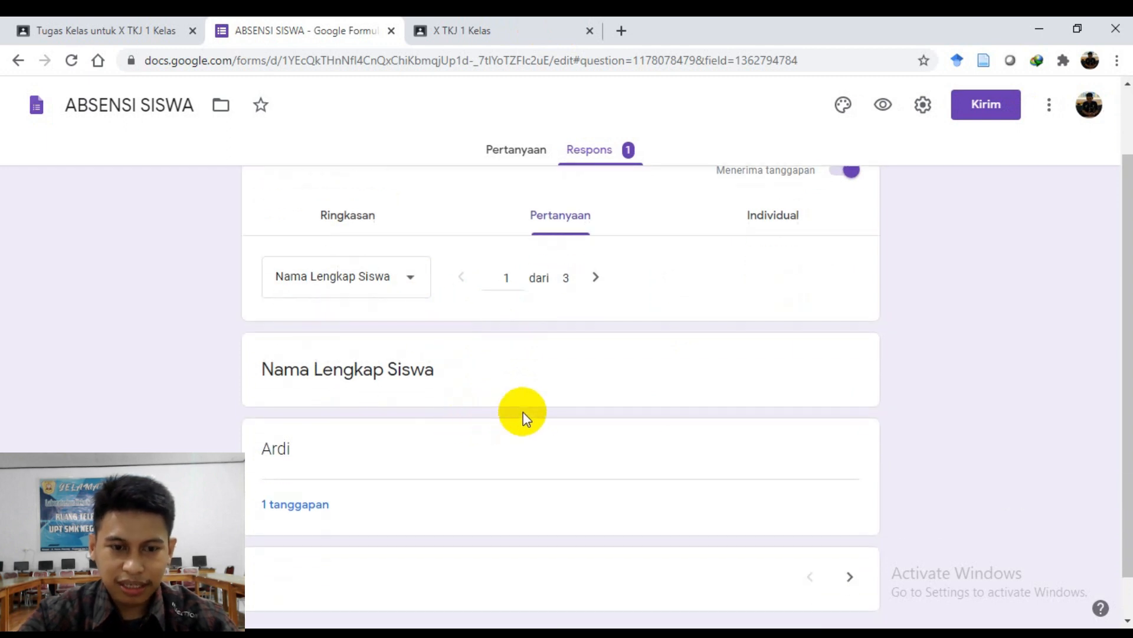
scroll(523, 412, "down", 1)
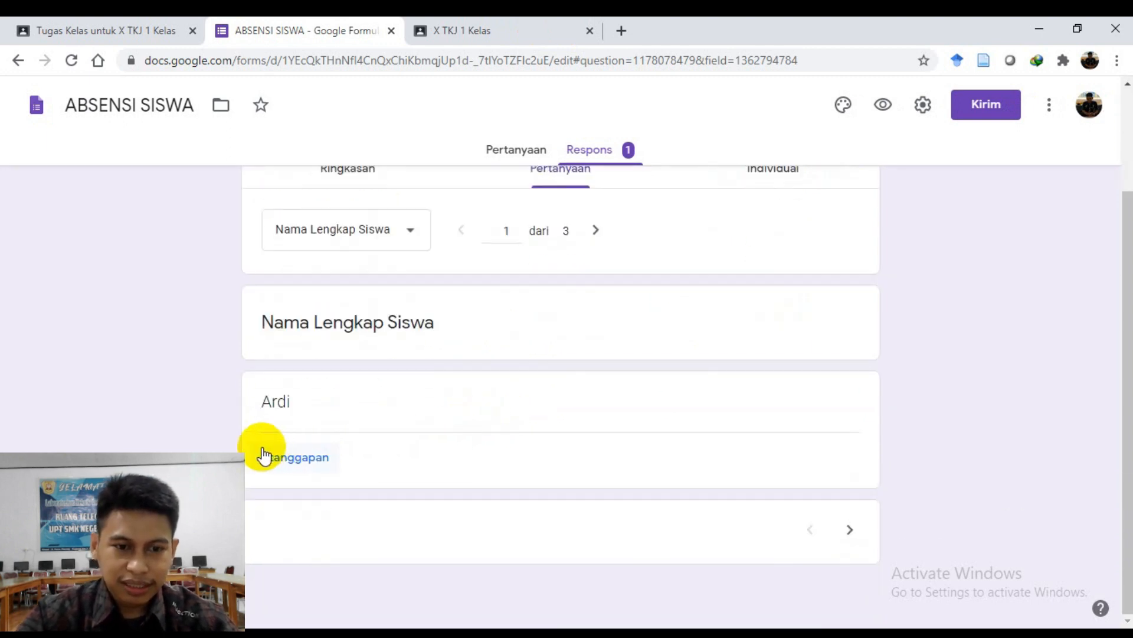
Review the individual attendance response, checking its Nama Lengkap Siswa, Kelas and Keterangan answers.
scroll(356, 348, "up", 3)
left_click(761, 302)
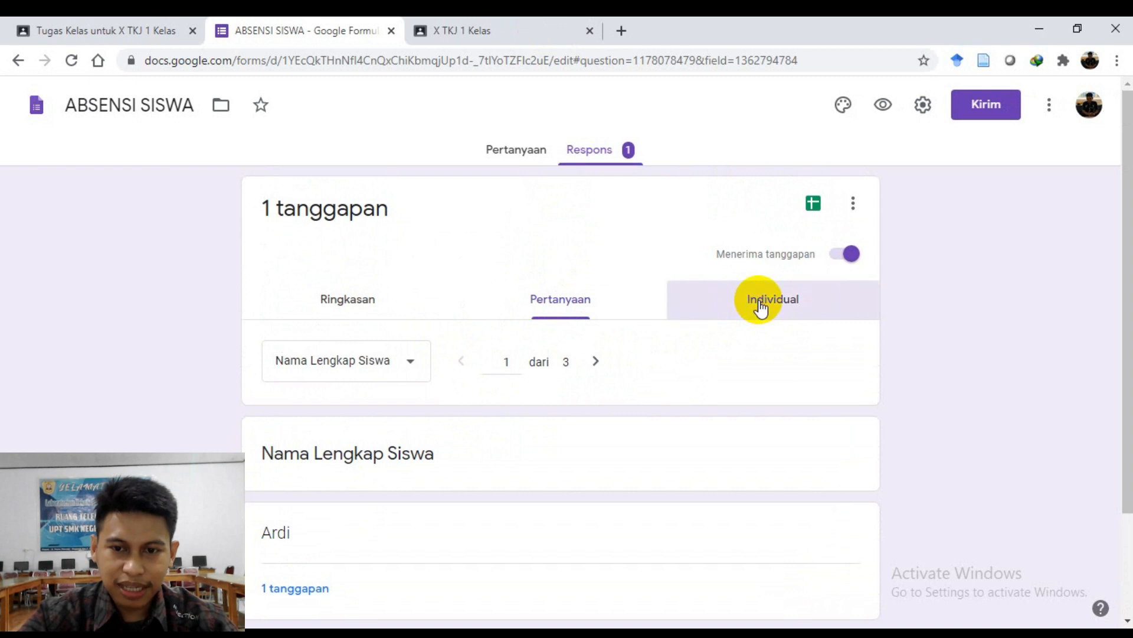
scroll(493, 429, "down", 3)
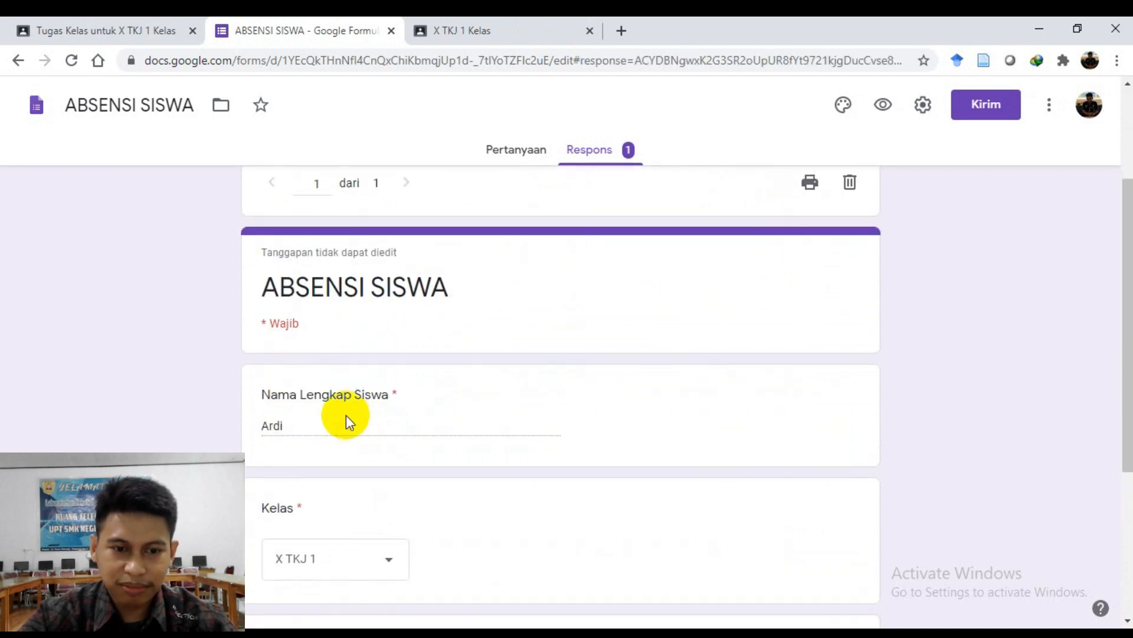
scroll(348, 448, "down", 4)
scroll(301, 433, "up", 6)
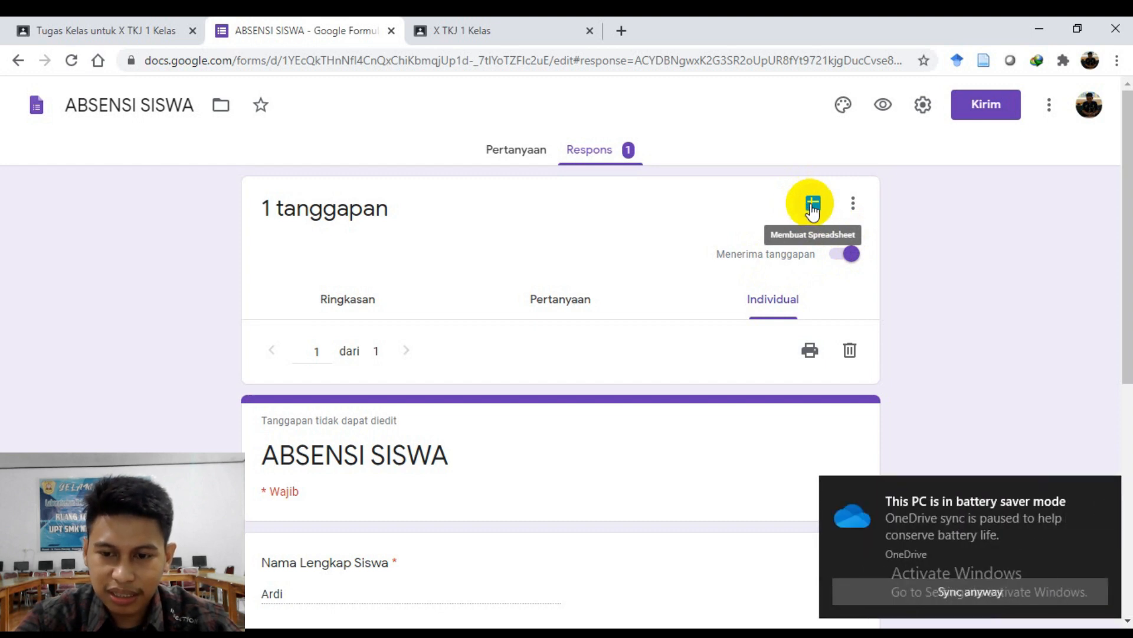
Create a new spreadsheet named "ABSENSI SISWA" as the destination for the form's responses.
left_click(812, 206)
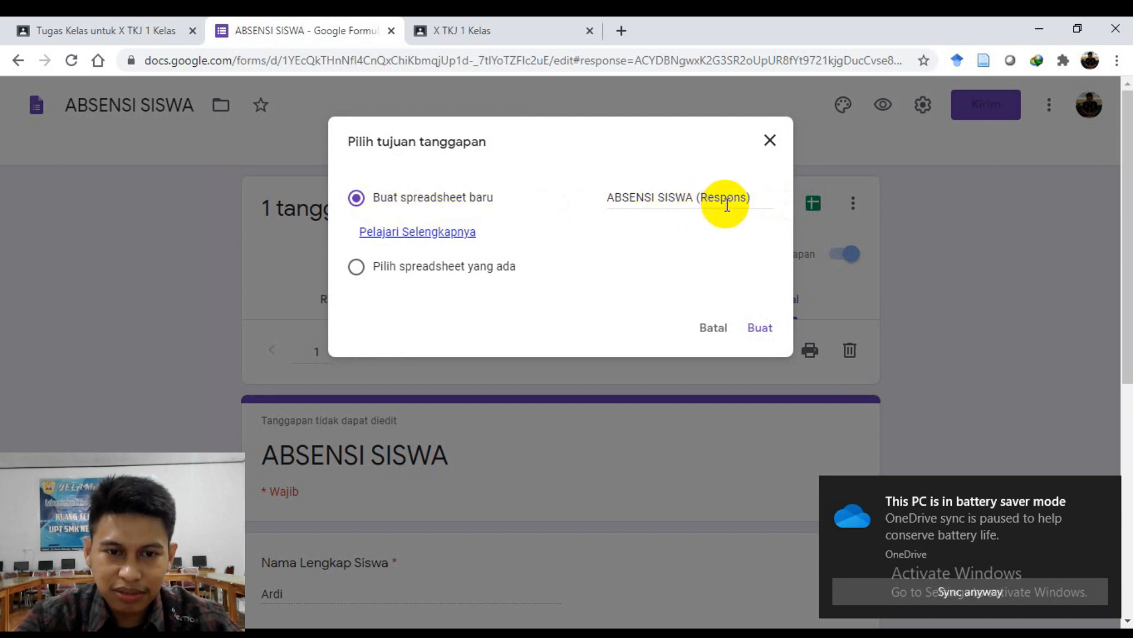
left_click(760, 197)
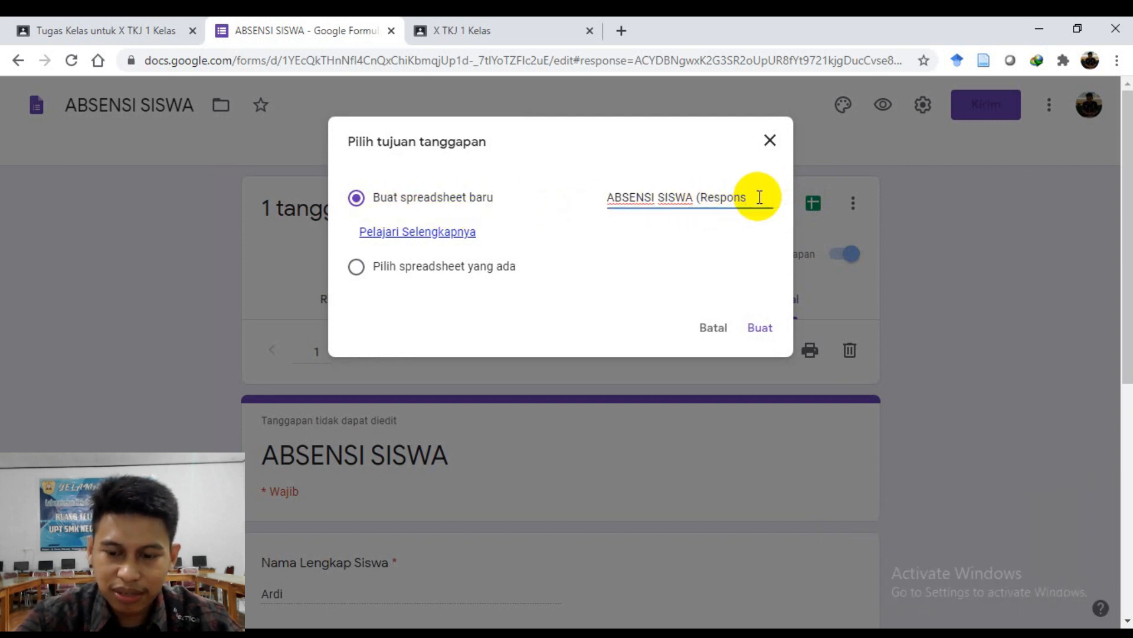
key("BackSpace")
key("BackSpace")
key("BackSpace")
key("BackSpace")
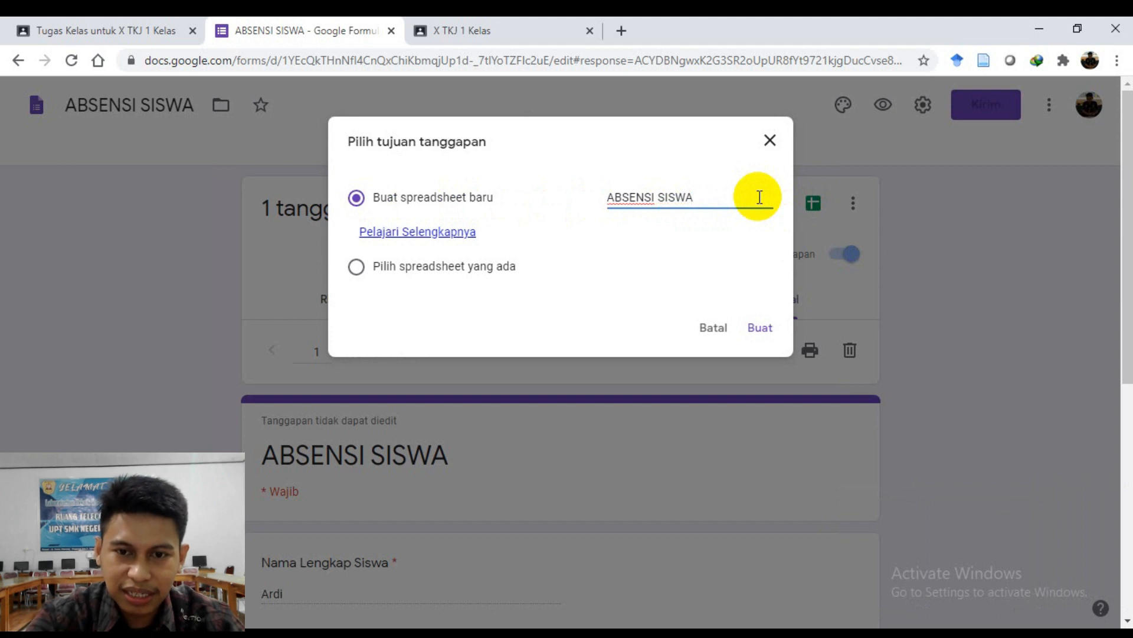
left_click(756, 331)
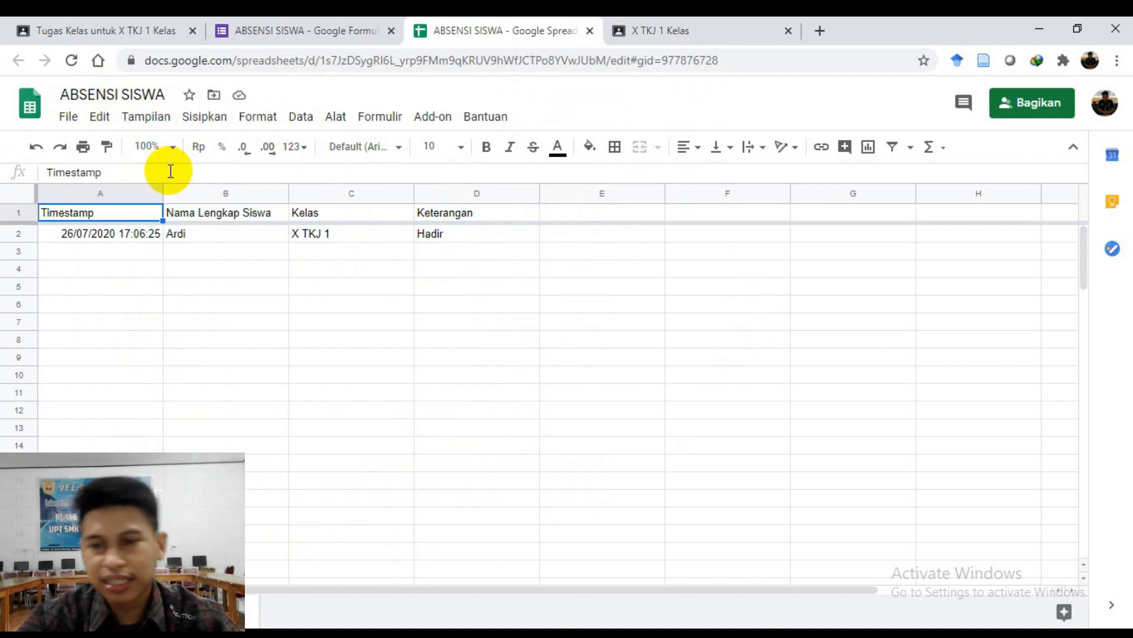
Look through the download formats offered for the response spreadsheet, including Microsoft Excel (.xlsx), dismiss them, and return to the ABSENSI SISWA form.
left_click(70, 118)
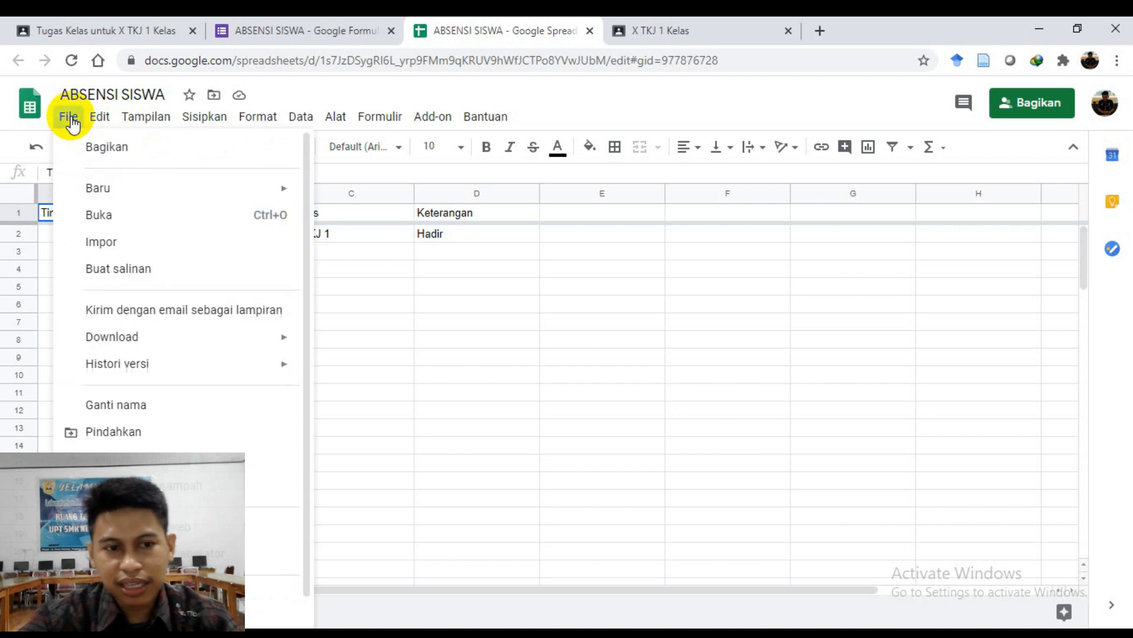
mouse_move(202, 343)
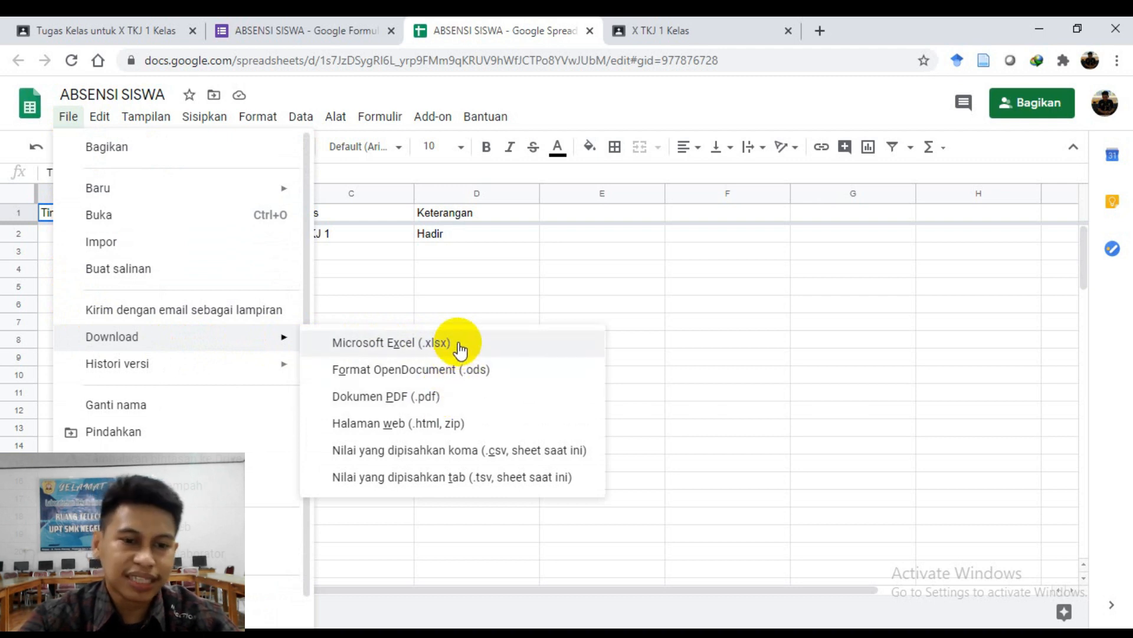
left_click(489, 287)
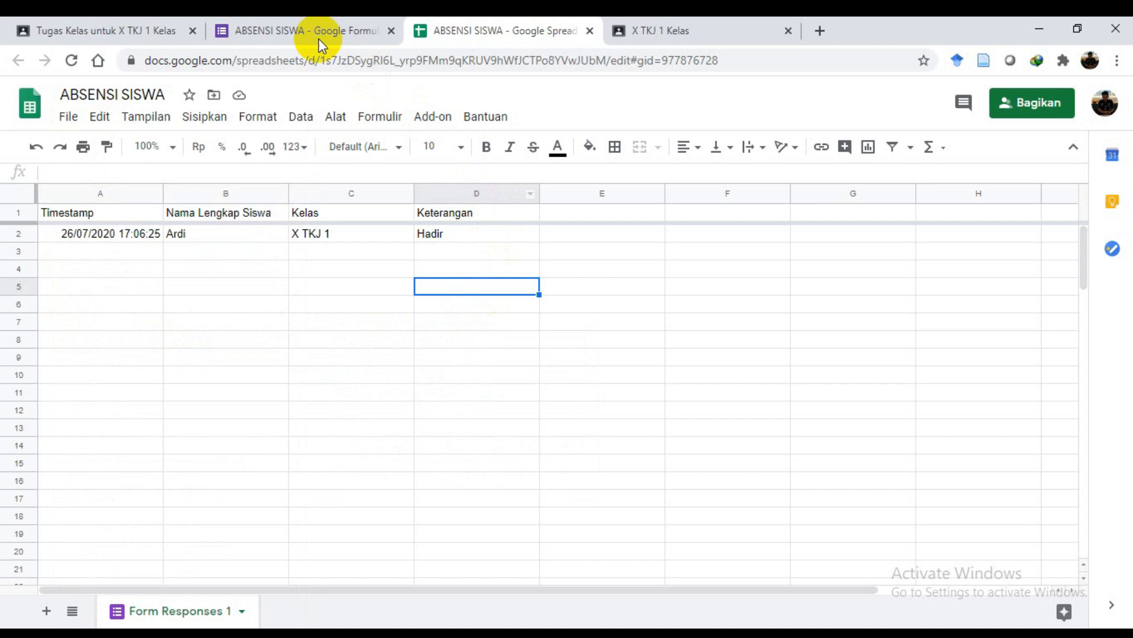
left_click(135, 26)
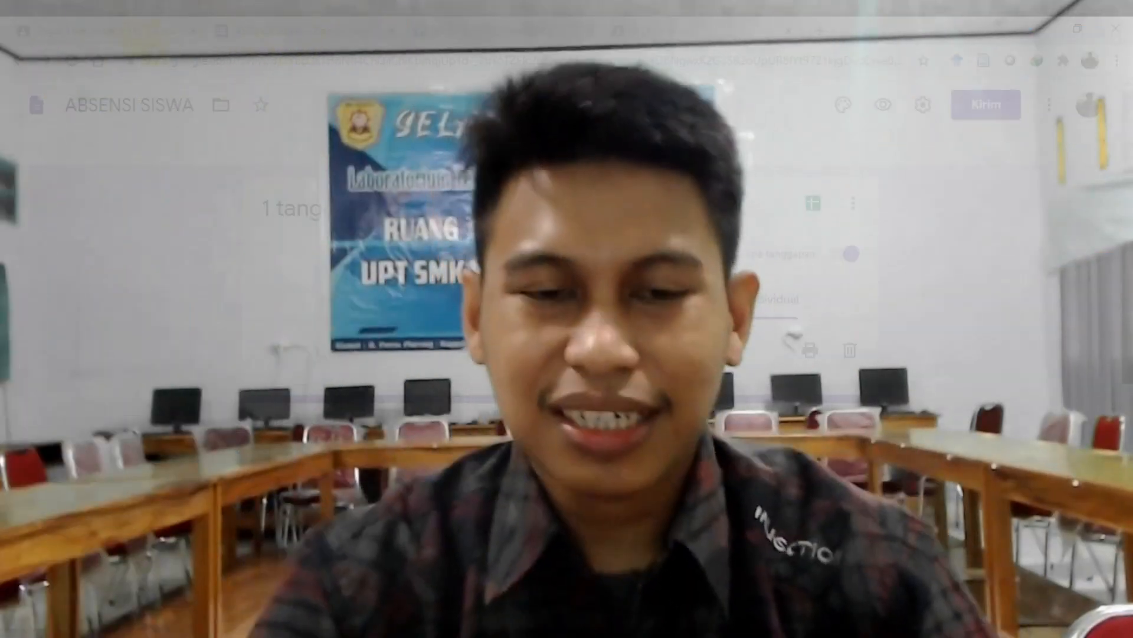